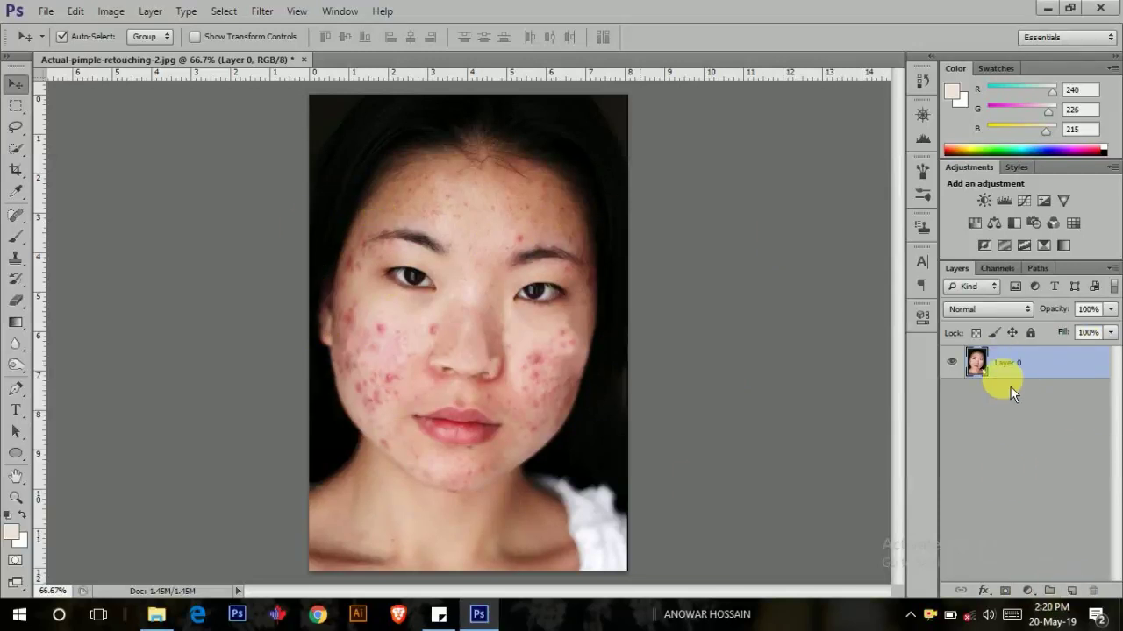
Duplicate Layer 0 into a Layer 0 copy, undoing an accidental foreground-colour fill.
key(ctrl+j)
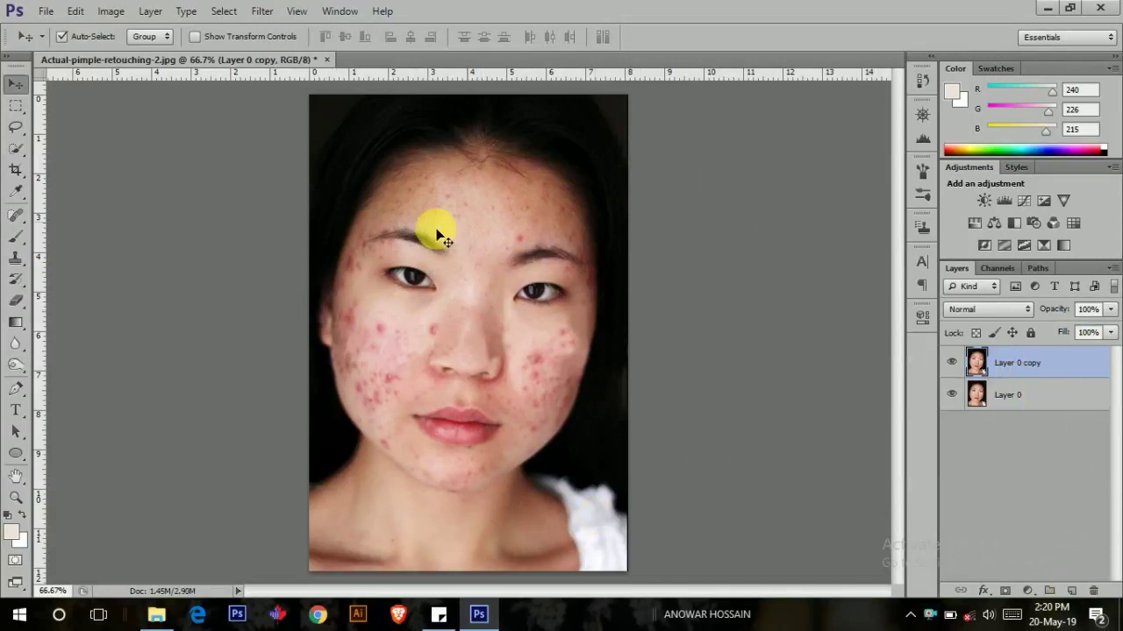
key(alt+BackSpace)
key(ctrl+z)
Zoom in to 400% on the cheek and nose.
key(super+plus)
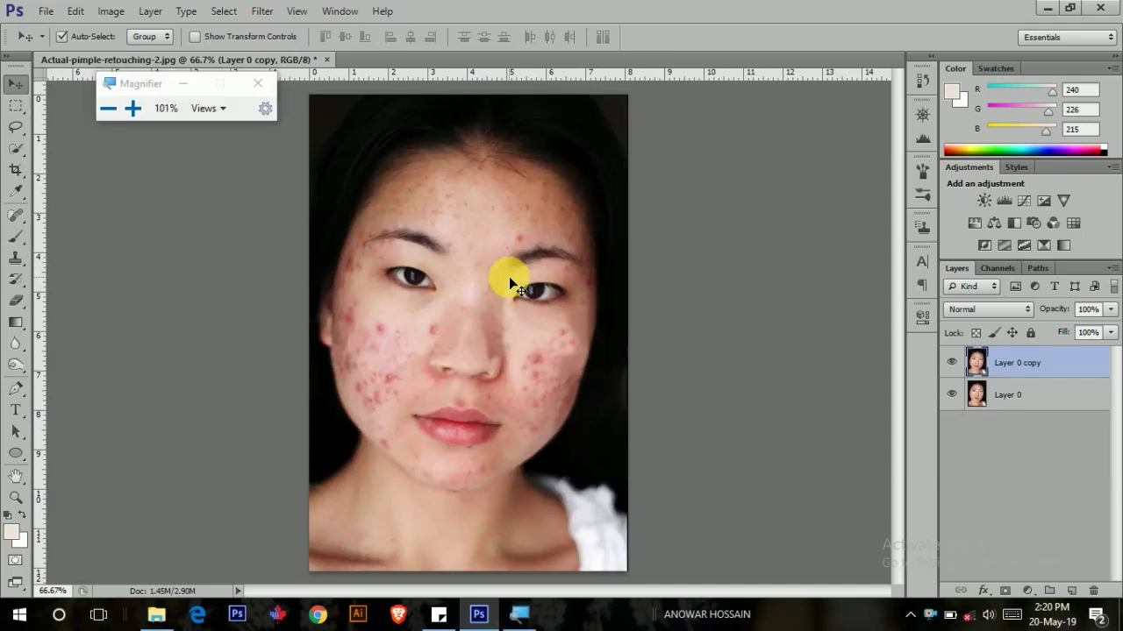
click(258, 83)
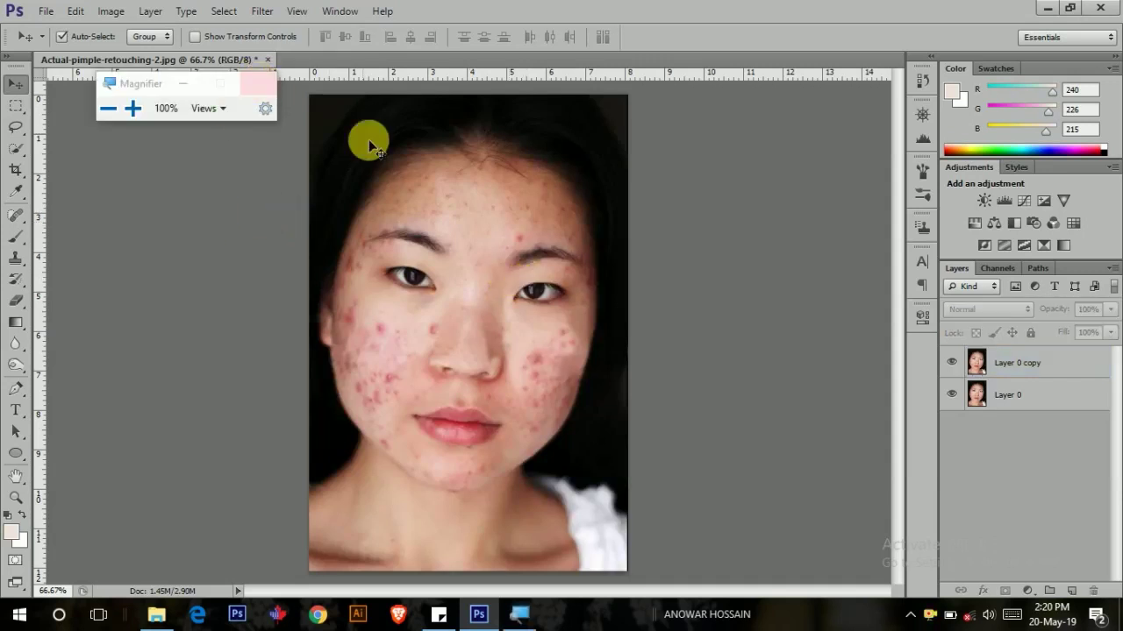
key(ctrl+plus)
key(ctrl+plus)
key(ctrl+plus)
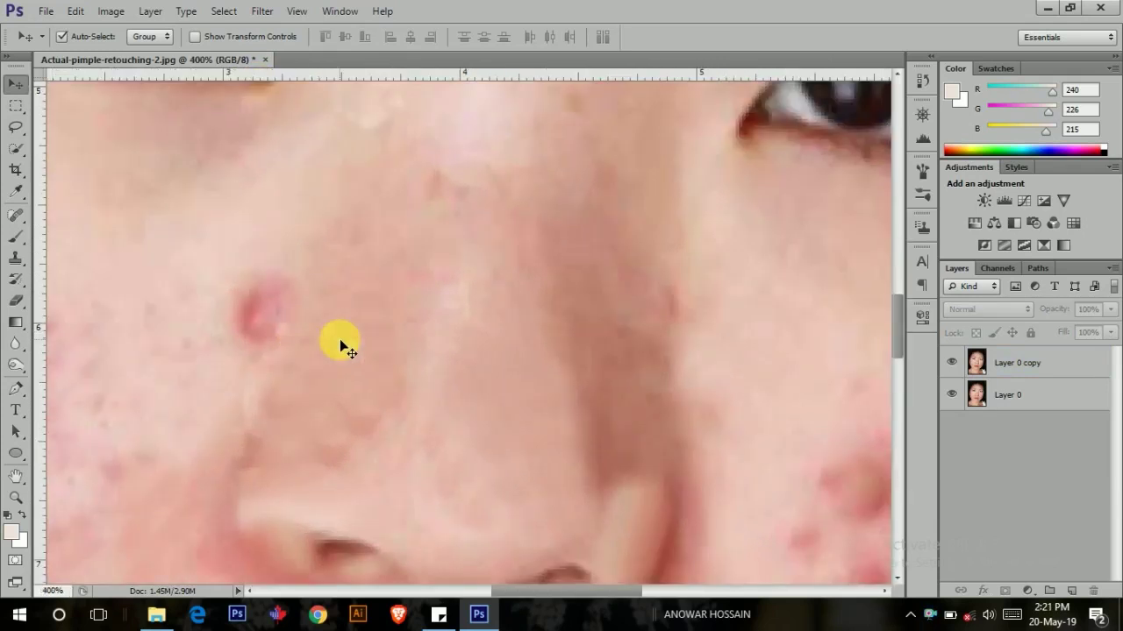
key(ctrl+plus)
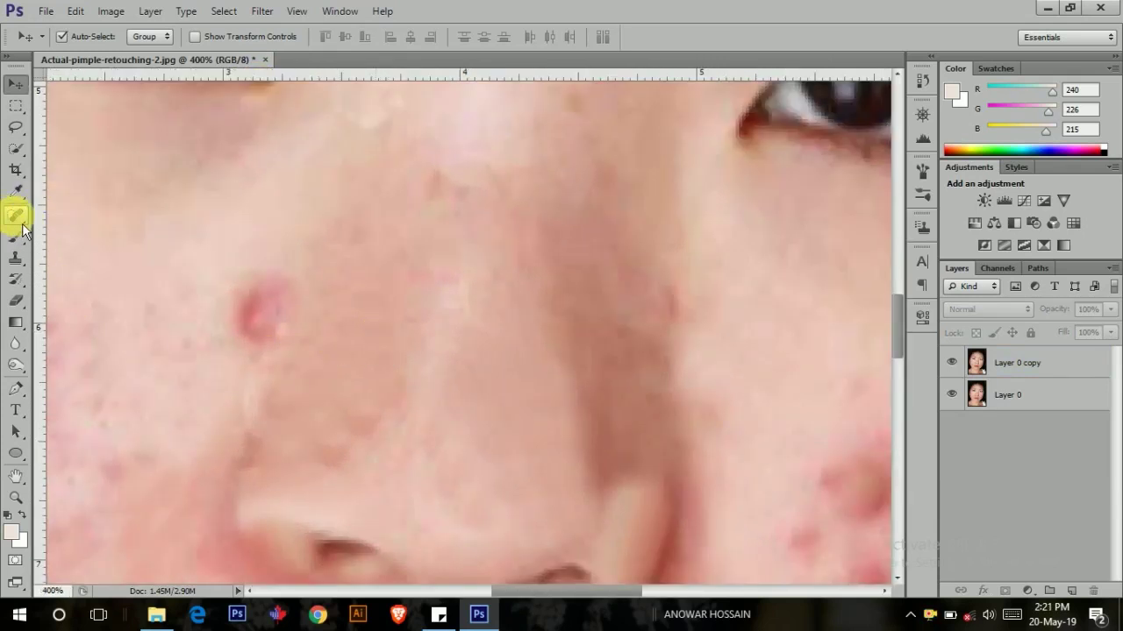
Use the Content-Aware Spot Healing Brush on Layer 0 copy to heal the pimples beside the nose.
right_click(18, 217)
click(126, 215)
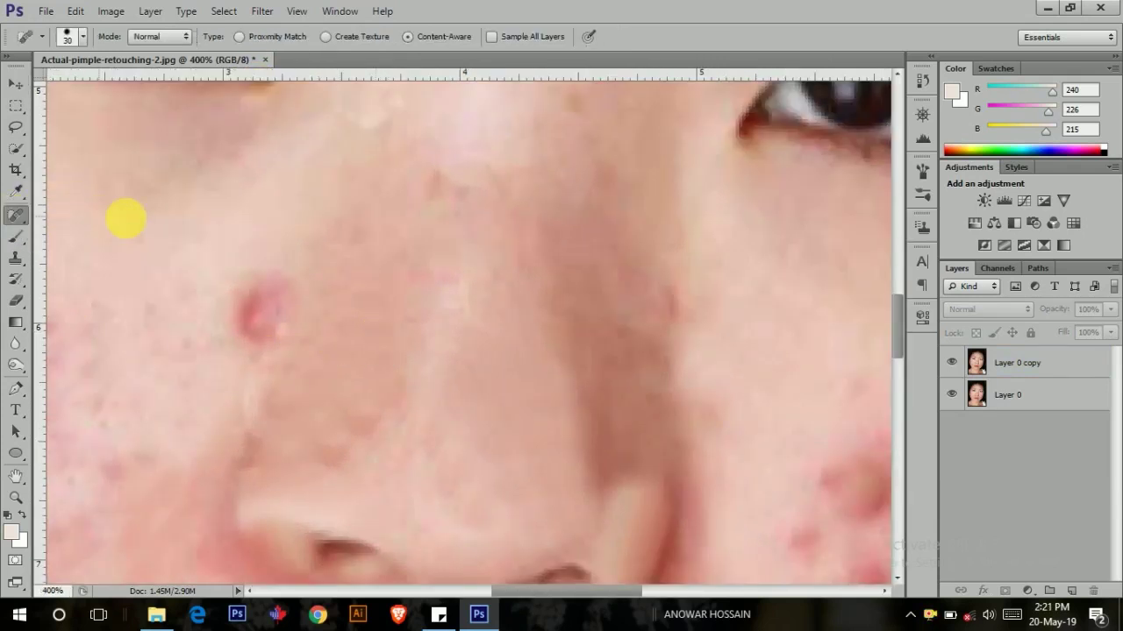
click(1032, 365)
click(264, 310)
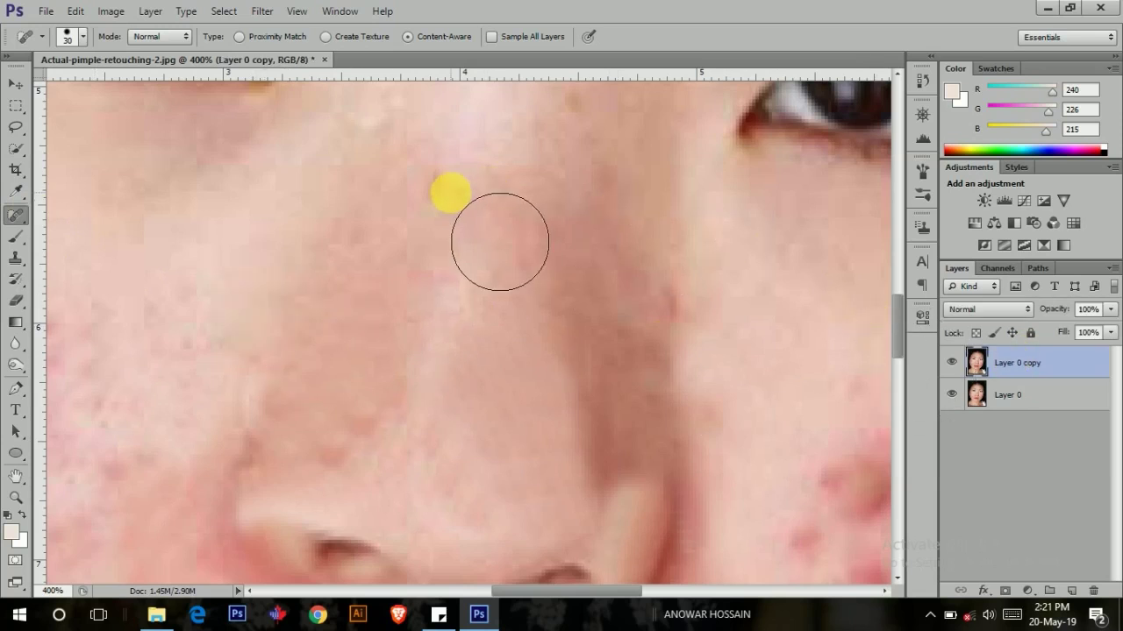
click(506, 182)
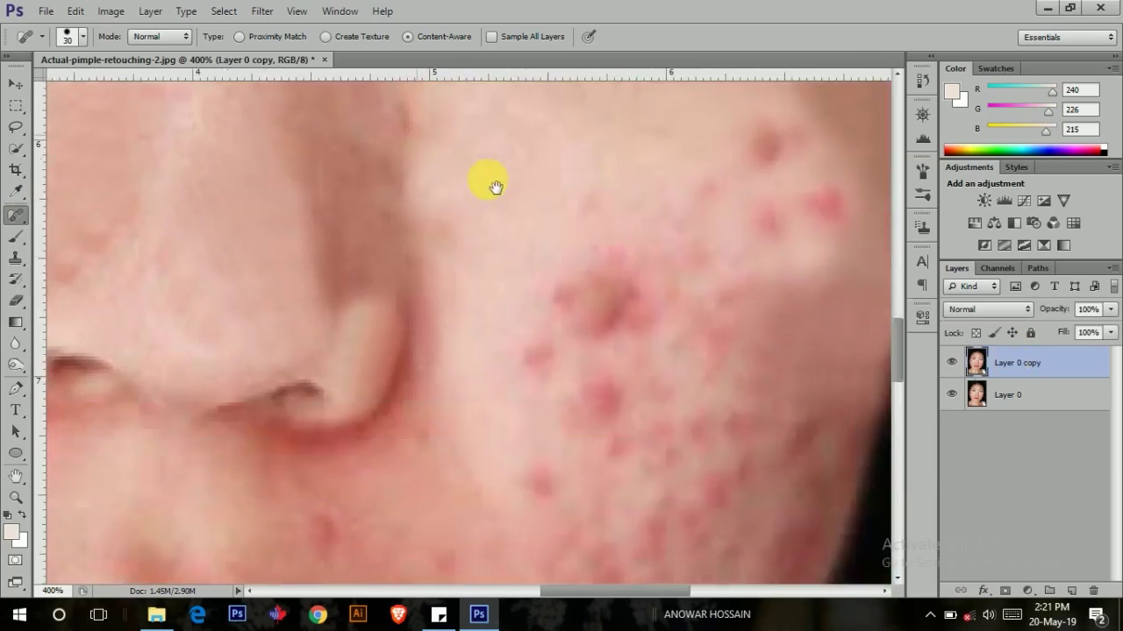
Heal the scattered red pimples across the upper and lower cheek.
drag(740, 306, 483, 180)
click(594, 296)
click(582, 281)
click(535, 360)
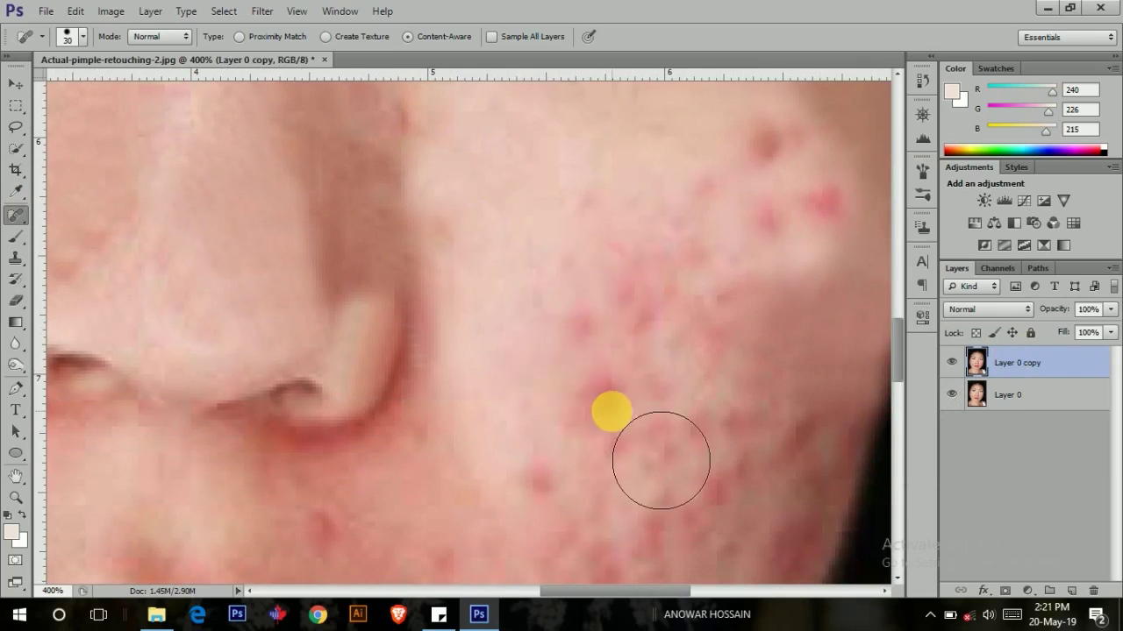
click(771, 175)
click(857, 234)
click(672, 388)
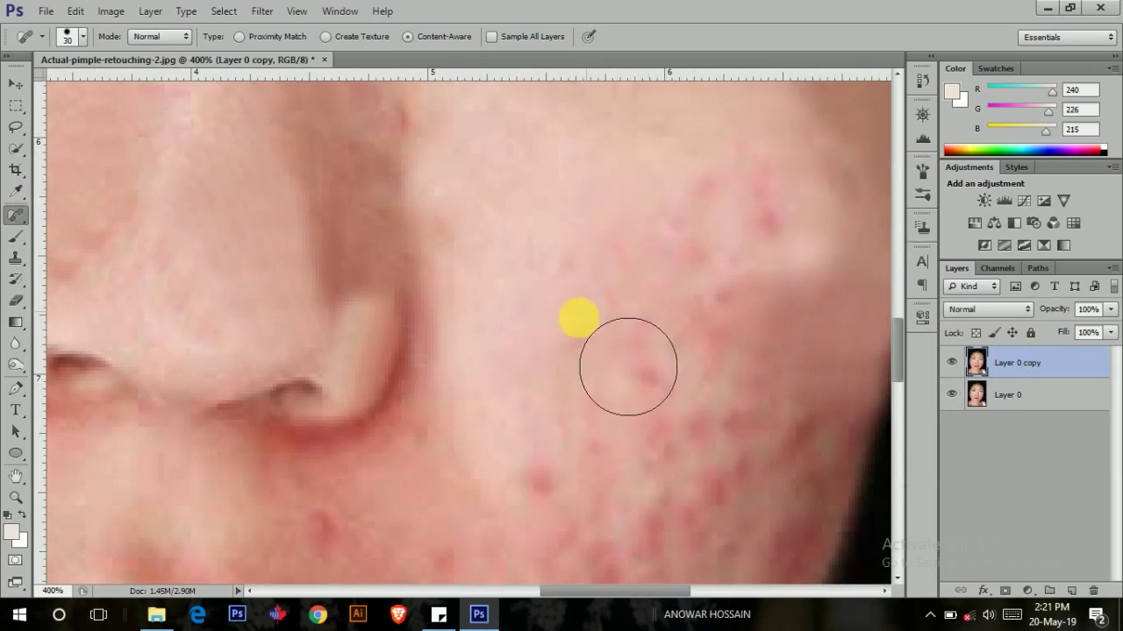
click(675, 399)
click(777, 295)
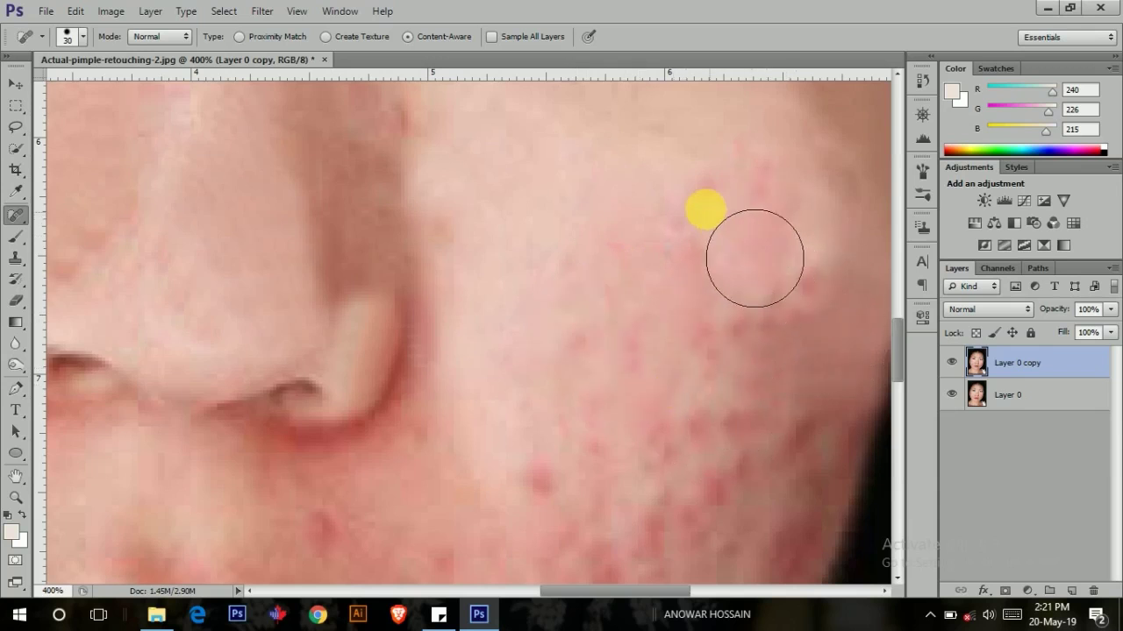
Heal a cluster of cheek blemishes and the spots on the upper outer cheek.
drag(740, 401, 645, 280)
drag(751, 400, 550, 288)
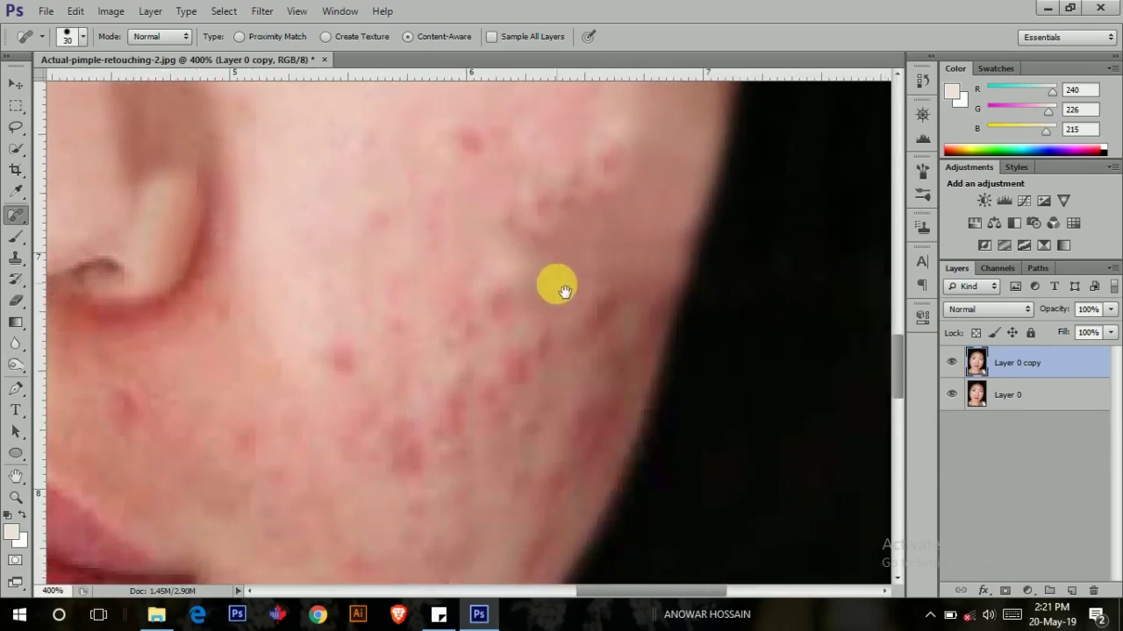
drag(588, 169, 521, 354)
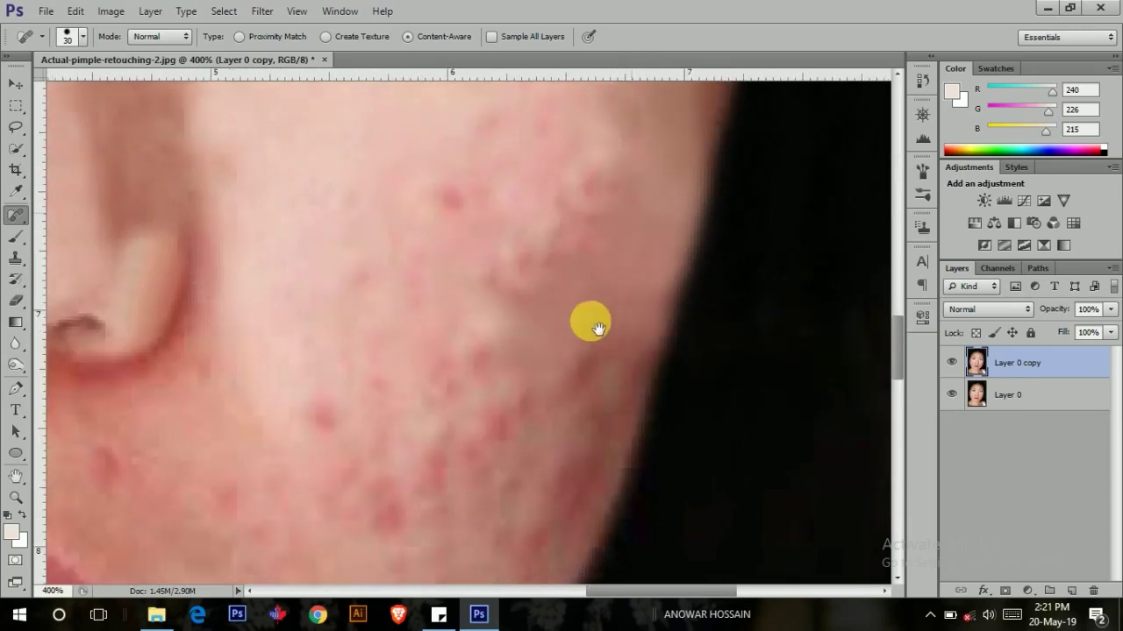
click(571, 202)
click(581, 233)
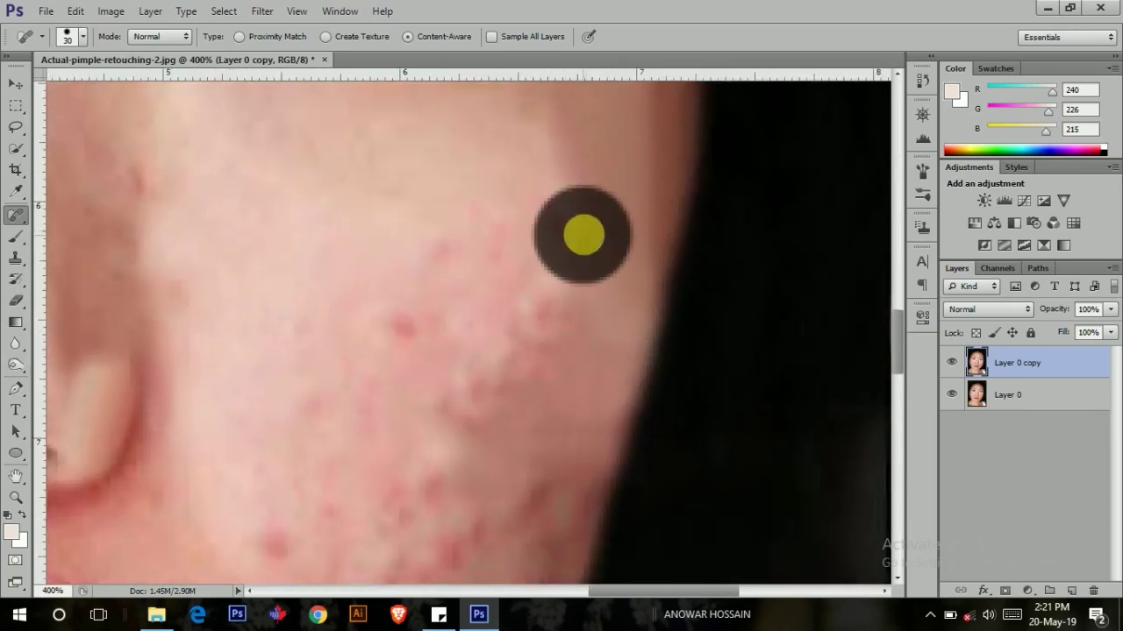
mouse_move(65, 300)
mouse_down()
mouse_move(344, 307)
mouse_move(335, 282)
mouse_up()
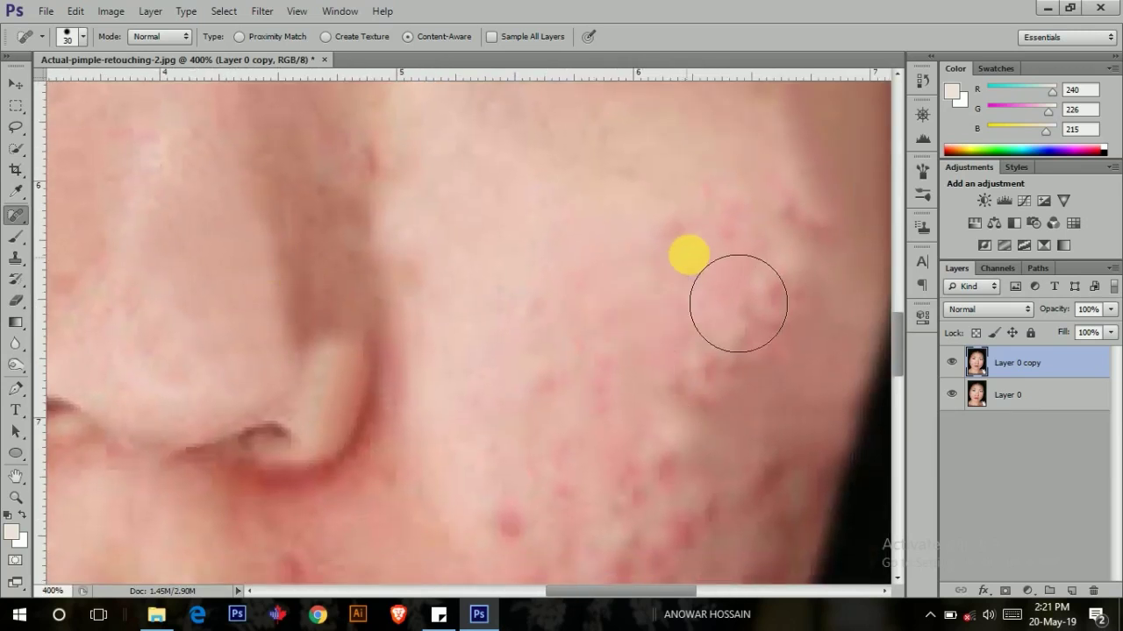
Patch the first blemished areas on the outer cheek with clear skin using the Patch tool.
right_click(31, 216)
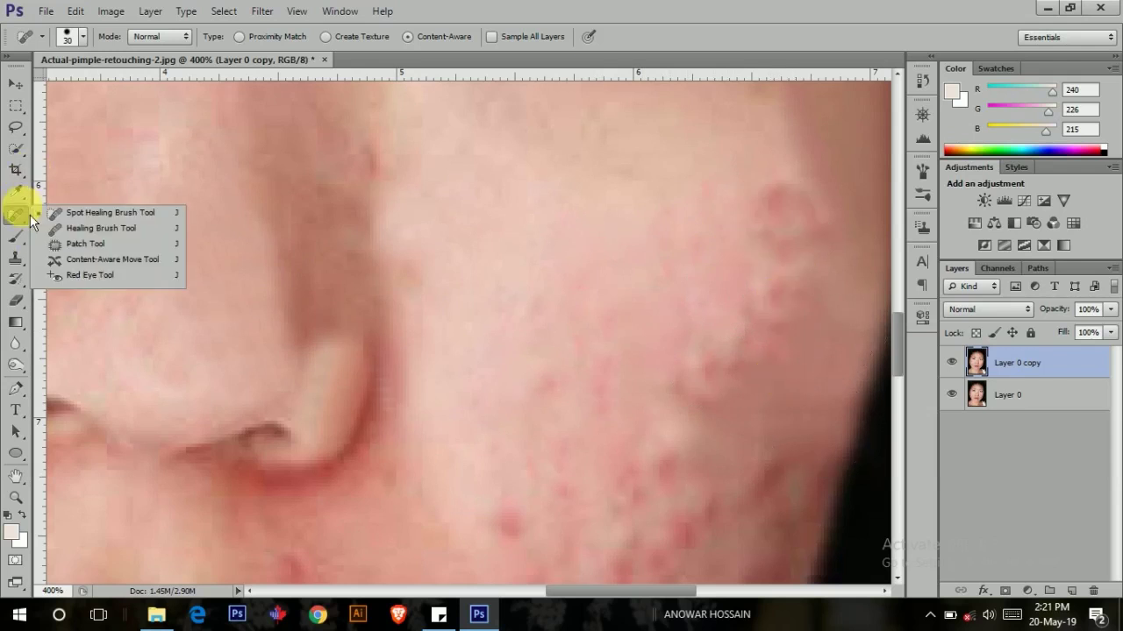
click(88, 249)
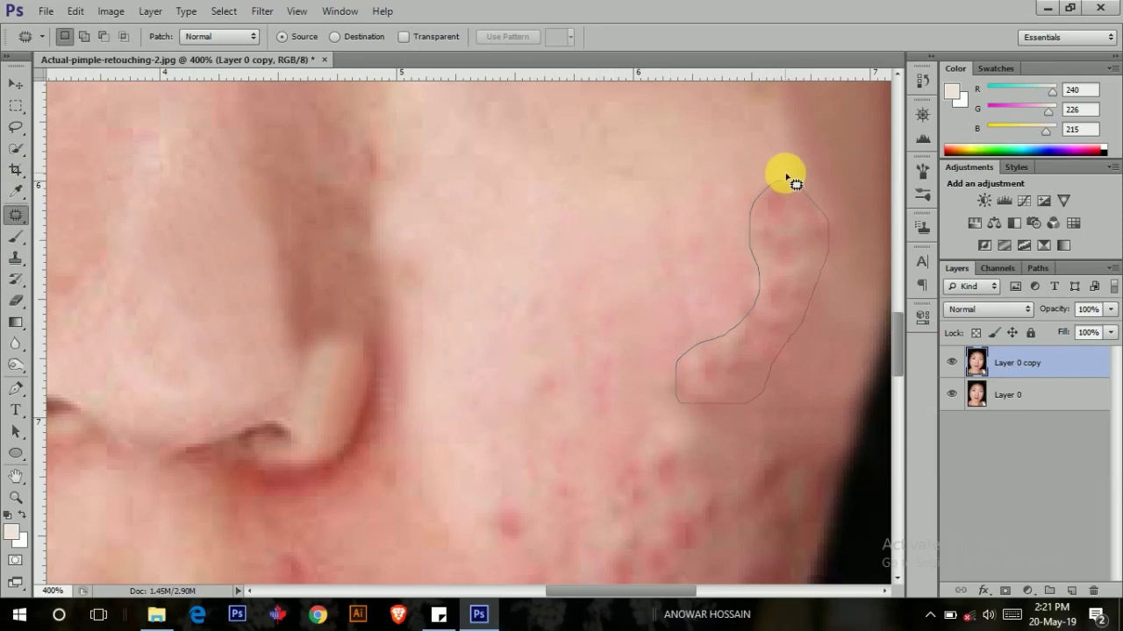
drag(794, 183, 787, 177)
drag(796, 280, 622, 226)
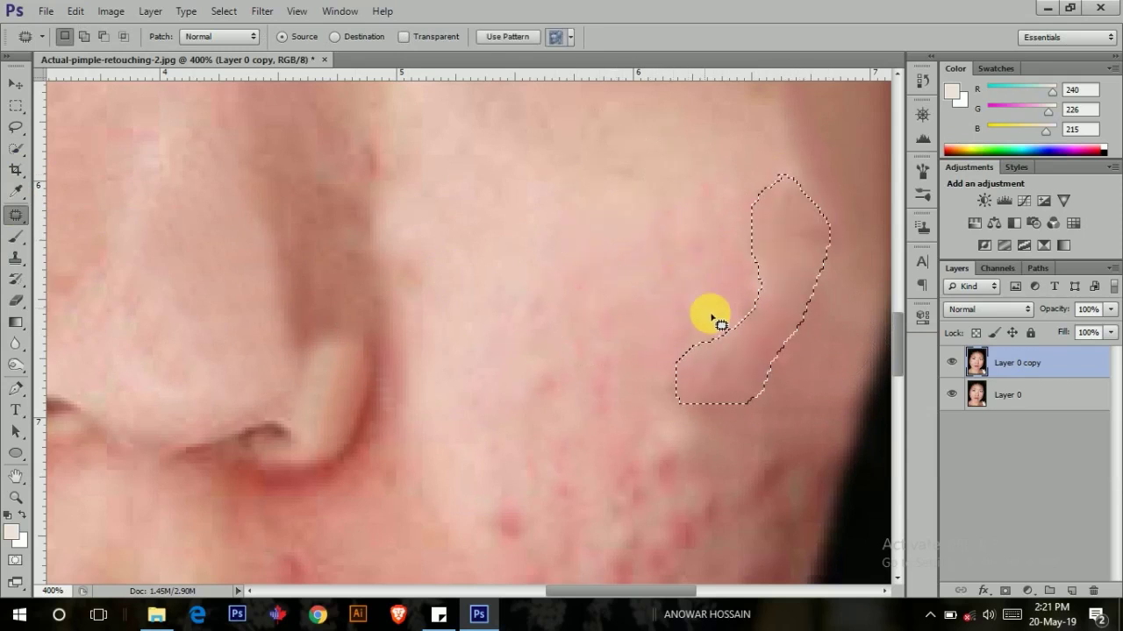
mouse_move(660, 439)
mouse_down()
mouse_move(643, 343)
mouse_move(612, 336)
mouse_move(634, 318)
mouse_up()
drag(639, 394, 508, 167)
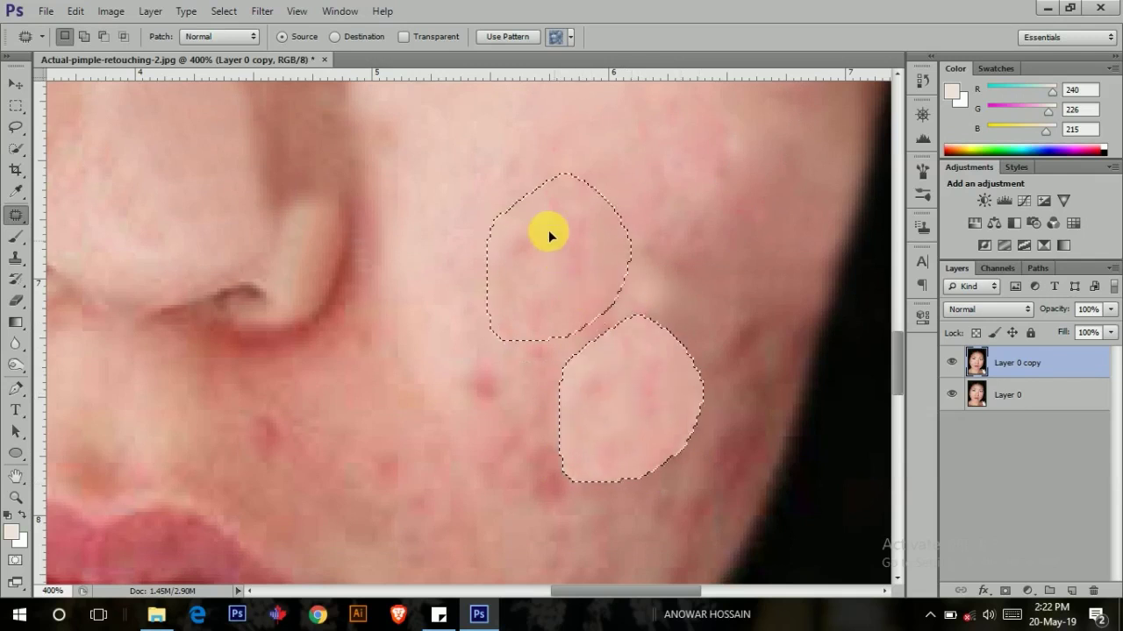
Patch the next two blemished cheek areas with clear skin from above.
drag(707, 185, 689, 279)
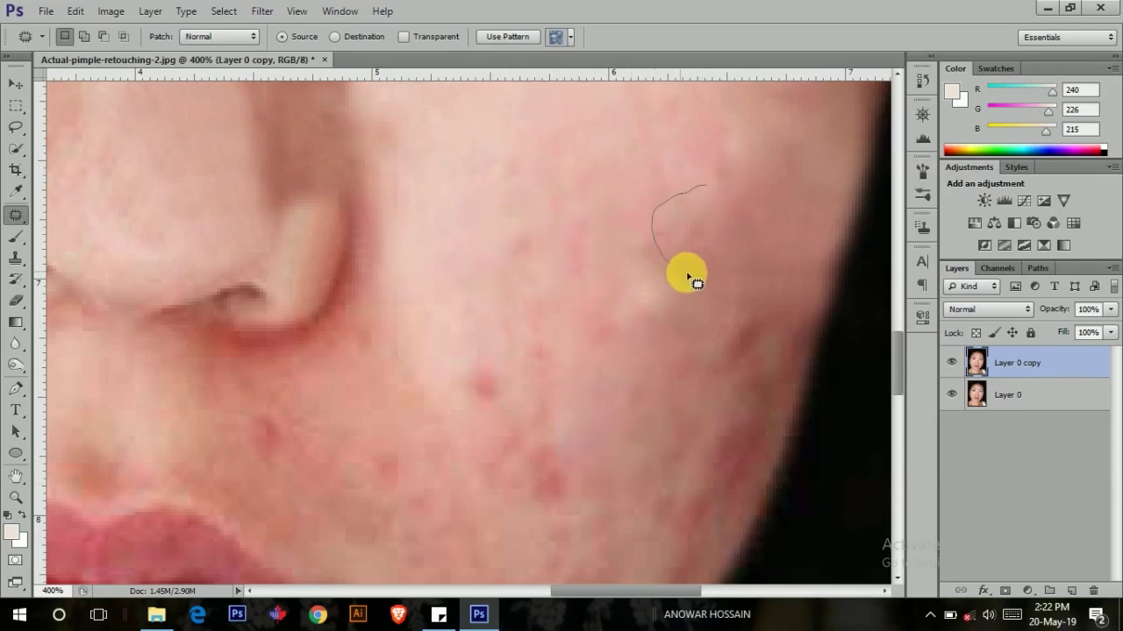
drag(691, 221, 464, 176)
drag(623, 265, 566, 369)
drag(609, 303, 500, 150)
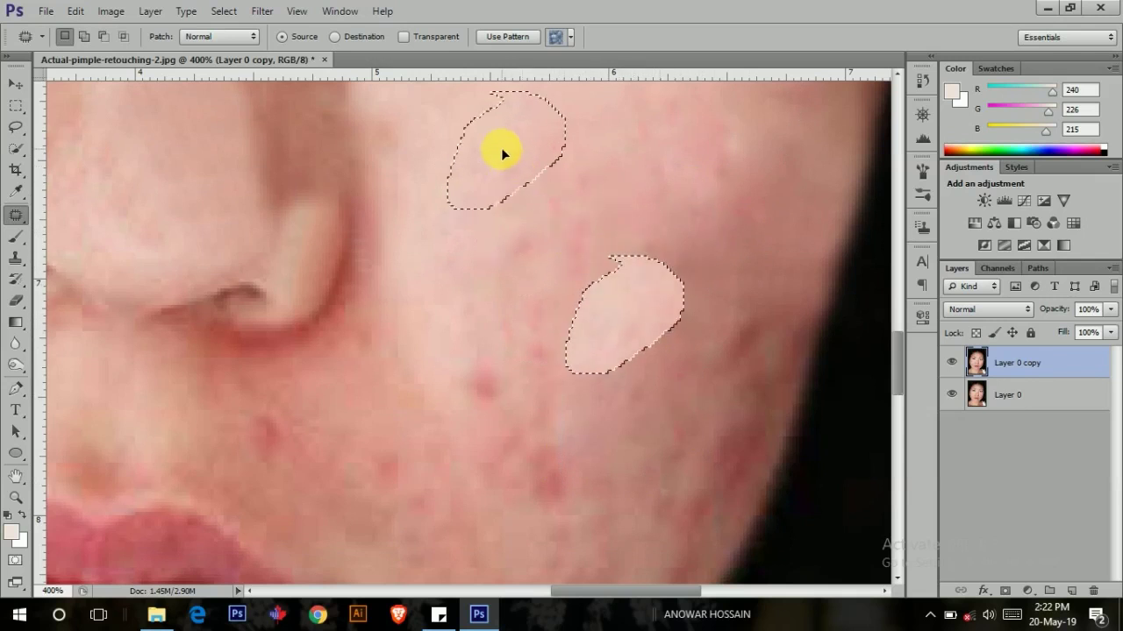
scroll(517, 237, up, 3)
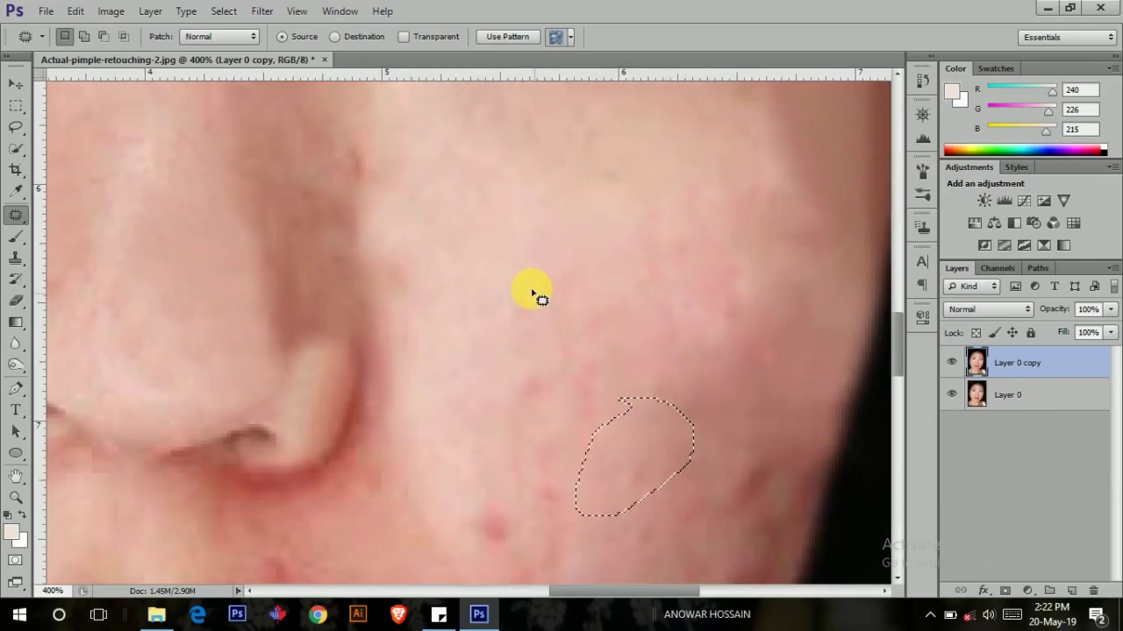
scroll(688, 298, down, 3)
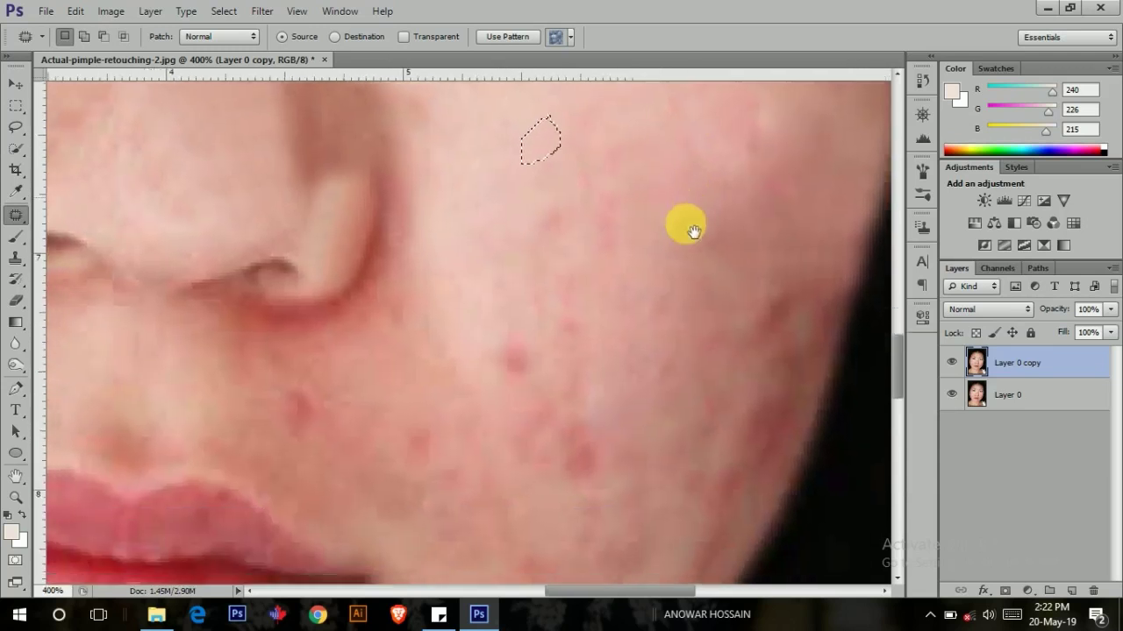
drag(546, 211, 514, 143)
Patch the lower pimples on the cheek with nearby clean skin.
drag(516, 307, 495, 381)
drag(598, 234, 570, 399)
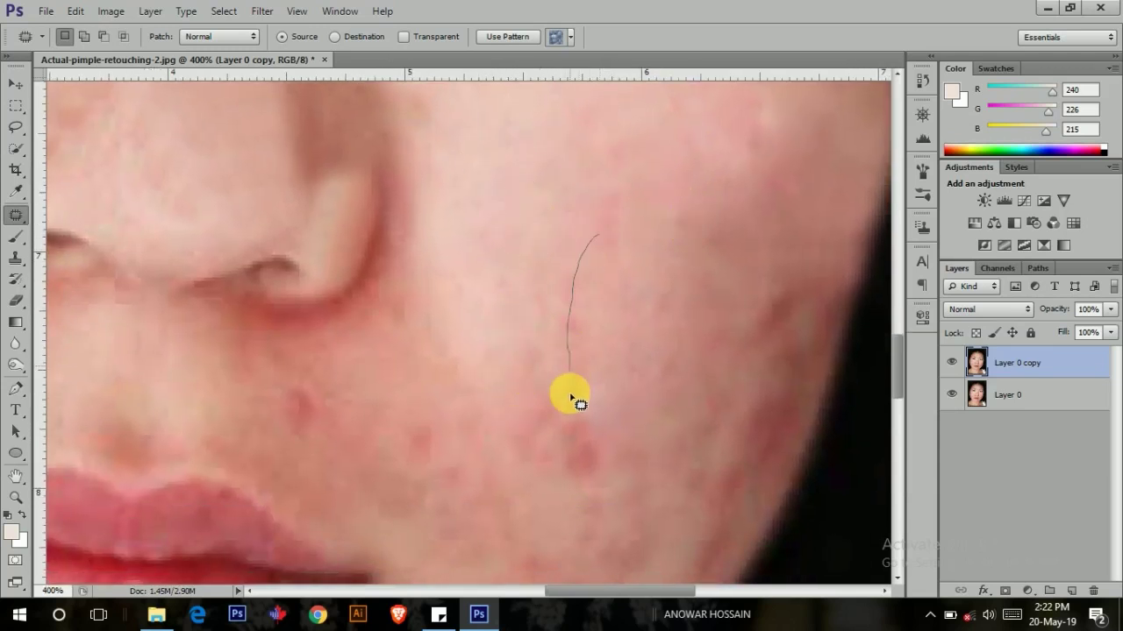
drag(590, 326, 546, 246)
drag(502, 334, 537, 461)
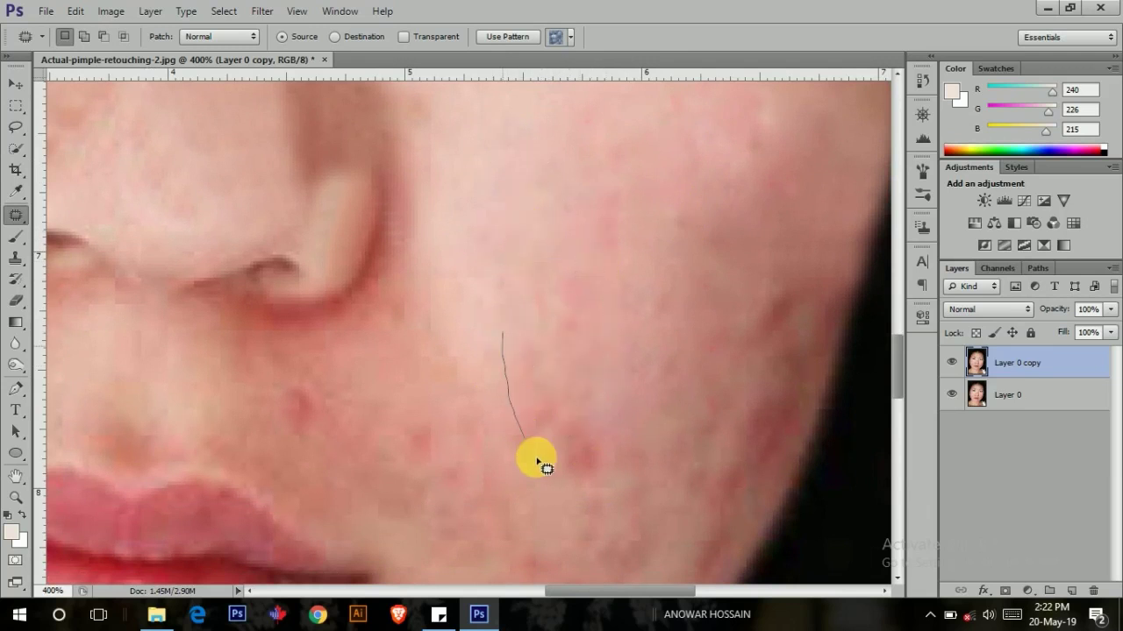
drag(526, 352, 507, 339)
drag(544, 406, 601, 321)
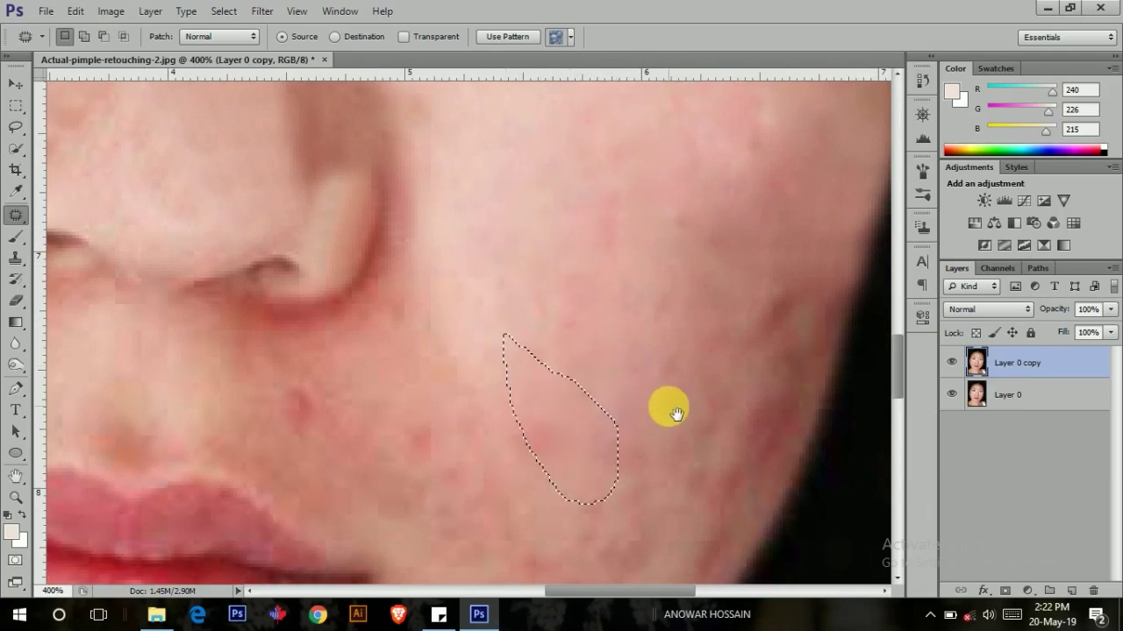
scroll(667, 195, right, 2)
Patch the blemishes on the outer and lower cheek and the red spots near the jaw edge.
drag(667, 195, 715, 410)
drag(670, 205, 664, 197)
drag(642, 282, 518, 213)
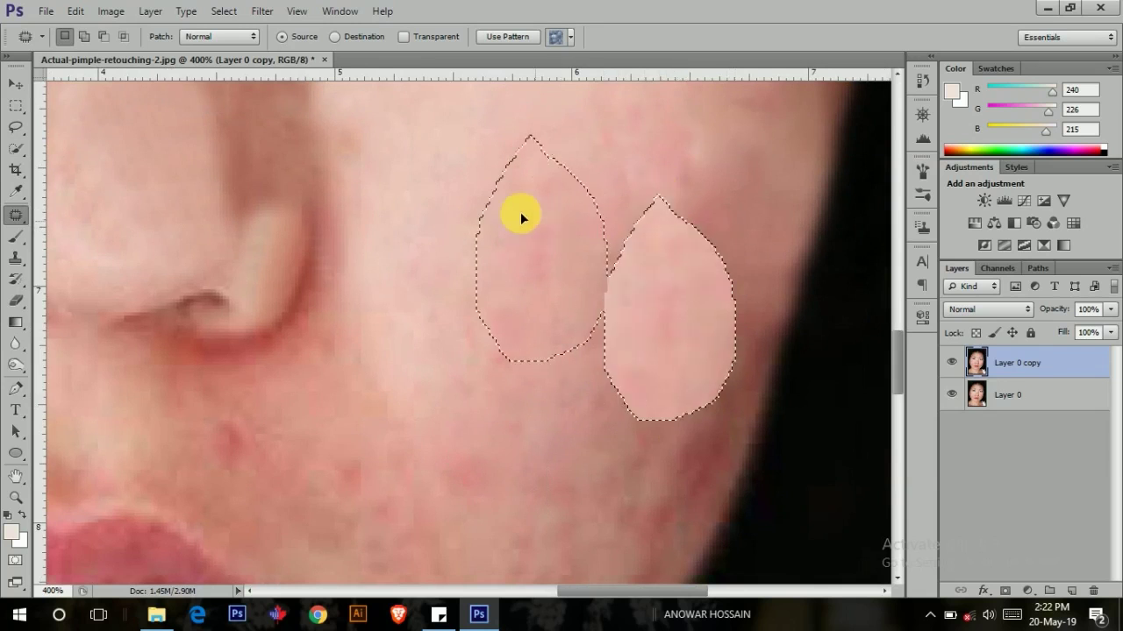
drag(721, 225, 707, 313)
drag(713, 119, 720, 312)
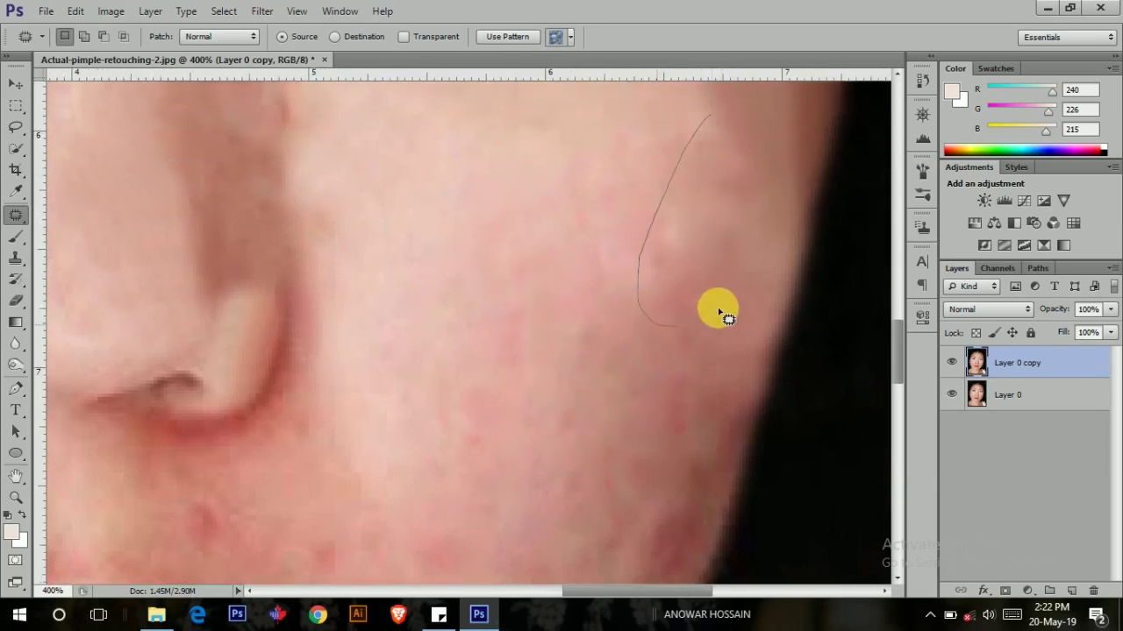
drag(706, 136, 706, 129)
drag(696, 197, 539, 180)
drag(646, 371, 609, 210)
drag(629, 149, 554, 307)
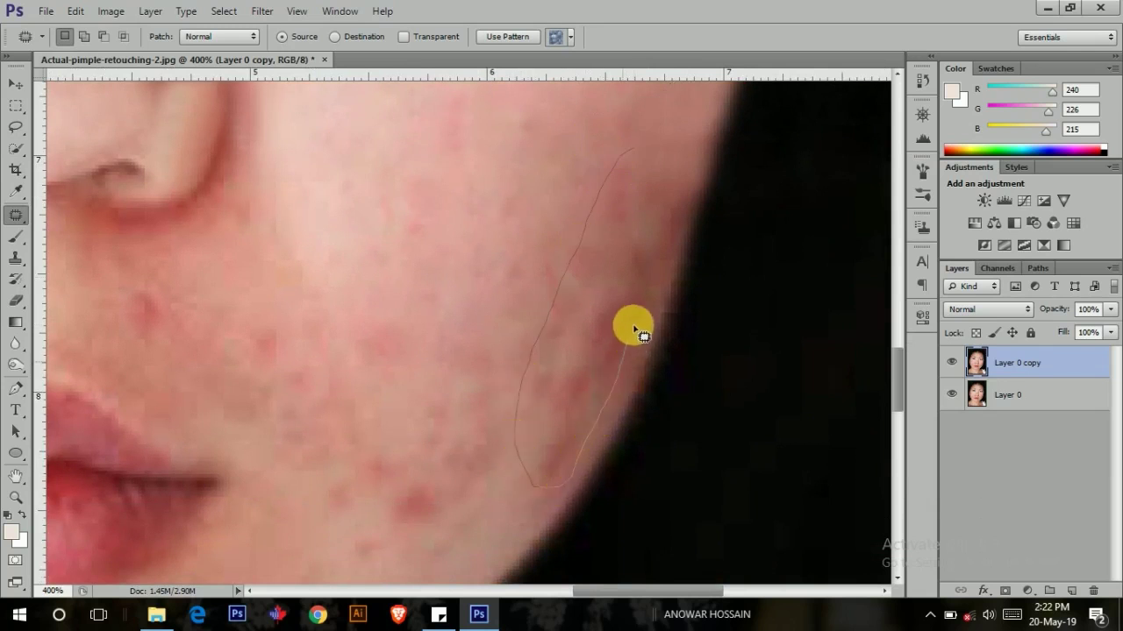
Cover more cheek spots with clearer skin from above, including a lower blemish.
drag(676, 195, 644, 189)
drag(572, 179, 478, 154)
mouse_move(488, 259)
mouse_down()
mouse_move(564, 308)
mouse_move(591, 479)
mouse_move(557, 274)
mouse_up()
drag(564, 354, 507, 223)
drag(456, 381, 519, 226)
mouse_move(510, 164)
mouse_down()
mouse_move(518, 238)
mouse_move(619, 127)
mouse_up()
Patch the remaining jawline-side spots with clean skin from up-left and up-right.
drag(632, 178, 605, 180)
drag(613, 224, 556, 137)
drag(551, 260, 587, 384)
drag(557, 340, 617, 303)
drag(557, 110, 566, 224)
drag(573, 164, 533, 284)
drag(533, 283, 526, 371)
Patch the spots beside the mouth corner and on the cheek near the mouth.
scroll(653, 289, left, 3)
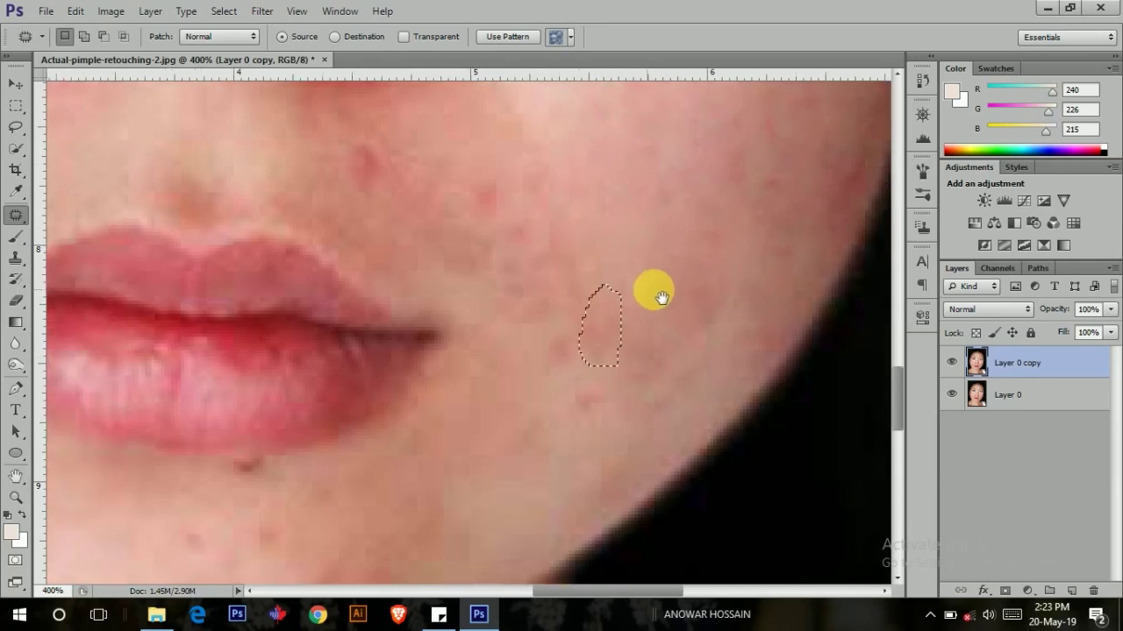
mouse_move(599, 345)
mouse_down()
mouse_move(521, 280)
mouse_move(493, 172)
mouse_move(478, 208)
mouse_move(500, 174)
mouse_up()
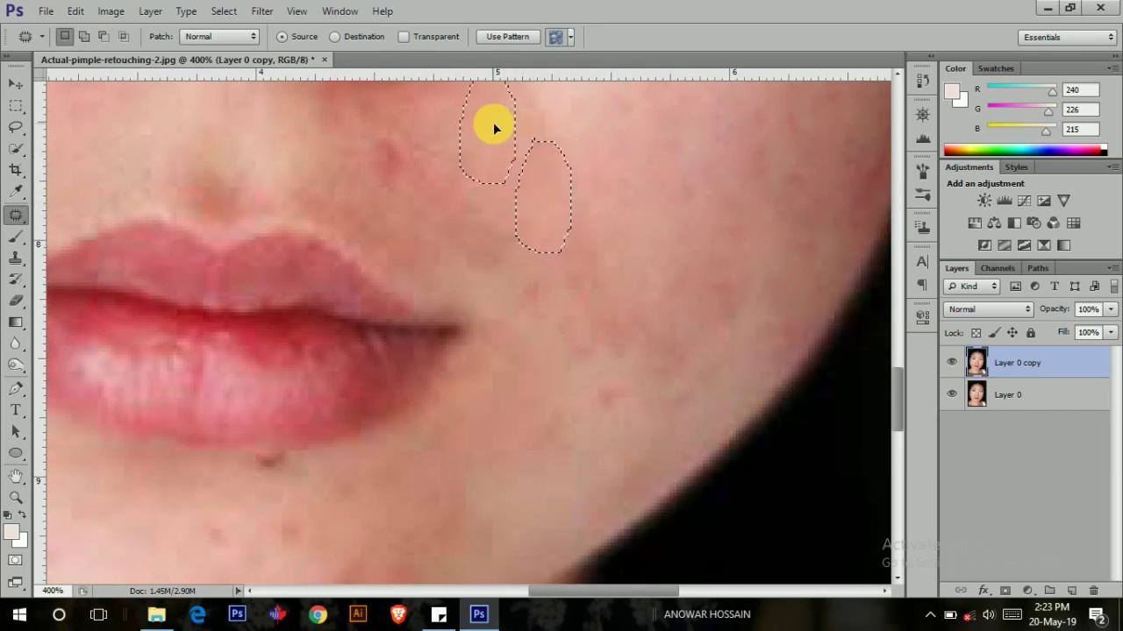
scroll(544, 210, up, 2)
scroll(543, 211, left, 3)
mouse_move(430, 210)
mouse_down()
mouse_move(446, 198)
mouse_move(373, 189)
mouse_up()
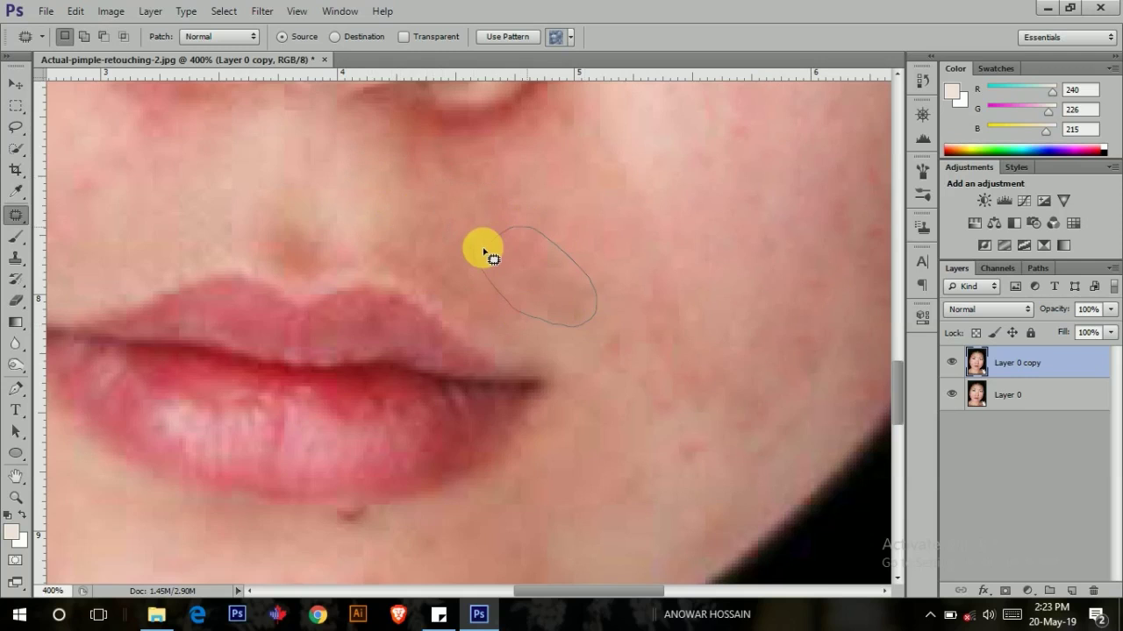
drag(493, 259, 496, 238)
mouse_move(535, 272)
mouse_down()
mouse_move(541, 177)
mouse_move(494, 179)
mouse_move(557, 167)
mouse_move(545, 235)
mouse_move(567, 207)
mouse_up()
scroll(594, 292, up, 3)
drag(568, 215, 587, 272)
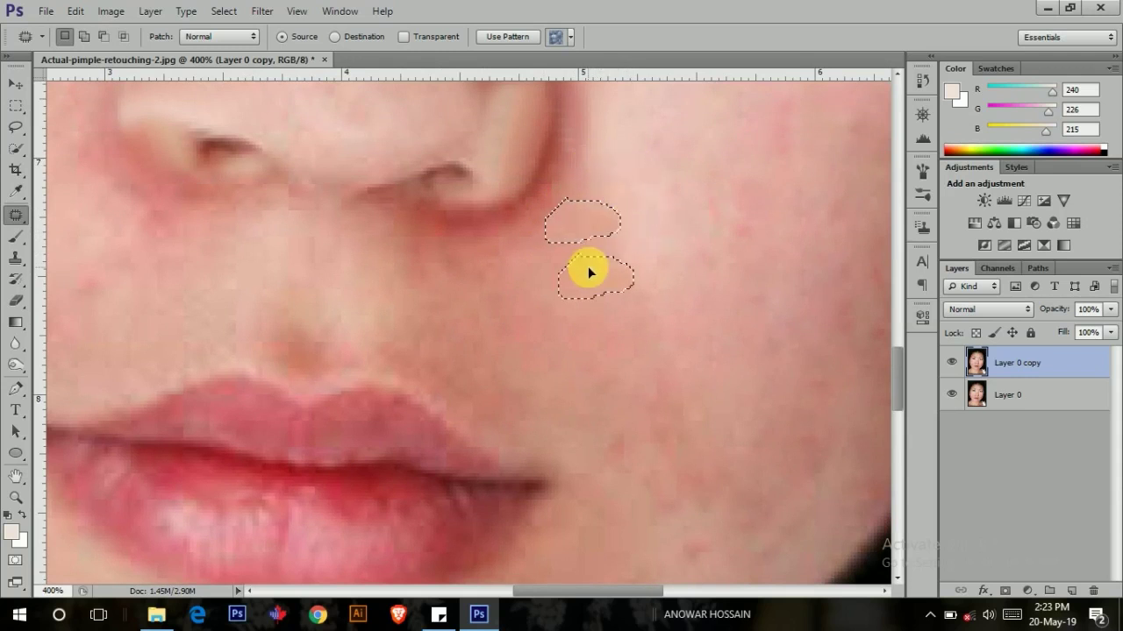
Patch the spots beside the nose with clean skin, then deselect.
drag(635, 307, 608, 192)
drag(587, 307, 562, 303)
mouse_move(581, 338)
mouse_down()
mouse_move(569, 249)
mouse_move(618, 263)
mouse_up()
drag(640, 315, 588, 295)
mouse_move(649, 321)
mouse_down()
mouse_move(634, 321)
mouse_move(652, 233)
mouse_move(731, 331)
mouse_move(668, 399)
mouse_up()
key(ctrl+d)
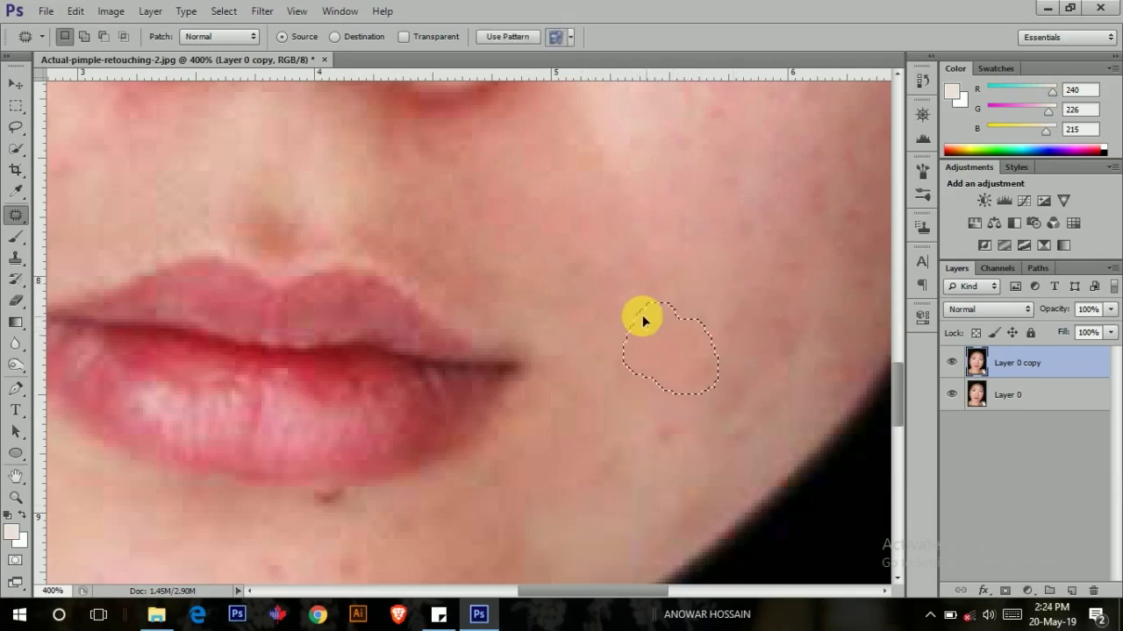
Patch the narrow blemished areas near the right cheek edge with skin to the left.
drag(642, 320, 613, 296)
drag(657, 408, 649, 410)
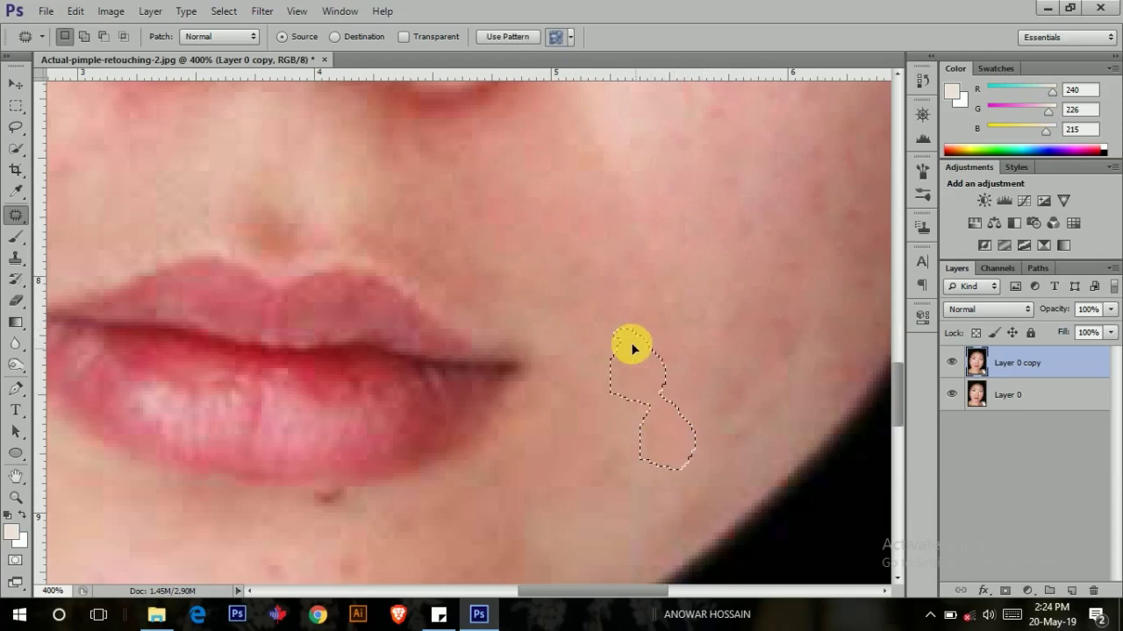
mouse_move(771, 266)
mouse_down()
mouse_move(764, 351)
mouse_move(773, 263)
mouse_up()
drag(663, 316, 582, 402)
mouse_move(751, 243)
mouse_down()
mouse_move(759, 293)
mouse_move(781, 296)
mouse_move(738, 328)
mouse_move(659, 254)
mouse_up()
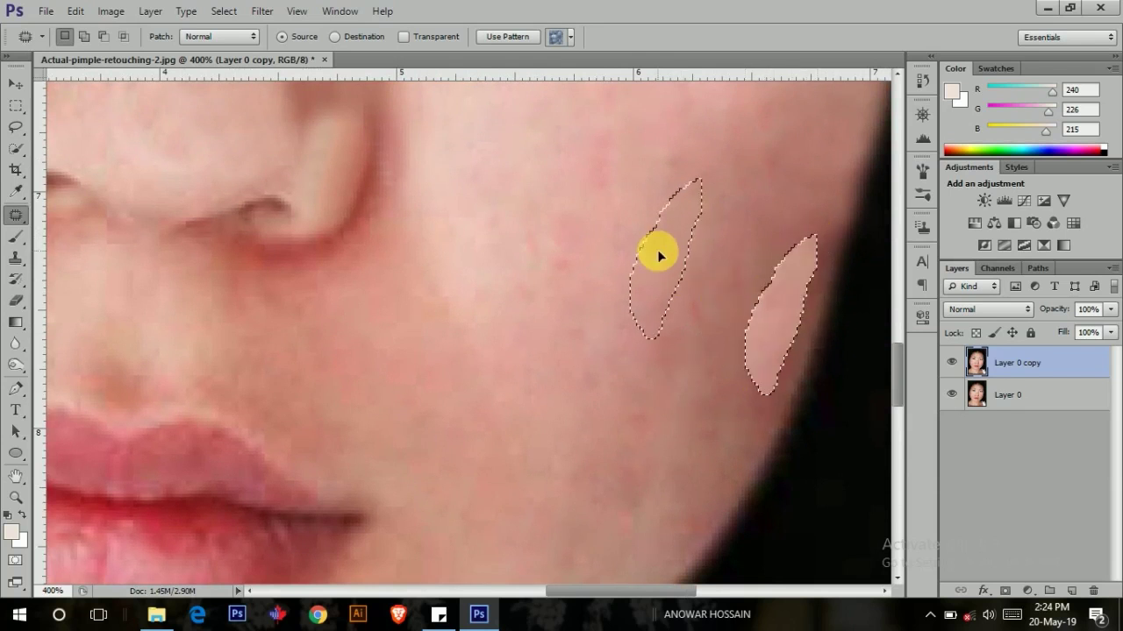
mouse_move(821, 88)
mouse_down()
mouse_move(764, 181)
mouse_move(760, 355)
mouse_up()
Patch the blemishes lower on the cheek, near the lips and below the lip.
drag(793, 230, 770, 171)
mouse_move(694, 430)
mouse_down()
mouse_move(739, 362)
mouse_move(727, 344)
mouse_up()
drag(717, 400, 614, 313)
drag(619, 434, 685, 213)
drag(602, 406, 570, 423)
mouse_move(508, 465)
mouse_down()
mouse_move(714, 318)
mouse_move(680, 372)
mouse_move(693, 401)
mouse_move(624, 374)
mouse_move(684, 382)
mouse_up()
scroll(672, 406, left, 3)
mouse_move(639, 415)
mouse_down()
mouse_move(765, 301)
mouse_move(747, 354)
mouse_up()
scroll(722, 343, left, 3)
Drop the finished selection and patch a spot on the chin with nearby clear skin.
click(587, 312)
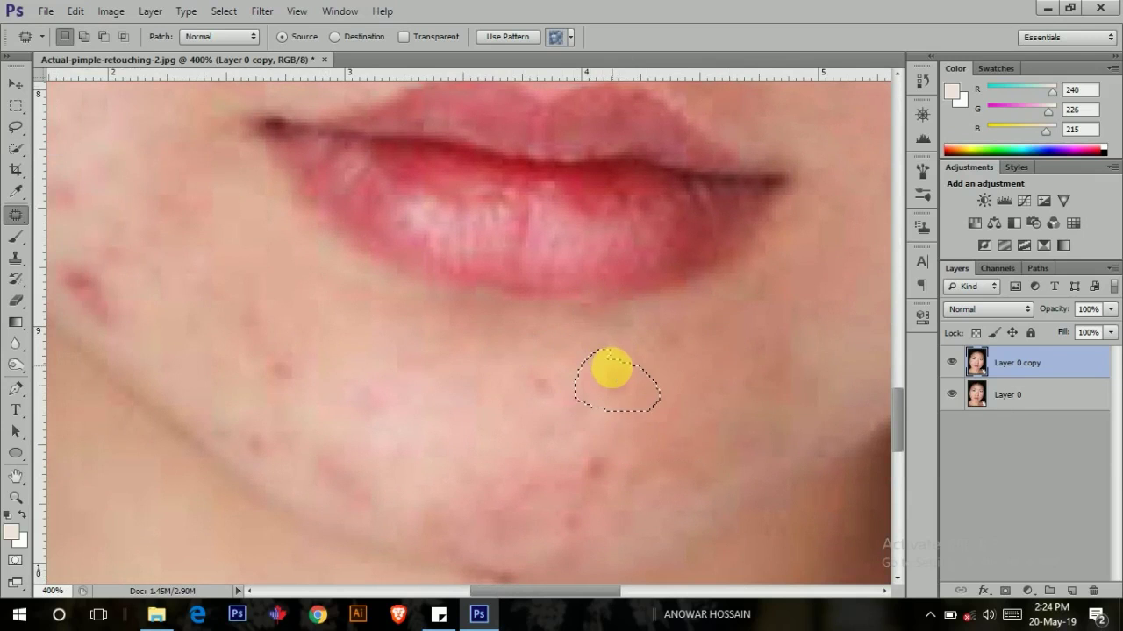
click(518, 395)
drag(586, 453, 574, 460)
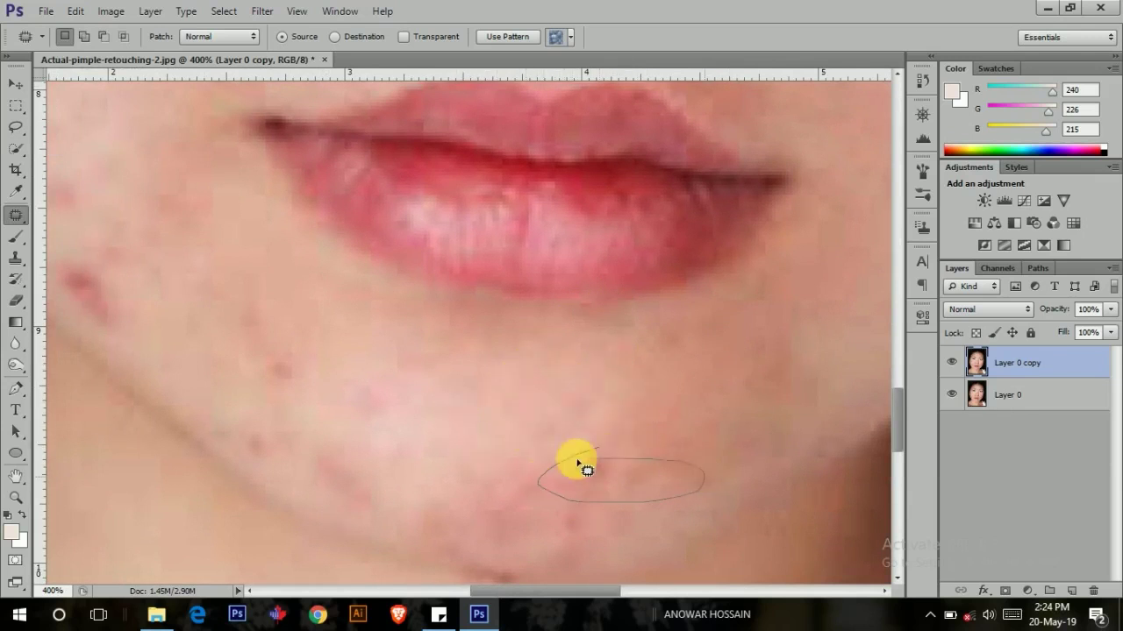
drag(687, 425, 839, 332)
drag(763, 396, 715, 447)
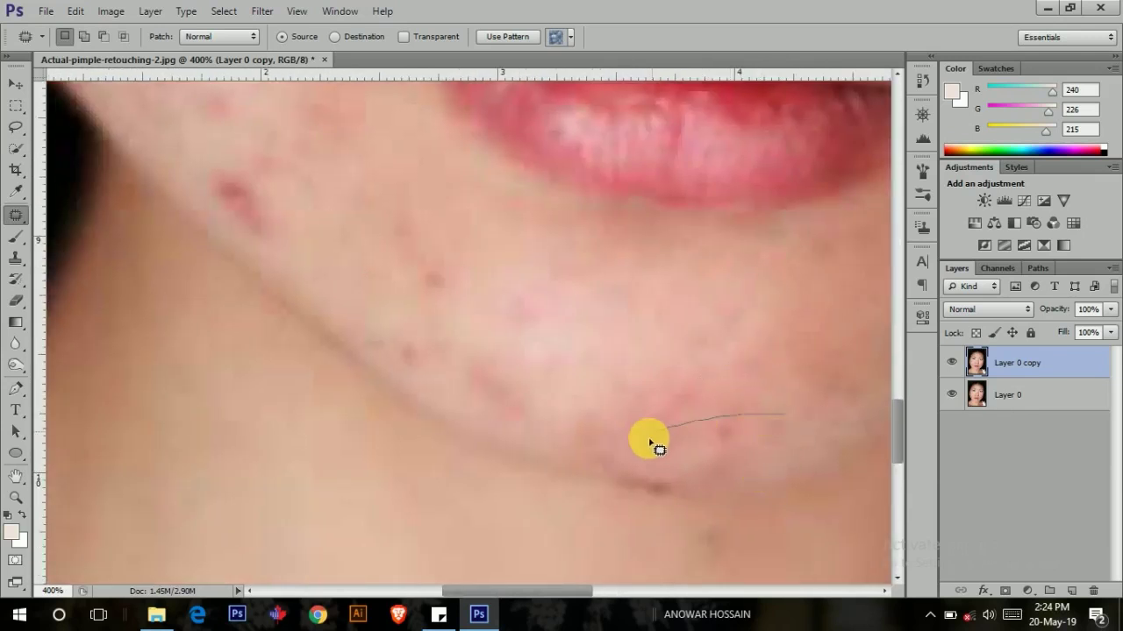
Patch a spot along the jawline with skin from above.
drag(608, 413, 652, 459)
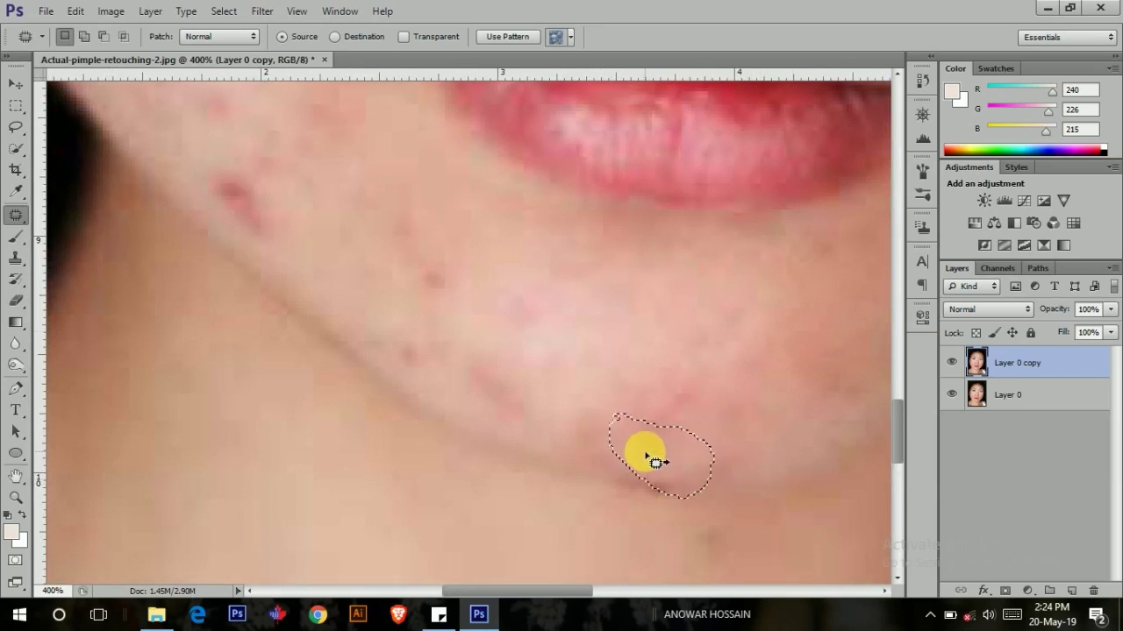
mouse_move(653, 373)
mouse_down()
mouse_move(735, 412)
mouse_move(741, 391)
mouse_up()
drag(639, 416, 672, 325)
mouse_move(547, 413)
mouse_down()
mouse_move(589, 457)
mouse_move(676, 440)
mouse_move(772, 443)
mouse_up()
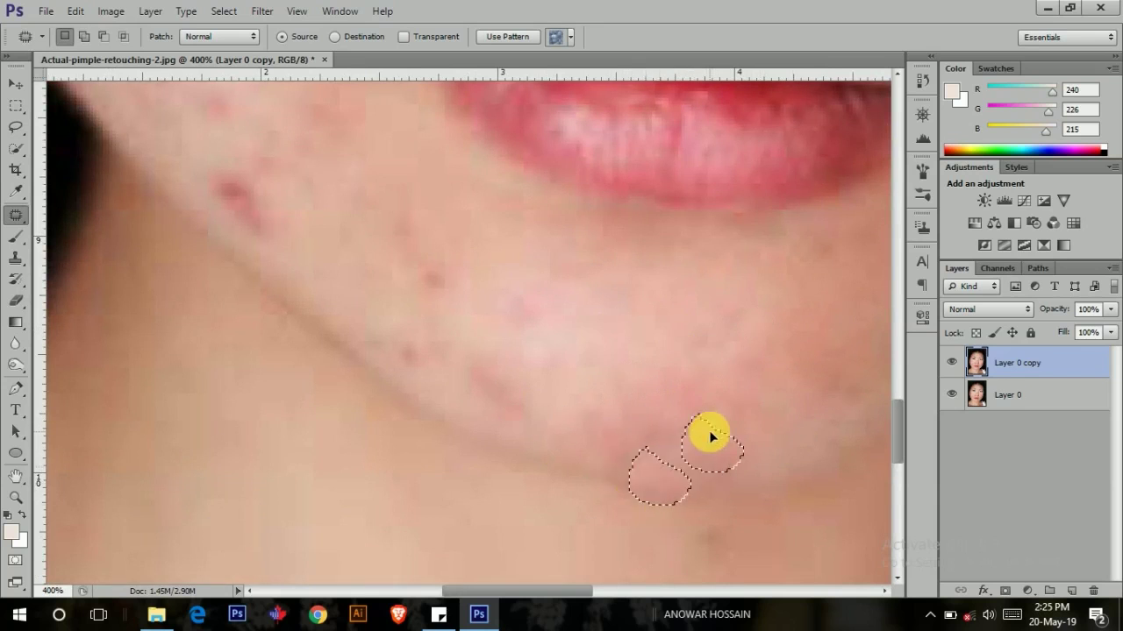
scroll(632, 399, left, 3)
scroll(631, 399, up, 1)
Patch further jawline blemishes, pulling clean skin from up-right onto the pimple.
mouse_move(574, 386)
mouse_down()
mouse_move(655, 456)
mouse_move(634, 391)
mouse_move(576, 363)
mouse_up()
drag(539, 288, 535, 290)
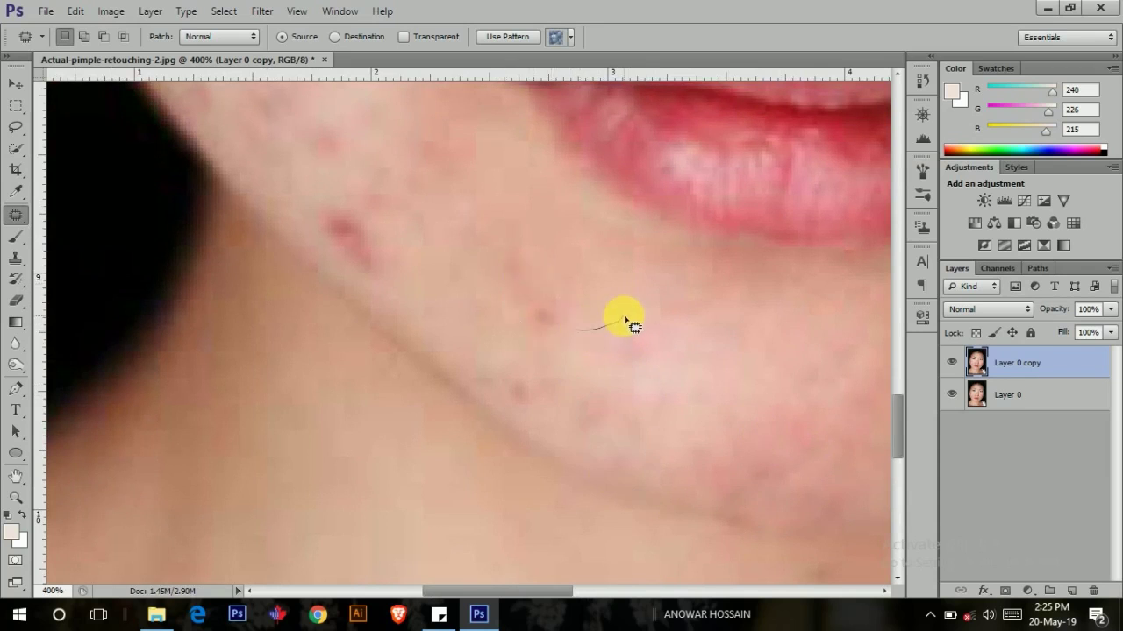
mouse_move(596, 330)
mouse_down()
mouse_move(619, 316)
mouse_move(626, 236)
mouse_up()
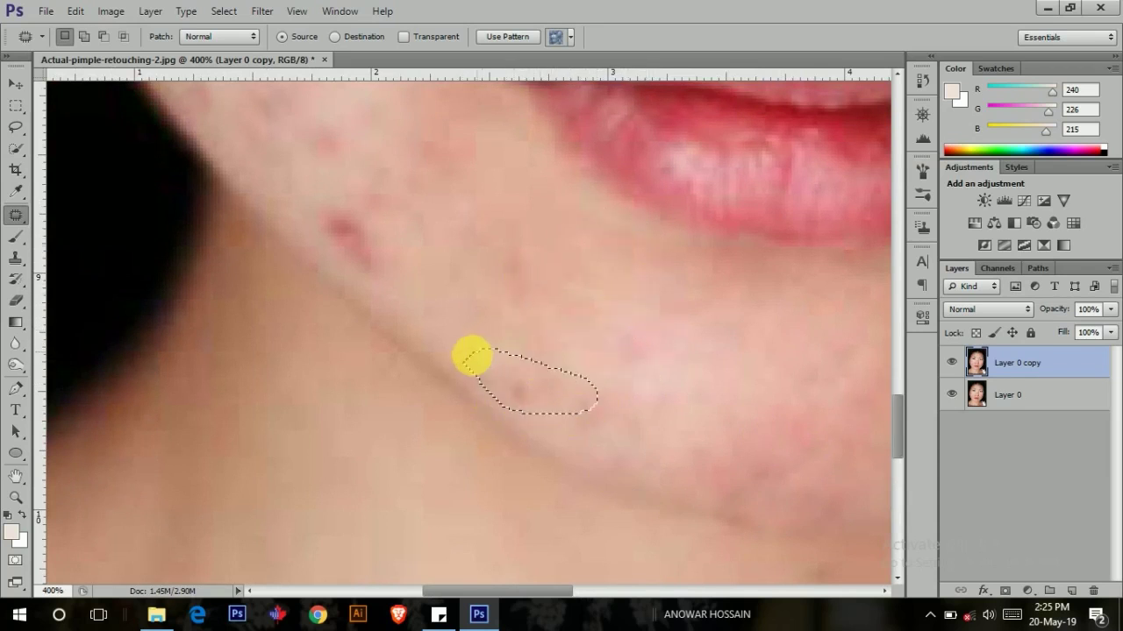
drag(472, 355, 587, 314)
drag(513, 232, 527, 314)
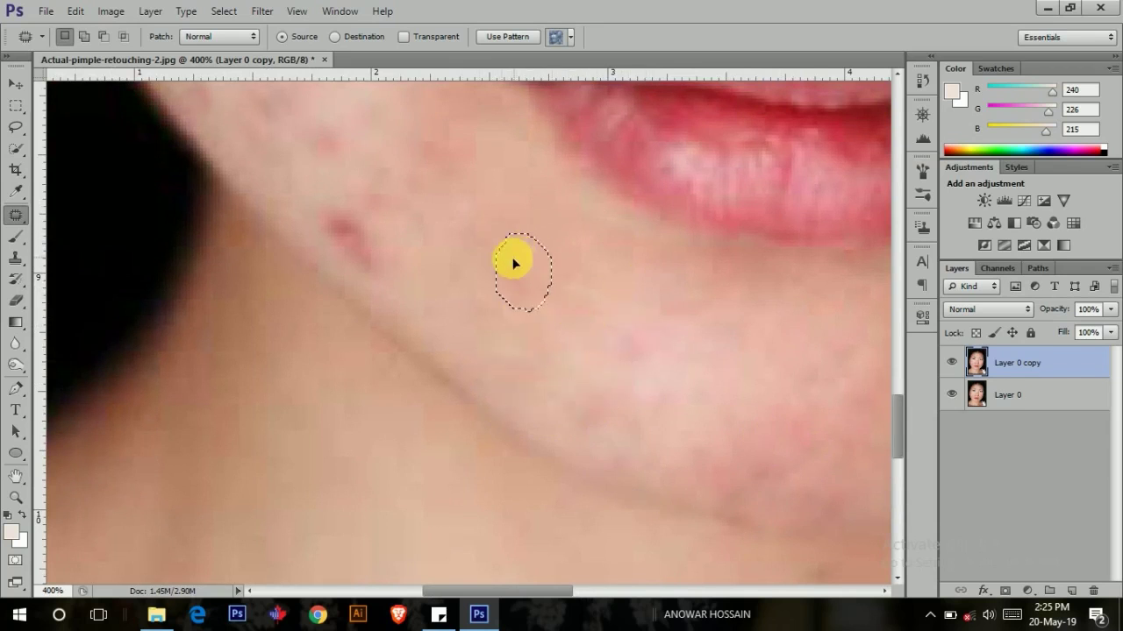
Heal the next jaw pimples with skin from their right and below, deselecting after each.
scroll(480, 349, up, 3)
scroll(480, 349, left, 3)
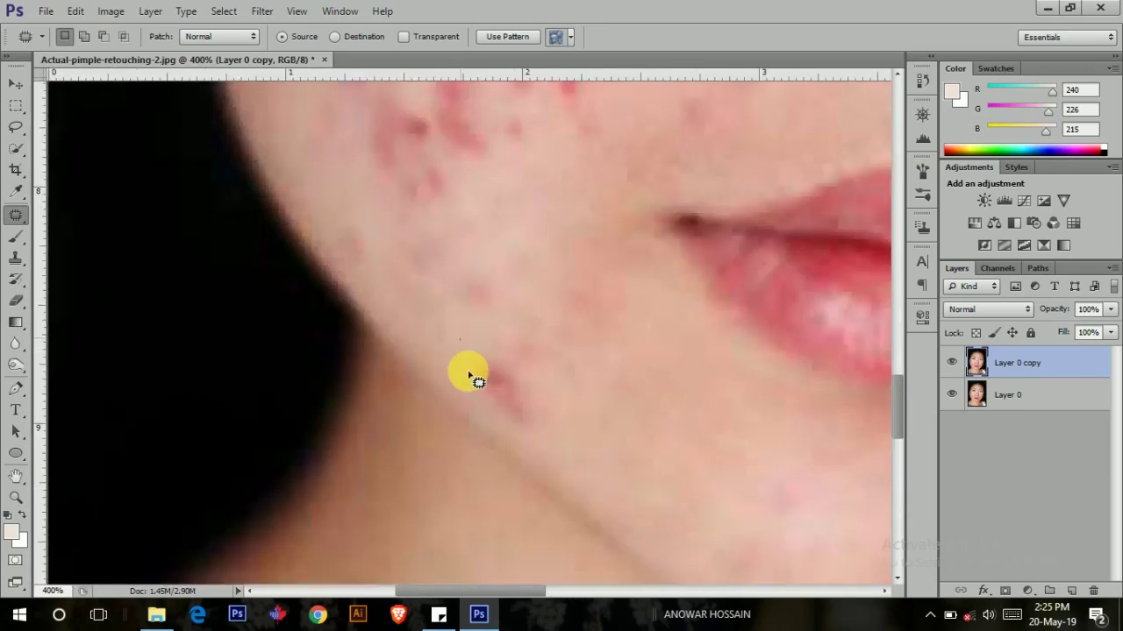
drag(471, 358, 475, 354)
drag(516, 391, 684, 399)
key(ctrl+d)
mouse_move(561, 307)
mouse_down()
mouse_move(627, 421)
mouse_move(589, 406)
mouse_up()
scroll(596, 416, up, 3)
scroll(596, 417, left, 2)
key(ctrl+d)
Patch the teardrop-shaped spot near the jaw and cheek edge with skin from below.
drag(514, 380, 612, 486)
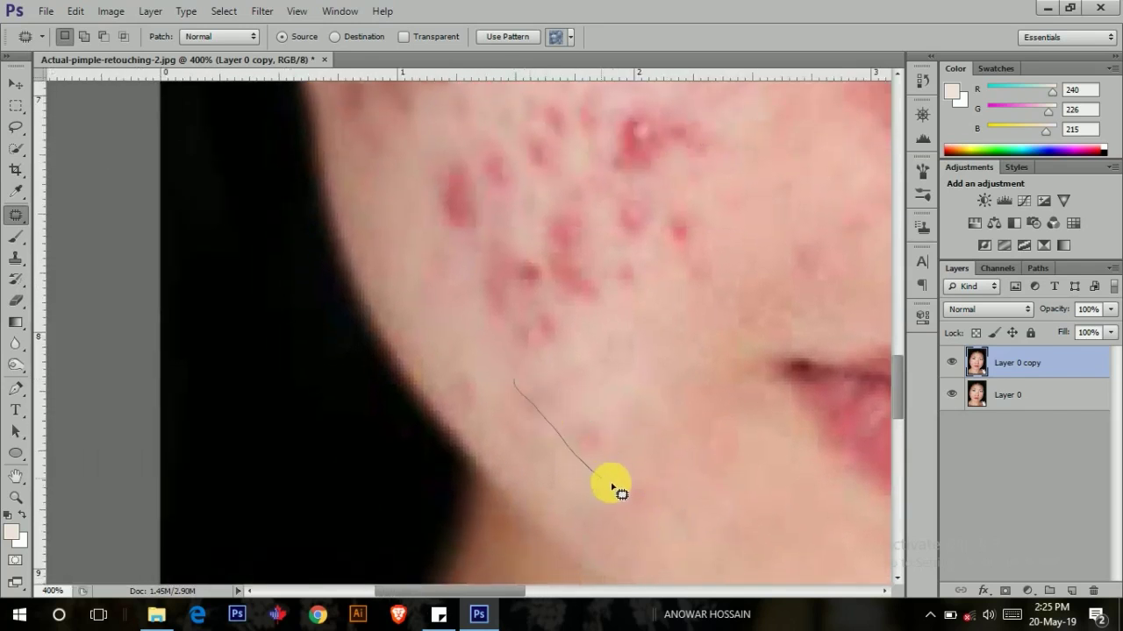
drag(442, 353, 472, 363)
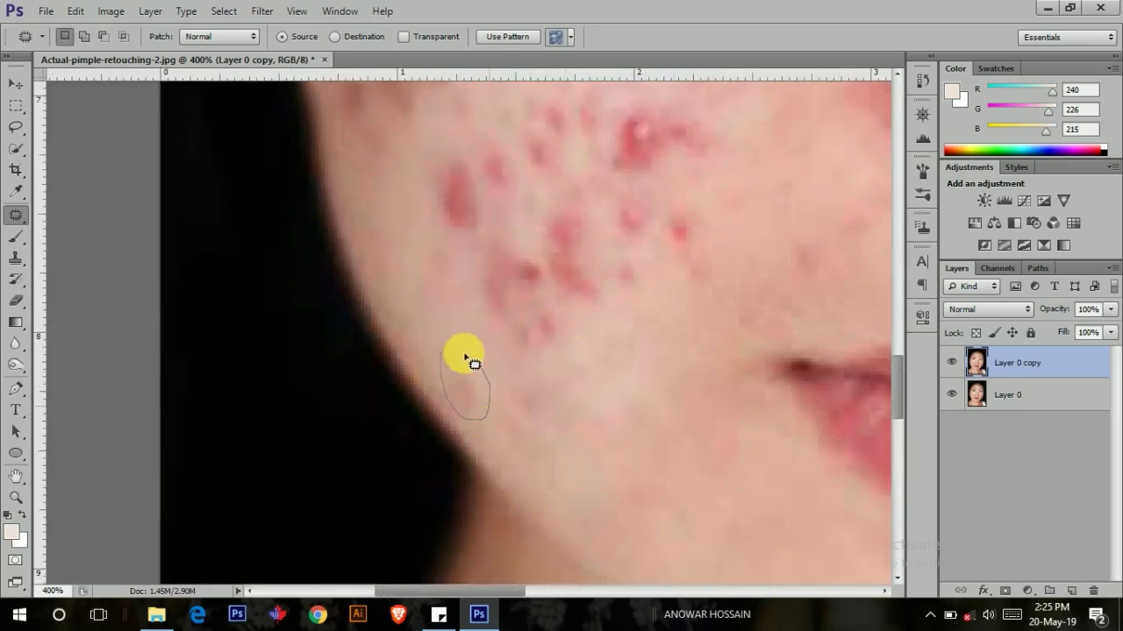
drag(526, 406, 489, 412)
mouse_move(567, 321)
mouse_down()
mouse_move(539, 308)
mouse_move(476, 363)
mouse_up()
key(ctrl+d)
Patch a teardrop pimple on the cheek and a small spot lower down.
mouse_move(517, 224)
mouse_down()
mouse_move(532, 289)
mouse_move(448, 303)
mouse_up()
mouse_move(464, 233)
mouse_down()
mouse_move(476, 243)
mouse_move(434, 310)
mouse_up()
key(ctrl+d)
drag(504, 291, 507, 292)
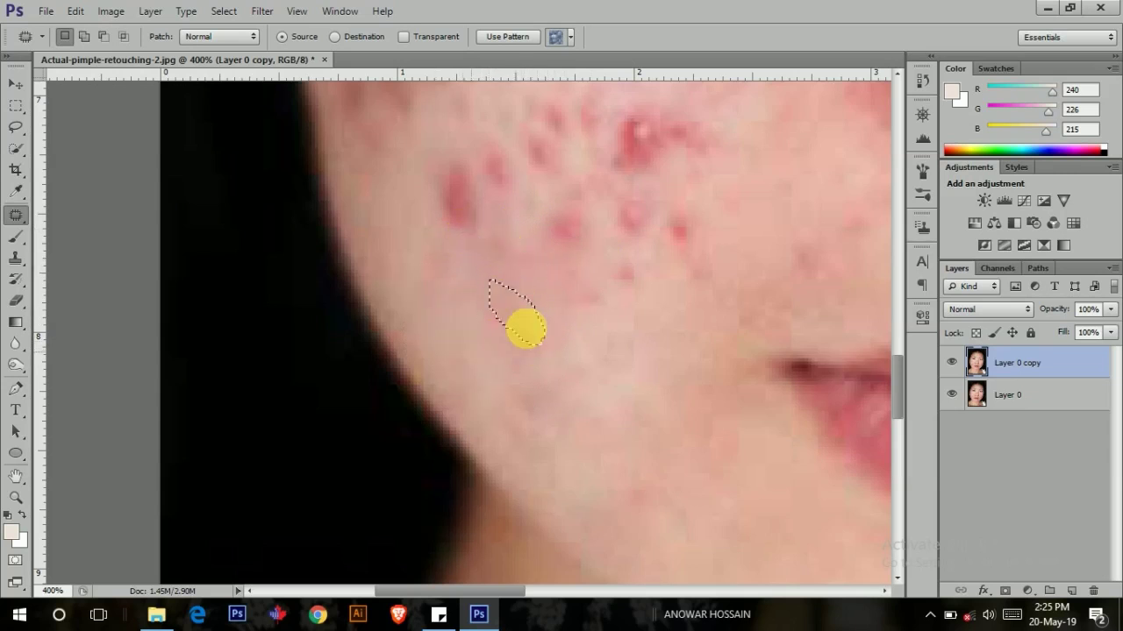
mouse_move(595, 336)
mouse_down()
mouse_move(603, 279)
mouse_move(438, 313)
mouse_up()
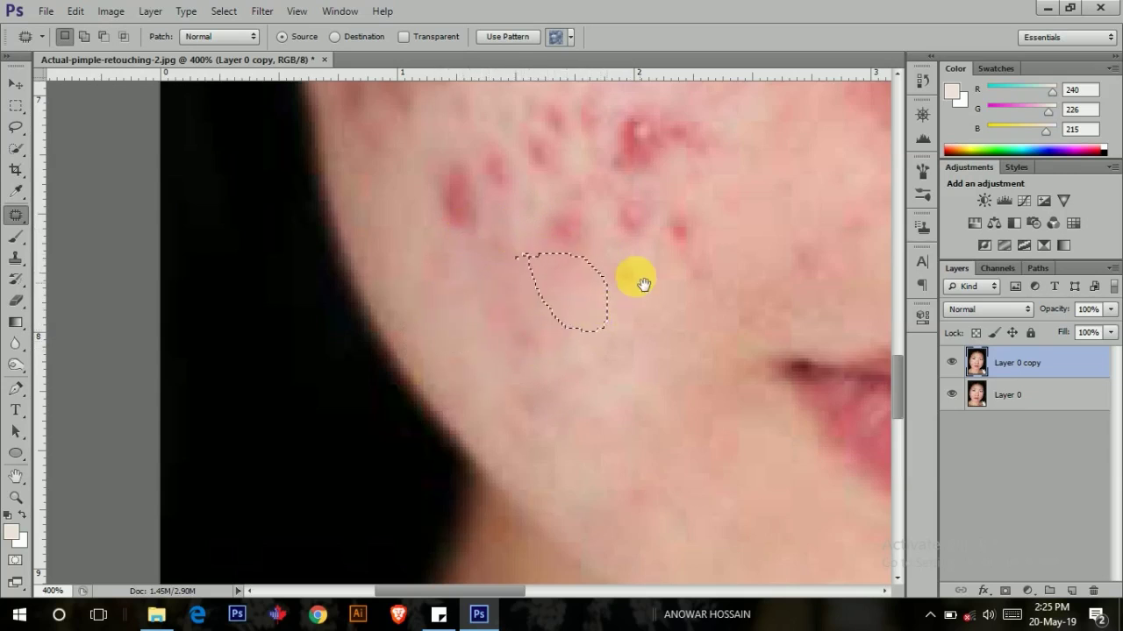
Patch the red pimple in the upper-cheek acne cluster with clear skin.
drag(617, 238, 596, 223)
drag(682, 195, 672, 249)
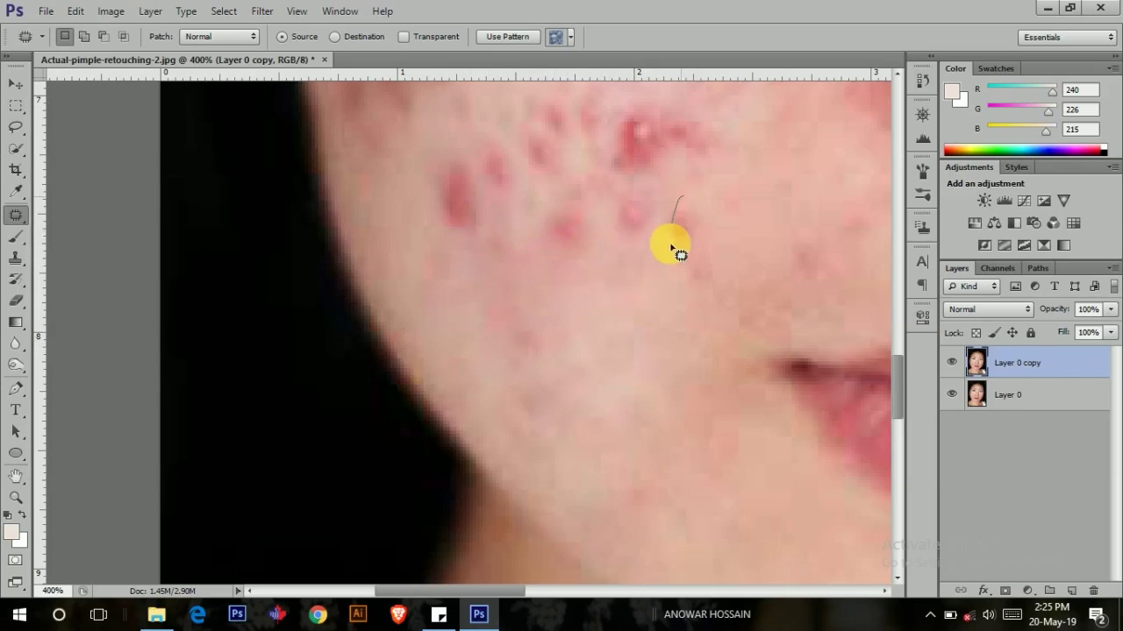
drag(634, 178, 639, 266)
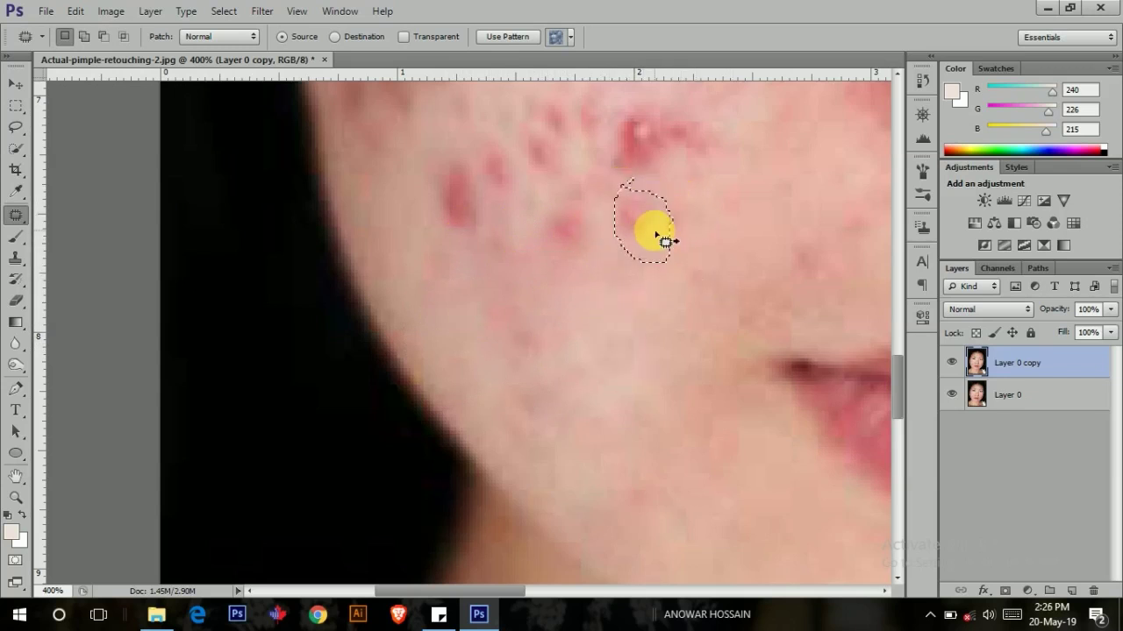
drag(651, 310, 652, 312)
scroll(652, 312, up, 4)
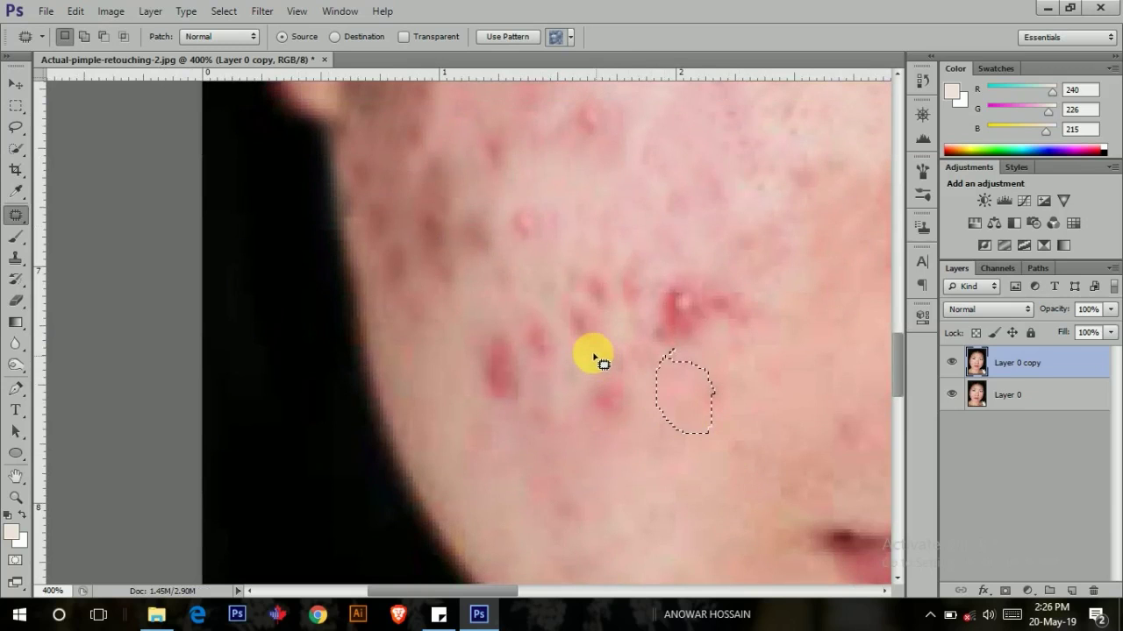
Patch the selected pimple and spots lower on the left cheek with clean skin below-left.
drag(614, 344, 612, 337)
drag(629, 388, 688, 429)
mouse_move(543, 496)
mouse_down()
mouse_move(556, 526)
mouse_move(588, 508)
mouse_up()
drag(488, 322, 547, 440)
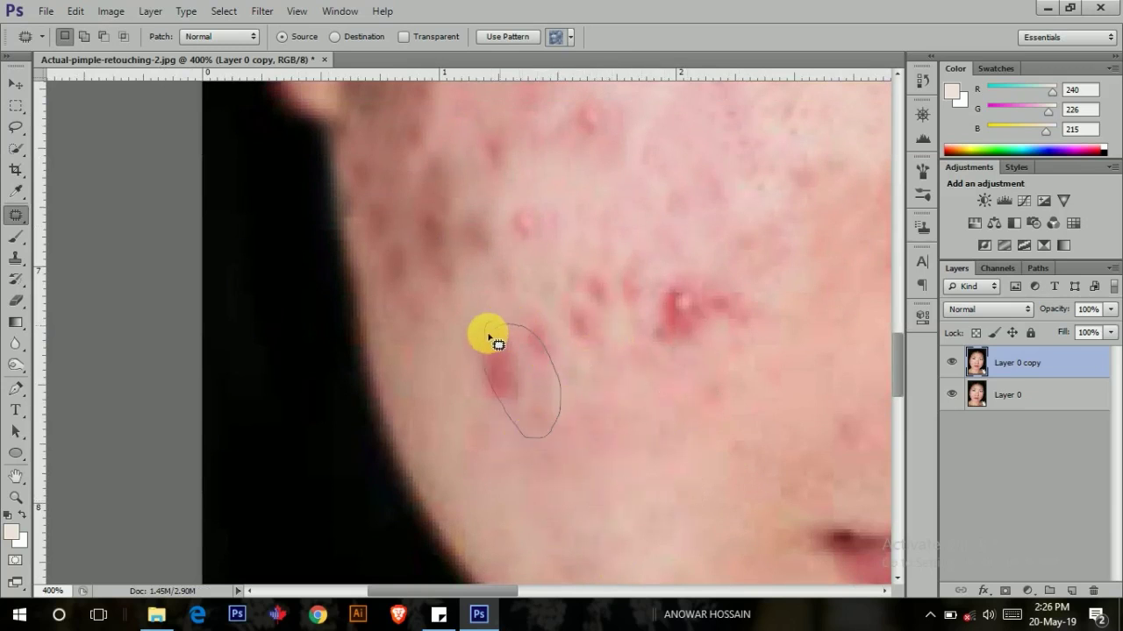
drag(489, 337, 489, 325)
drag(509, 363, 466, 450)
drag(451, 325, 536, 386)
Replace the large inflamed red pimple mid-cheek with clean skin from down-left.
drag(468, 406, 476, 446)
drag(546, 292, 522, 373)
mouse_move(602, 253)
mouse_down()
mouse_move(588, 376)
mouse_move(561, 311)
mouse_move(500, 361)
mouse_up()
mouse_move(682, 242)
mouse_down()
mouse_move(764, 301)
mouse_move(684, 243)
mouse_up()
drag(664, 296, 548, 372)
Patch the spots near the cheek edge and the oval blemish between cheek and mouth.
mouse_move(776, 364)
mouse_down()
mouse_move(760, 356)
mouse_move(752, 409)
mouse_up()
scroll(591, 430, right, 3)
drag(844, 323, 606, 255)
mouse_move(594, 301)
mouse_down()
mouse_move(514, 334)
mouse_move(561, 296)
mouse_up()
mouse_move(469, 326)
mouse_down()
mouse_move(451, 388)
mouse_move(393, 376)
mouse_up()
mouse_move(469, 189)
mouse_down()
mouse_move(629, 314)
mouse_move(676, 213)
mouse_move(571, 409)
mouse_up()
drag(617, 140, 527, 284)
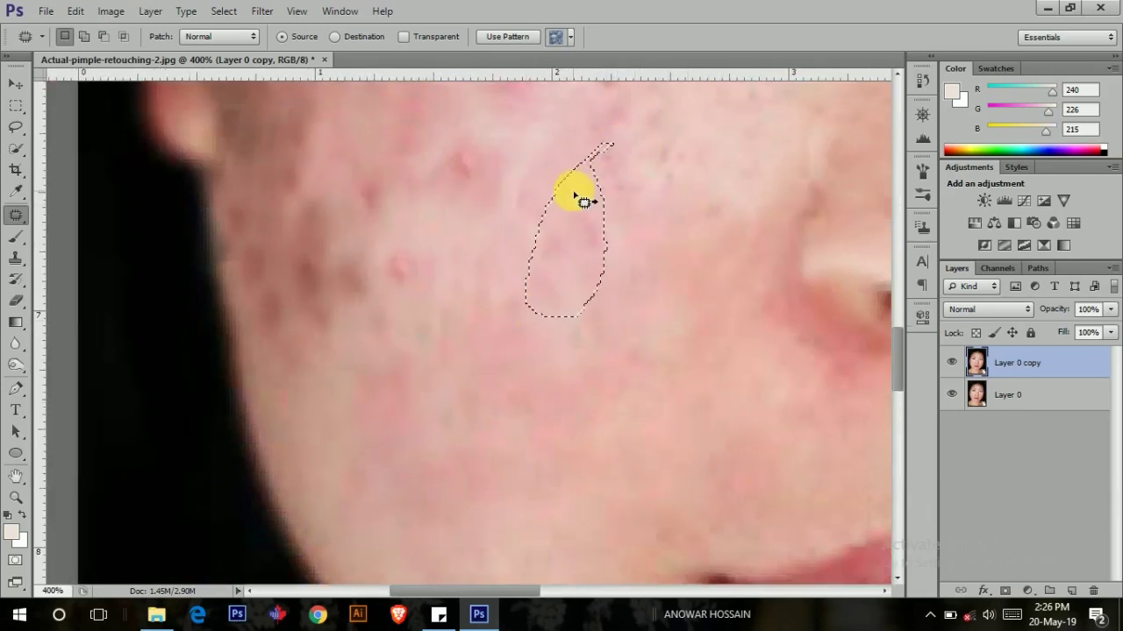
Patch a cheek blemish and the red pimple with clear skin beside them.
scroll(562, 258, up, 3)
scroll(561, 259, left, 2)
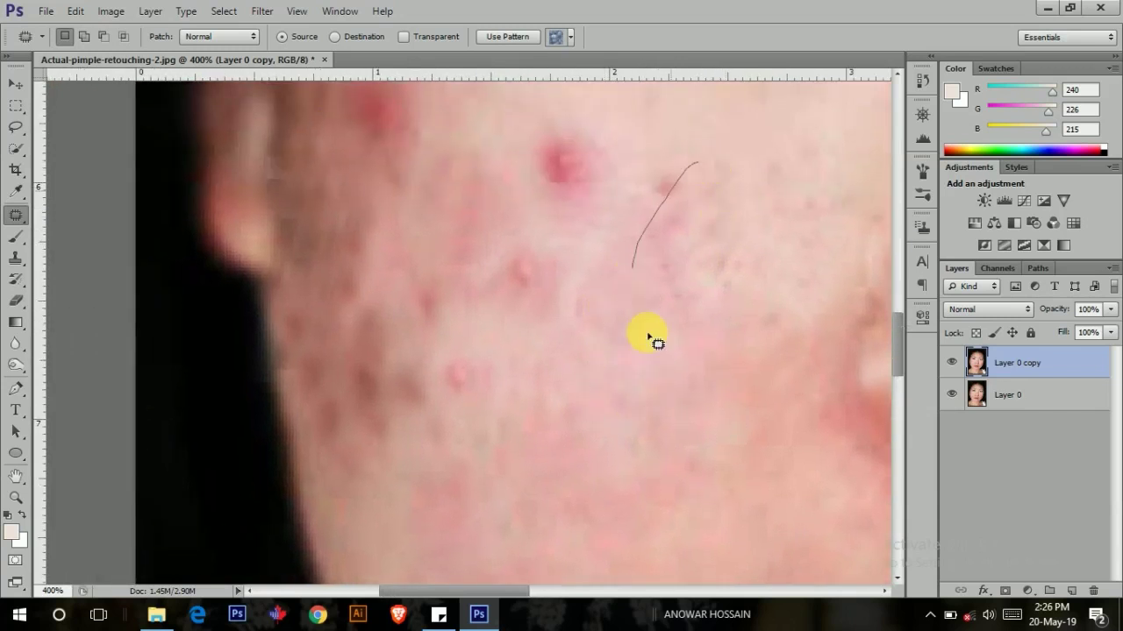
drag(665, 298, 585, 219)
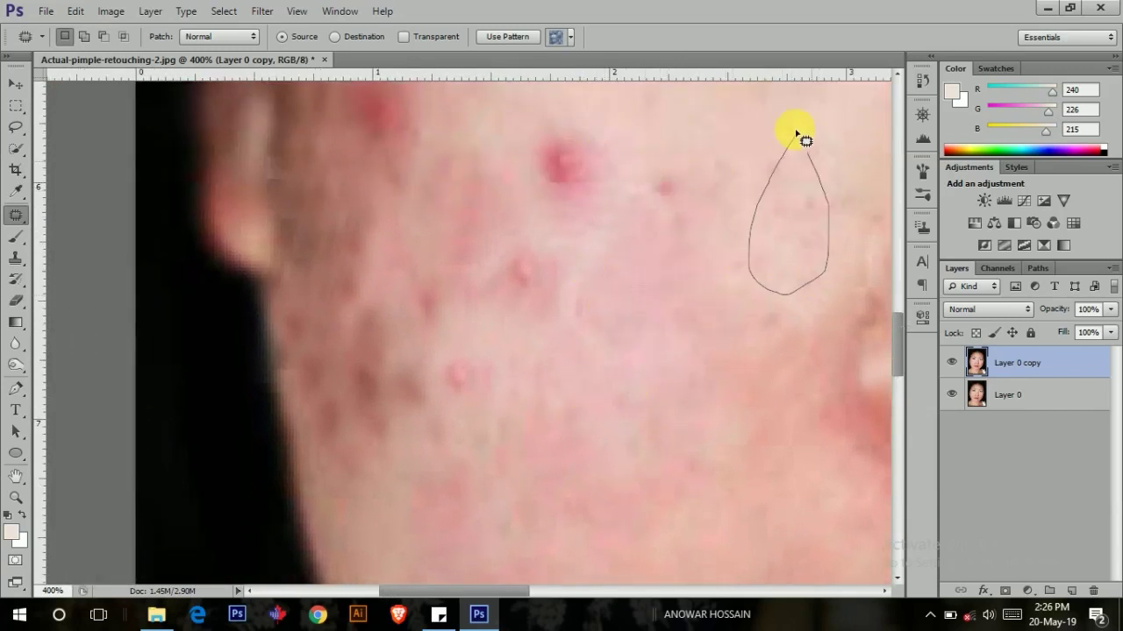
drag(798, 135, 803, 139)
drag(794, 145, 682, 325)
drag(689, 138, 674, 224)
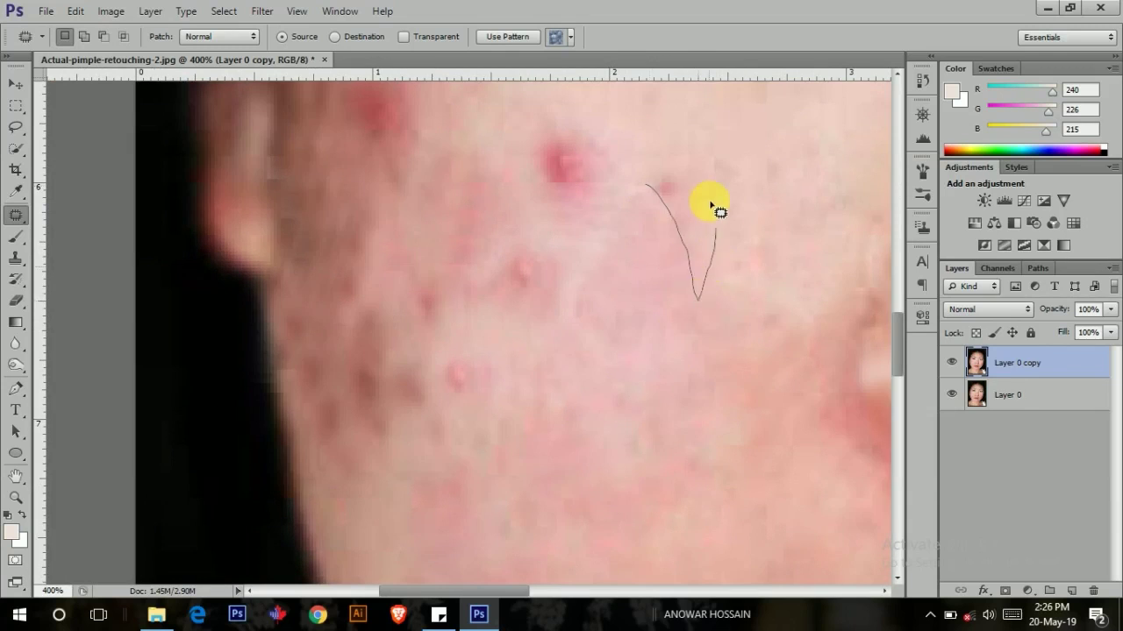
mouse_move(792, 125)
mouse_down()
mouse_move(764, 167)
mouse_move(768, 145)
mouse_up()
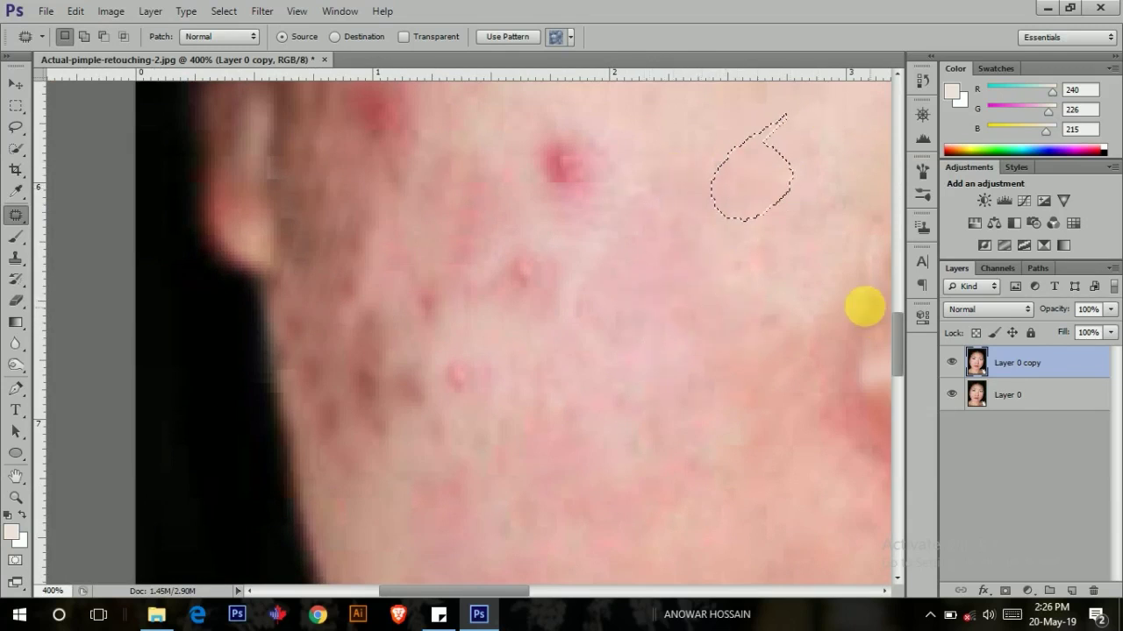
drag(865, 306, 657, 439)
drag(632, 342, 831, 253)
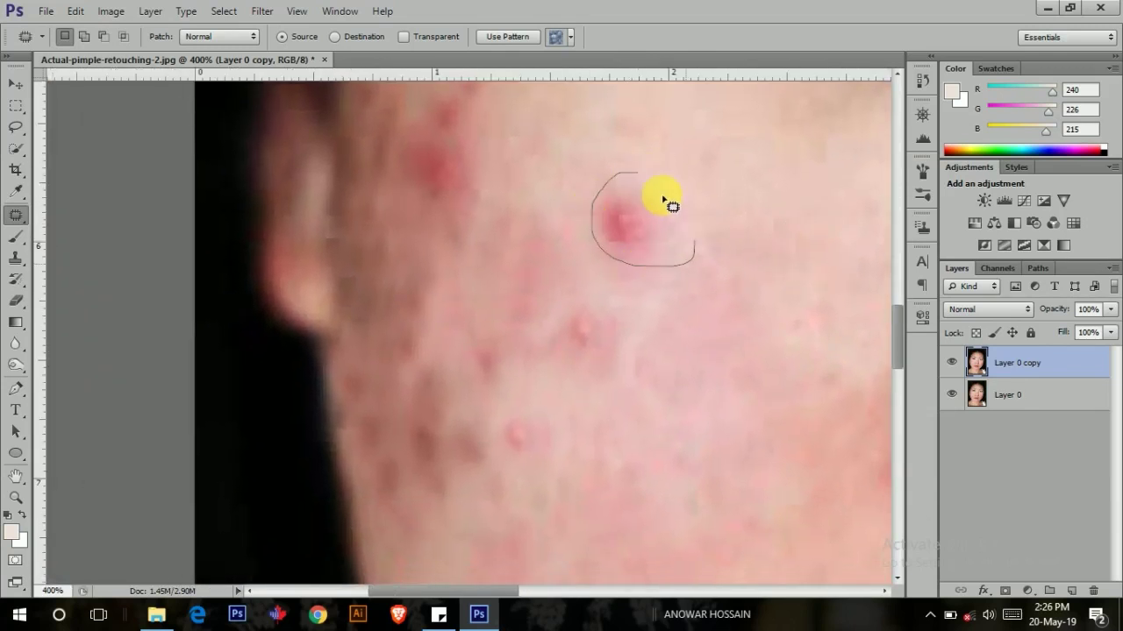
drag(664, 200, 633, 180)
drag(649, 219, 752, 220)
Patch the higher and lower cheek spots and two neighbouring blemishes, deselecting after each.
mouse_move(513, 187)
mouse_down()
mouse_move(602, 358)
mouse_move(632, 221)
mouse_up()
mouse_move(681, 263)
mouse_down()
mouse_move(809, 368)
mouse_move(837, 354)
mouse_up()
mouse_move(605, 302)
mouse_down()
mouse_move(602, 321)
mouse_move(777, 319)
mouse_up()
mouse_move(602, 209)
mouse_down()
mouse_move(568, 322)
mouse_move(571, 251)
mouse_move(757, 258)
mouse_up()
drag(646, 308, 742, 413)
mouse_move(646, 263)
mouse_down()
mouse_move(682, 377)
mouse_move(728, 408)
mouse_up()
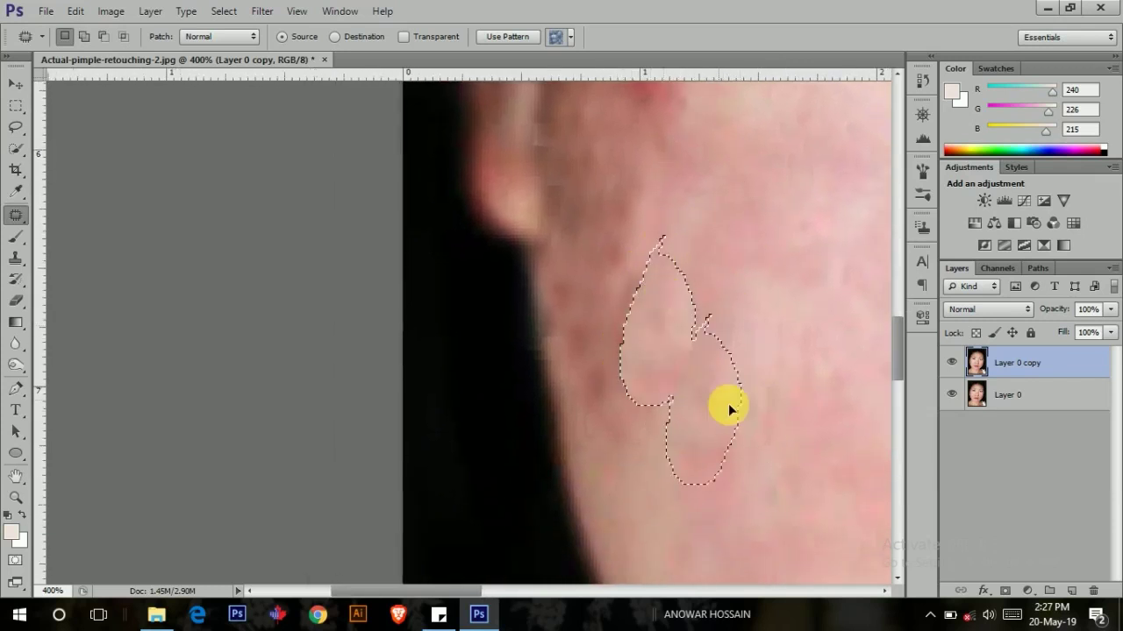
key(ctrl+d)
mouse_move(592, 247)
mouse_down()
mouse_move(649, 390)
mouse_move(654, 379)
mouse_up()
key(ctrl+d)
Cover the remaining cheek blemish and the spots lower on the jaw with adjacent skin.
drag(658, 321, 614, 298)
drag(625, 351, 655, 497)
scroll(639, 319, up, 1)
key(ctrl+d)
drag(599, 303, 574, 409)
mouse_move(611, 362)
mouse_down()
mouse_move(732, 421)
mouse_move(752, 464)
mouse_move(784, 477)
mouse_up()
key(ctrl+d)
key(ctrl+d)
mouse_move(698, 427)
mouse_down()
mouse_move(755, 589)
mouse_move(699, 429)
mouse_up()
drag(730, 455, 809, 443)
Patch the teardrop-shaped blemish and the spot beside it with skin to the left.
drag(656, 243, 654, 254)
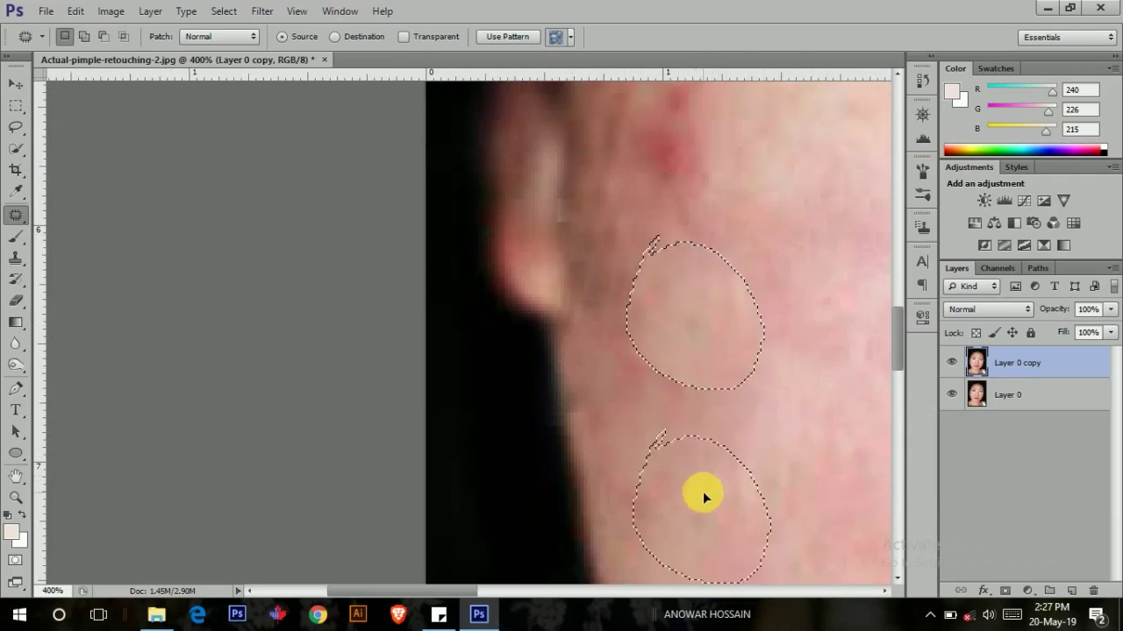
key(ctrl+d)
drag(747, 187, 827, 363)
key(ctrl+d)
mouse_move(807, 165)
mouse_down()
mouse_move(864, 349)
mouse_move(807, 167)
mouse_up()
drag(838, 263, 693, 346)
key(ctrl+d)
scroll(696, 345, up, 1)
scroll(684, 211, up, 2)
Patch the oval blemish, the leaf-shaped area and an oval spot further left.
drag(686, 190, 706, 181)
mouse_move(727, 263)
mouse_down()
mouse_move(815, 351)
mouse_move(734, 388)
mouse_up()
drag(609, 235, 612, 237)
drag(675, 282, 784, 313)
key(ctrl+d)
mouse_move(570, 359)
mouse_down()
mouse_move(605, 499)
mouse_move(614, 388)
mouse_up()
drag(697, 325, 757, 231)
key(ctrl+d)
Patch the round spot and the next spot near the ear with skin up and right.
mouse_move(625, 242)
mouse_down()
mouse_move(657, 258)
mouse_move(714, 238)
mouse_up()
drag(640, 206, 629, 333)
drag(641, 242, 692, 150)
drag(792, 418, 603, 342)
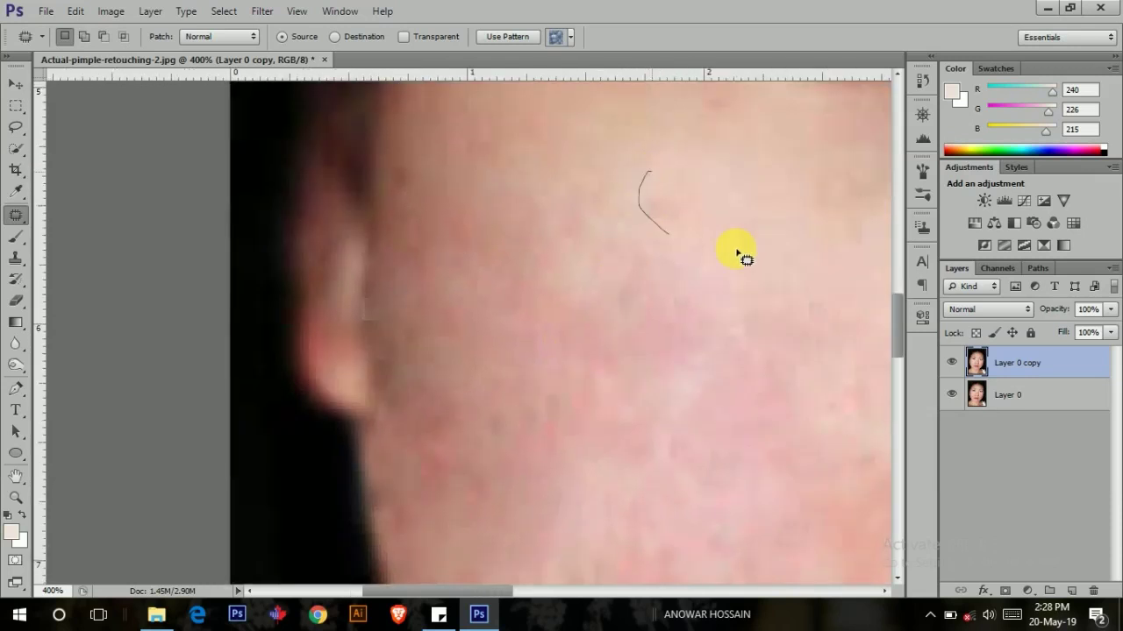
Patch the last cheek spot and the area below the eye with nearby skin.
drag(695, 214, 571, 126)
scroll(571, 353, up, 2)
scroll(531, 339, right, 2)
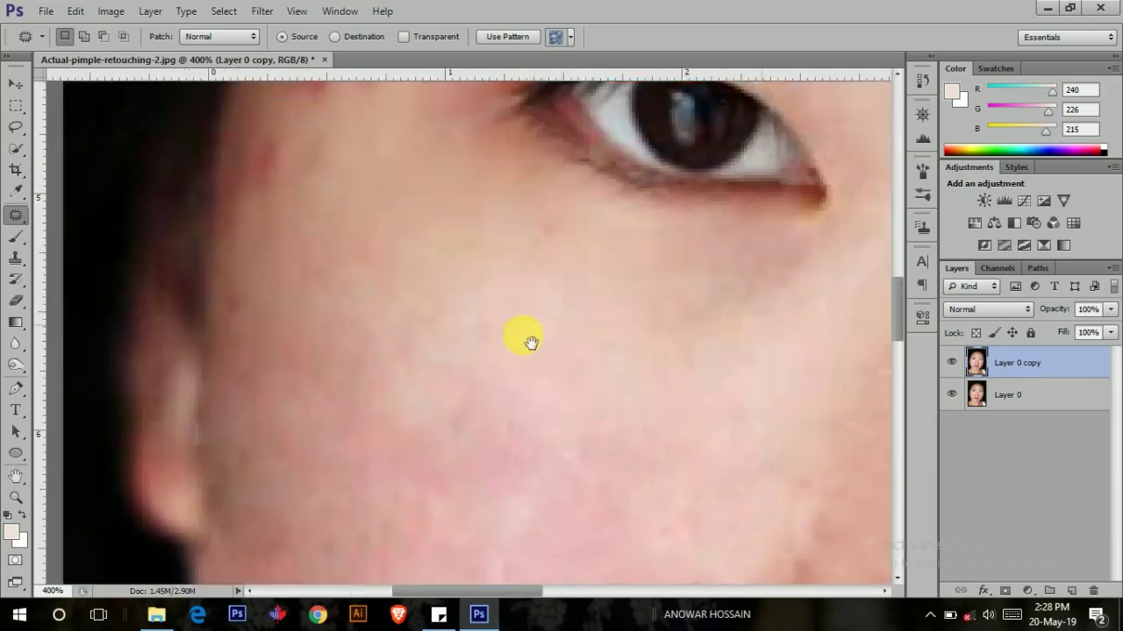
scroll(544, 274, right, 3)
drag(593, 261, 473, 272)
drag(556, 261, 426, 347)
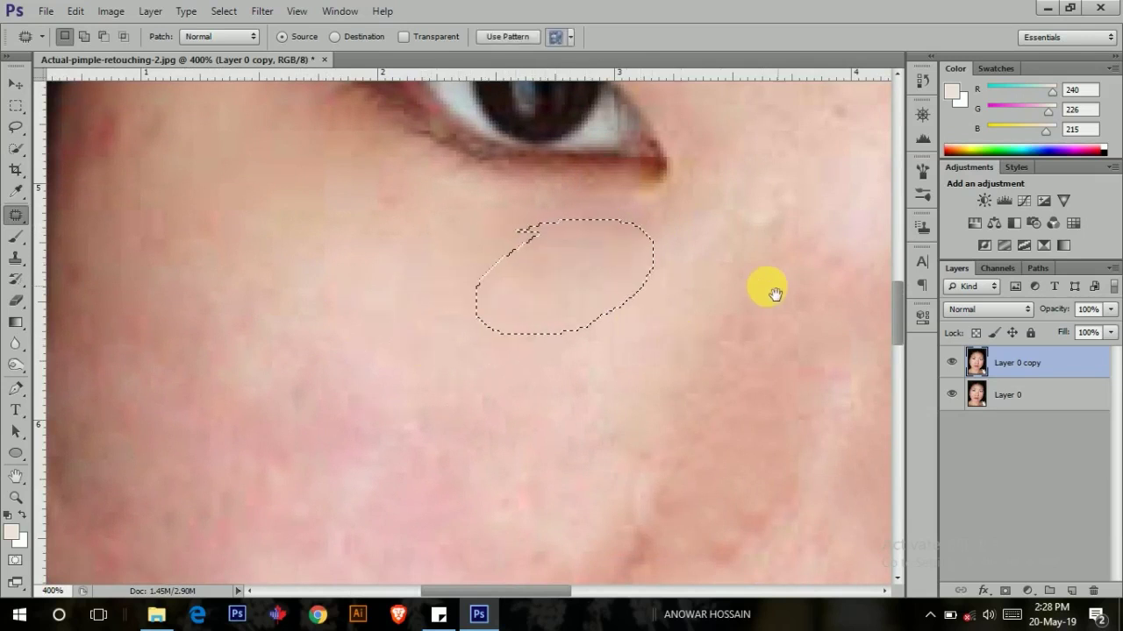
Patch further blemishes under the eye toward the eyebrow.
scroll(772, 293, up, 2)
scroll(702, 280, right, 3)
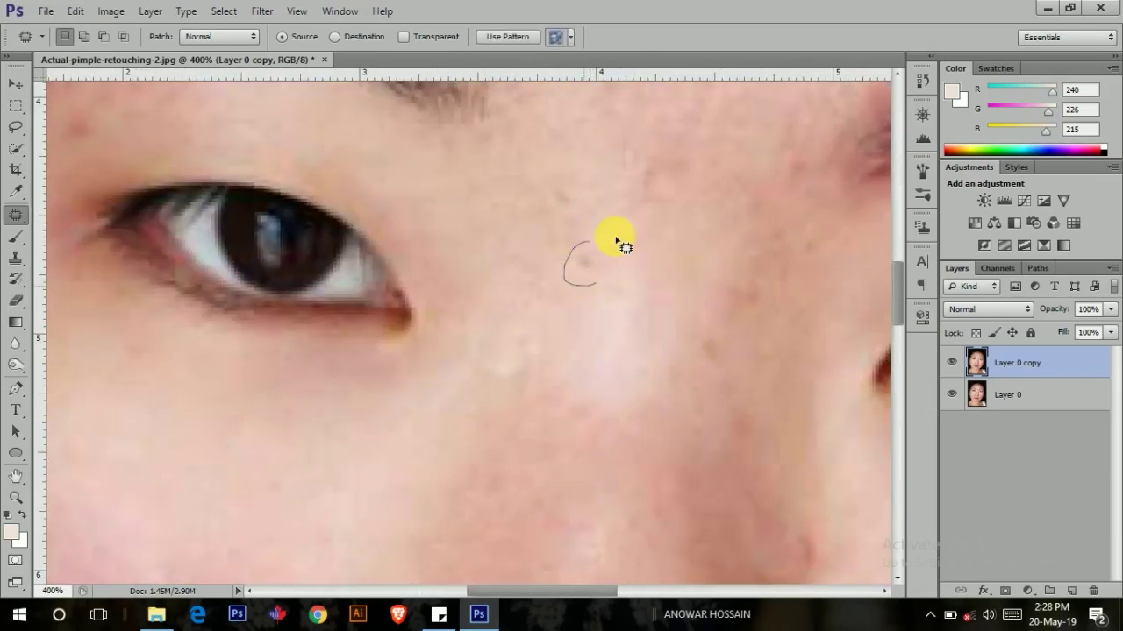
scroll(676, 313, up, 2)
scroll(677, 314, right, 3)
mouse_move(694, 288)
mouse_down()
mouse_move(608, 433)
mouse_move(699, 342)
mouse_up()
mouse_move(745, 374)
mouse_down()
mouse_move(664, 326)
mouse_move(697, 368)
mouse_up()
scroll(594, 459, up, 3)
scroll(593, 459, right, 1)
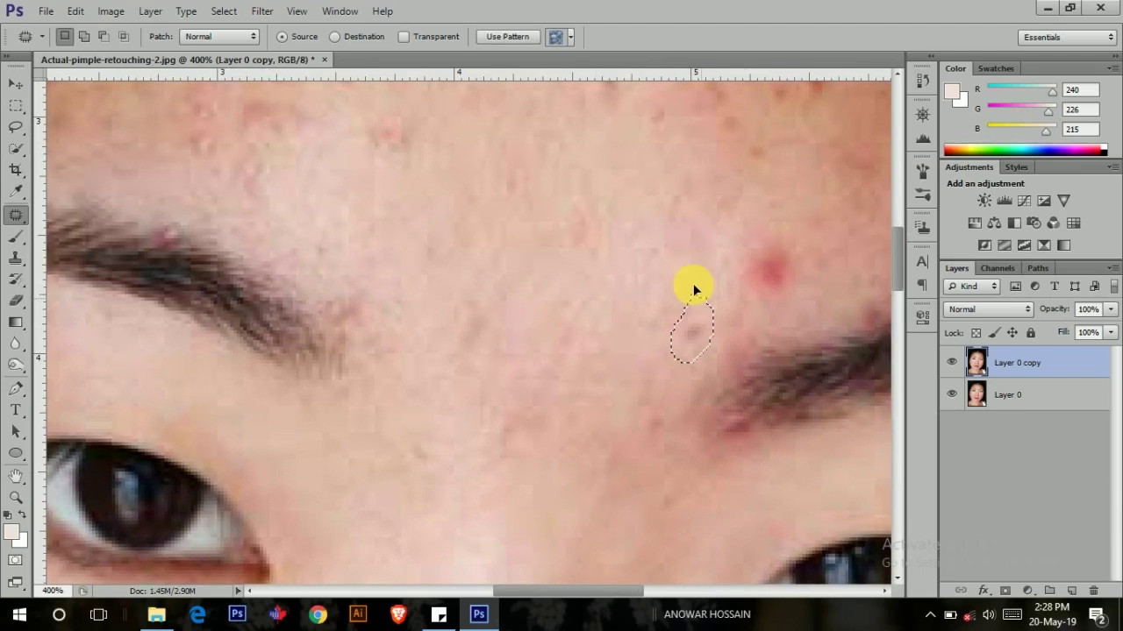
scroll(719, 263, up, 3)
drag(745, 321, 618, 359)
Patch the small spot near the eyebrow and a forehead pimple with skin below it.
mouse_move(641, 203)
mouse_down()
mouse_move(602, 318)
mouse_move(584, 218)
mouse_move(549, 201)
mouse_up()
drag(613, 138, 626, 253)
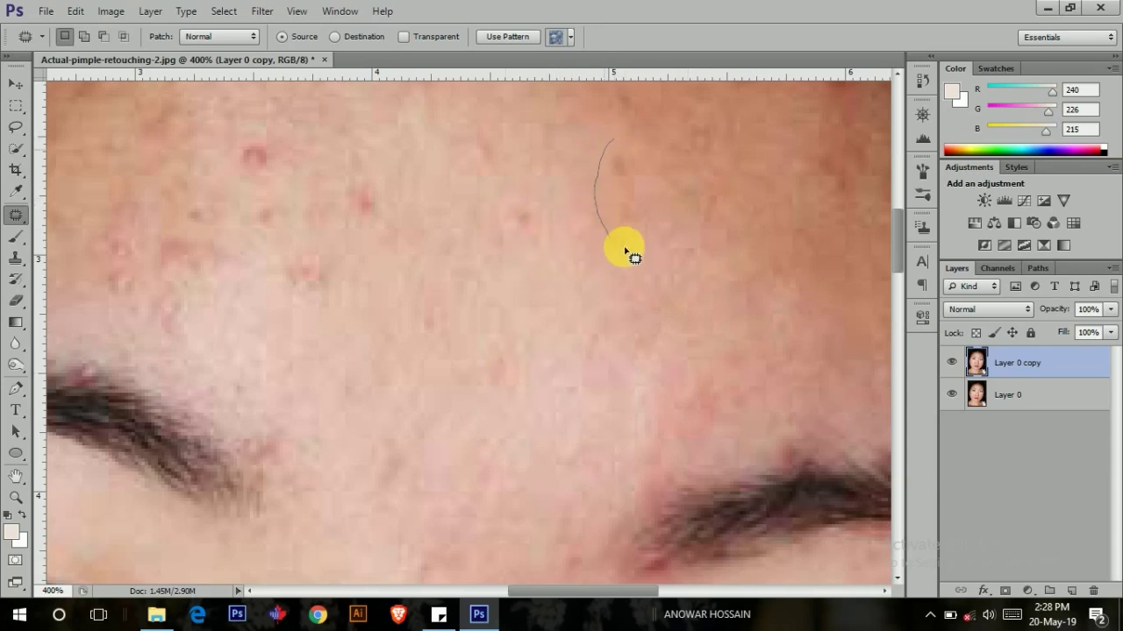
drag(597, 195, 605, 317)
scroll(501, 339, up, 2)
scroll(500, 339, right, 3)
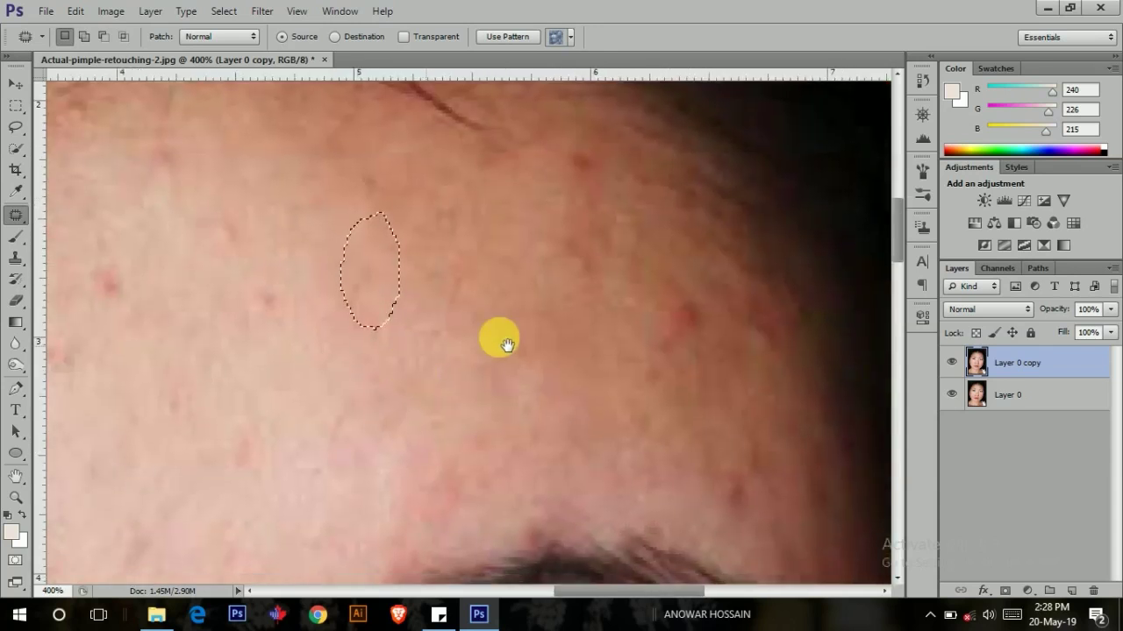
key(ctrl+d)
Patch the forehead blemishes on the right side using clean skin to the left.
mouse_move(579, 191)
mouse_down()
mouse_move(582, 228)
mouse_move(574, 193)
mouse_up()
drag(558, 242, 618, 282)
drag(523, 336, 550, 321)
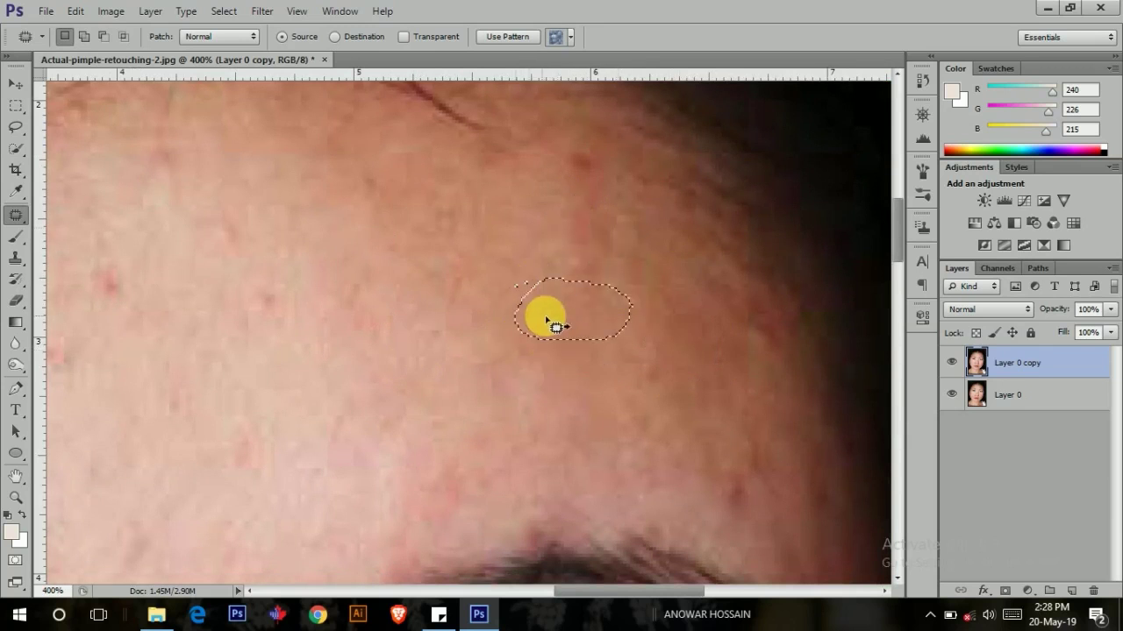
drag(706, 381, 700, 386)
drag(696, 438, 537, 438)
drag(638, 446, 735, 517)
mouse_move(656, 389)
mouse_down()
mouse_move(667, 386)
mouse_move(651, 359)
mouse_up()
Patch a second forehead blemish and one at the forehead's right side near the temple.
drag(667, 289, 632, 368)
drag(651, 263, 571, 276)
mouse_move(555, 163)
mouse_down()
mouse_move(546, 281)
mouse_move(666, 395)
mouse_up()
scroll(684, 386, left, 3)
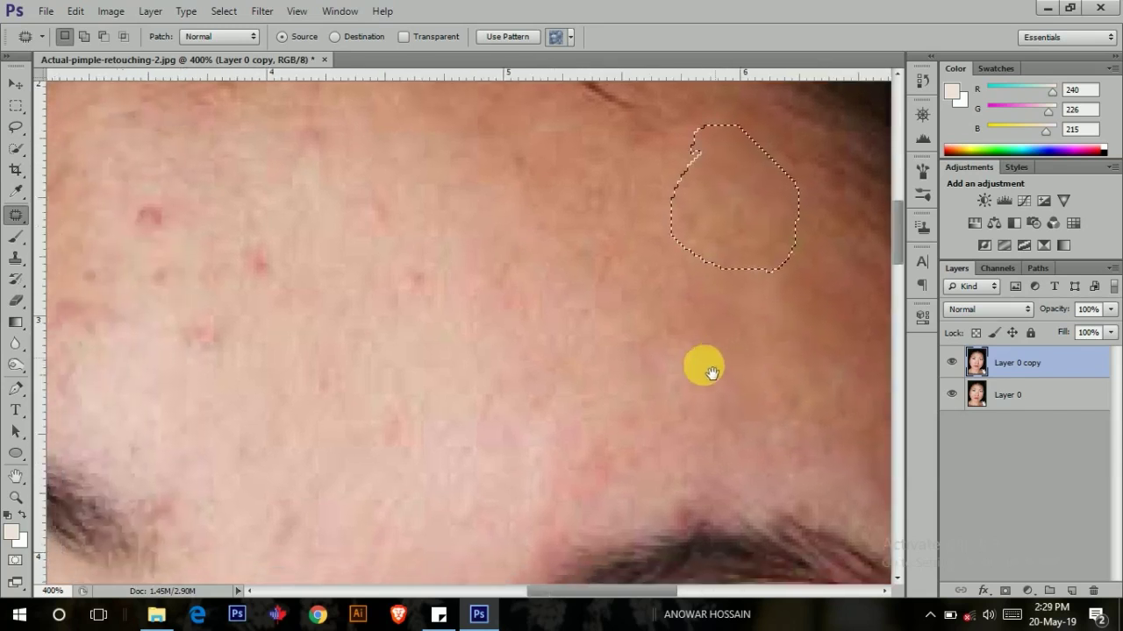
drag(512, 147, 627, 206)
drag(510, 155, 513, 148)
drag(529, 208, 733, 275)
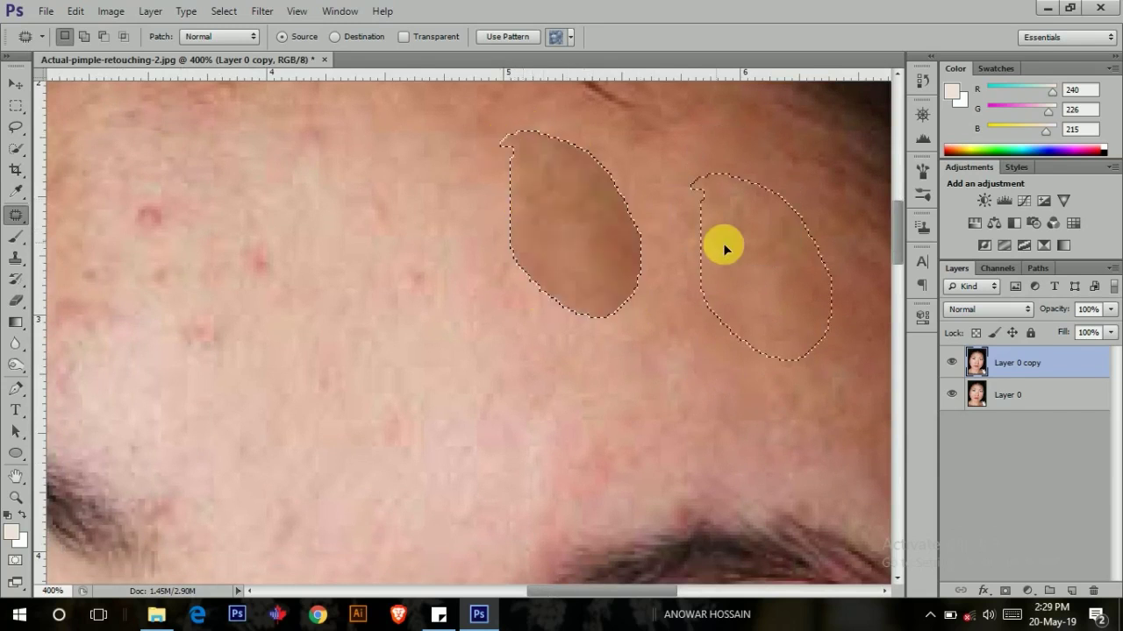
Patch a forehead spot with clean skin and outline the nearby pimples.
scroll(684, 386, left, 2)
mouse_move(526, 242)
mouse_down()
mouse_move(584, 233)
mouse_move(644, 333)
mouse_up()
drag(469, 180, 592, 254)
click(346, 232)
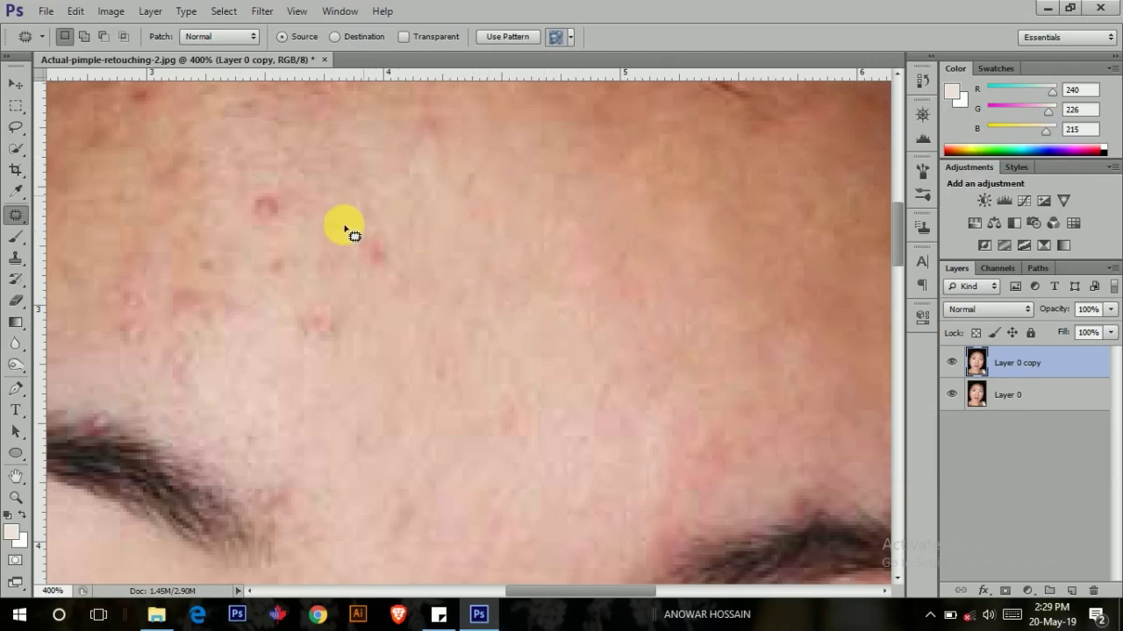
drag(427, 355, 465, 320)
drag(511, 447, 518, 373)
drag(321, 270, 317, 309)
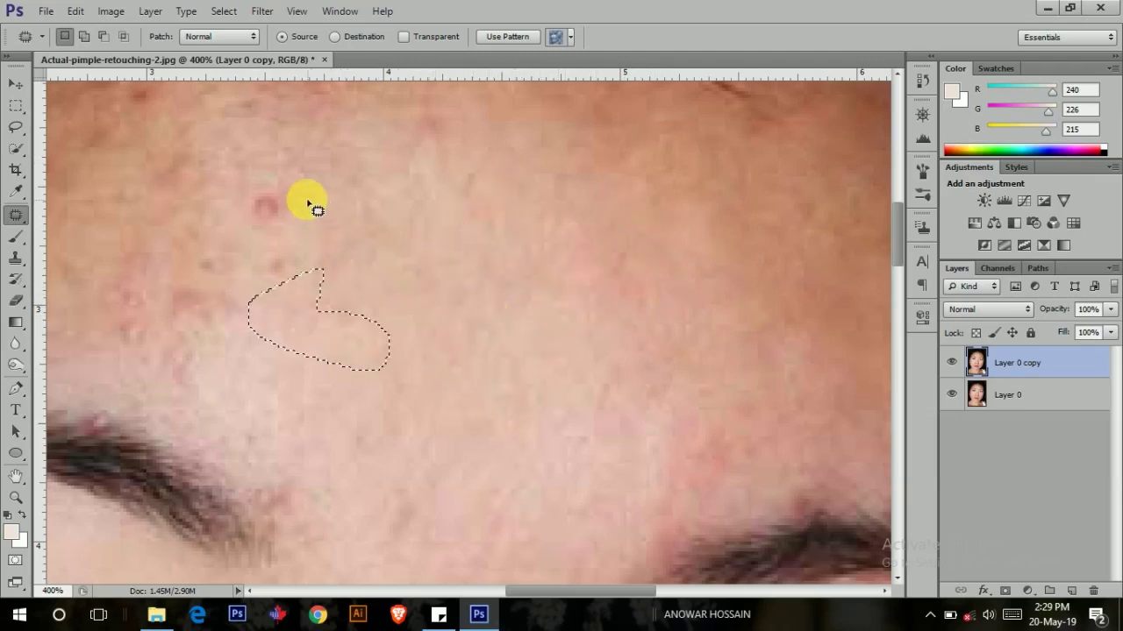
Patch the upper forehead spots, including an elongated area, with skin to the right.
drag(395, 234, 602, 346)
click(512, 203)
drag(540, 219, 551, 176)
drag(647, 213, 625, 214)
drag(457, 379, 593, 358)
mouse_move(484, 218)
mouse_down()
mouse_move(492, 197)
mouse_move(434, 209)
mouse_up()
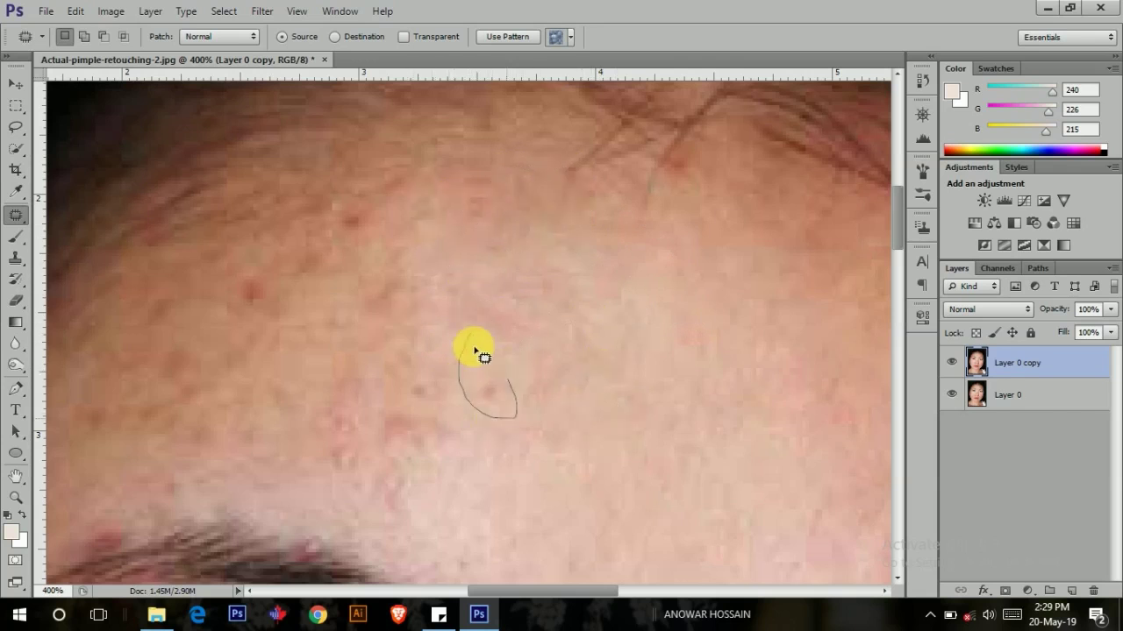
drag(397, 366, 391, 356)
drag(400, 430, 423, 474)
Patch two more forehead spots with skin down and to the right.
drag(377, 451, 426, 345)
drag(343, 284, 351, 279)
drag(351, 228, 521, 258)
mouse_move(413, 261)
mouse_down()
mouse_move(399, 343)
mouse_move(405, 263)
mouse_up()
drag(402, 303, 571, 335)
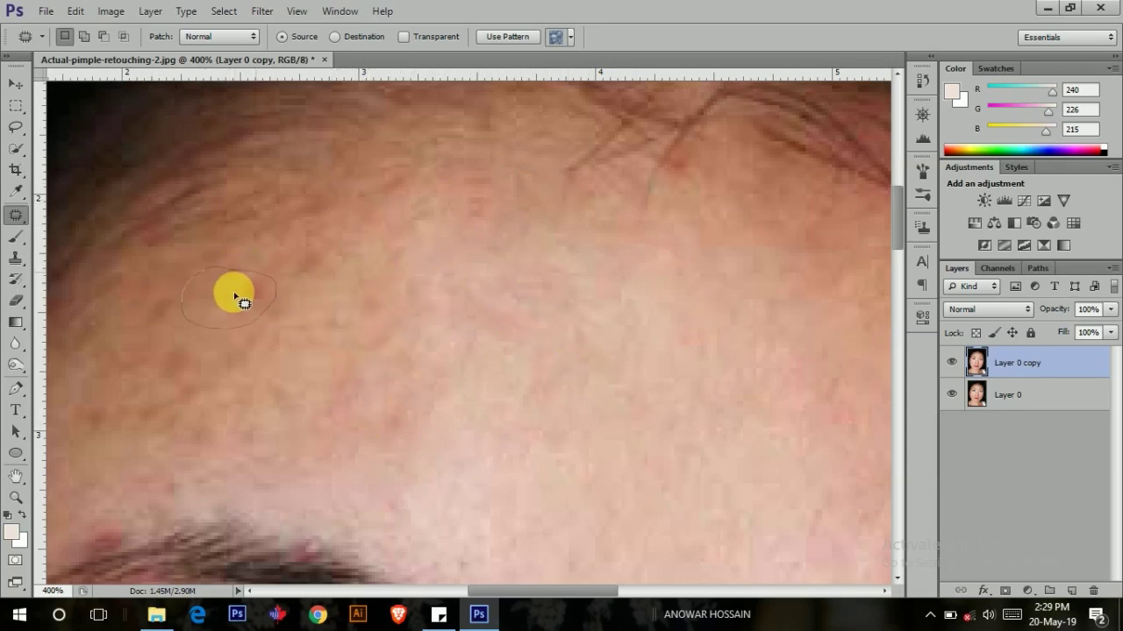
mouse_move(302, 250)
mouse_down()
mouse_move(318, 298)
mouse_move(550, 373)
mouse_up()
Patch the blemishes near the hairline with skin to the right.
drag(200, 362, 242, 401)
drag(342, 333, 344, 327)
drag(296, 263, 454, 268)
drag(365, 251, 358, 210)
drag(351, 303, 289, 254)
drag(307, 294, 451, 421)
Patch the final pimples on the left and near the hairline, then deselect.
drag(189, 443, 183, 376)
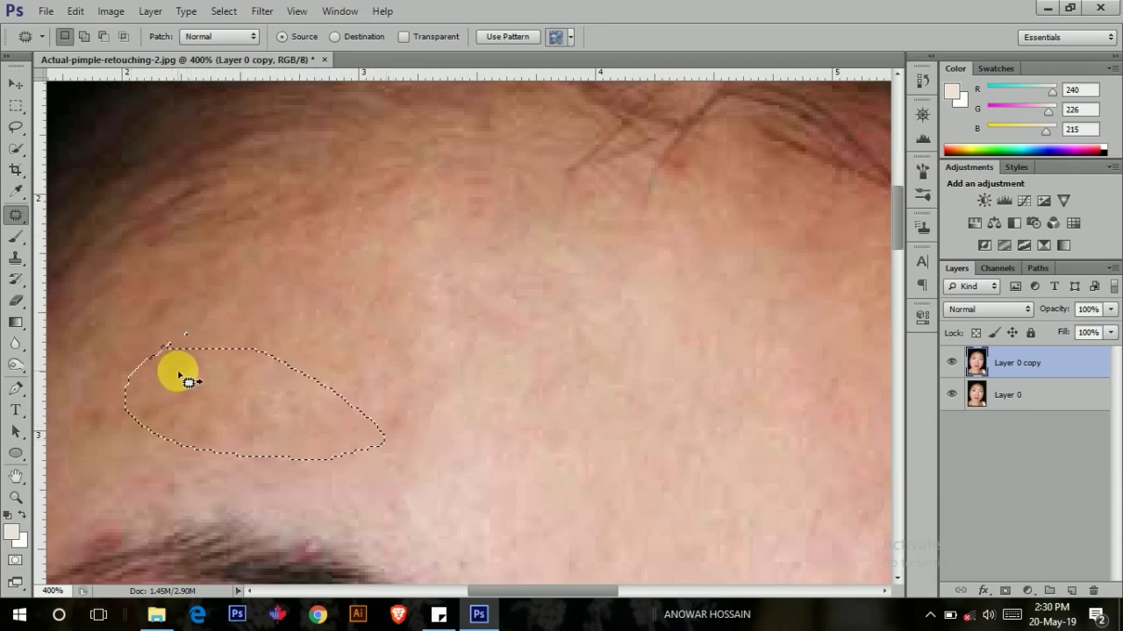
drag(449, 339, 661, 363)
drag(364, 339, 311, 388)
mouse_move(465, 325)
mouse_down()
mouse_move(524, 428)
mouse_move(439, 368)
mouse_up()
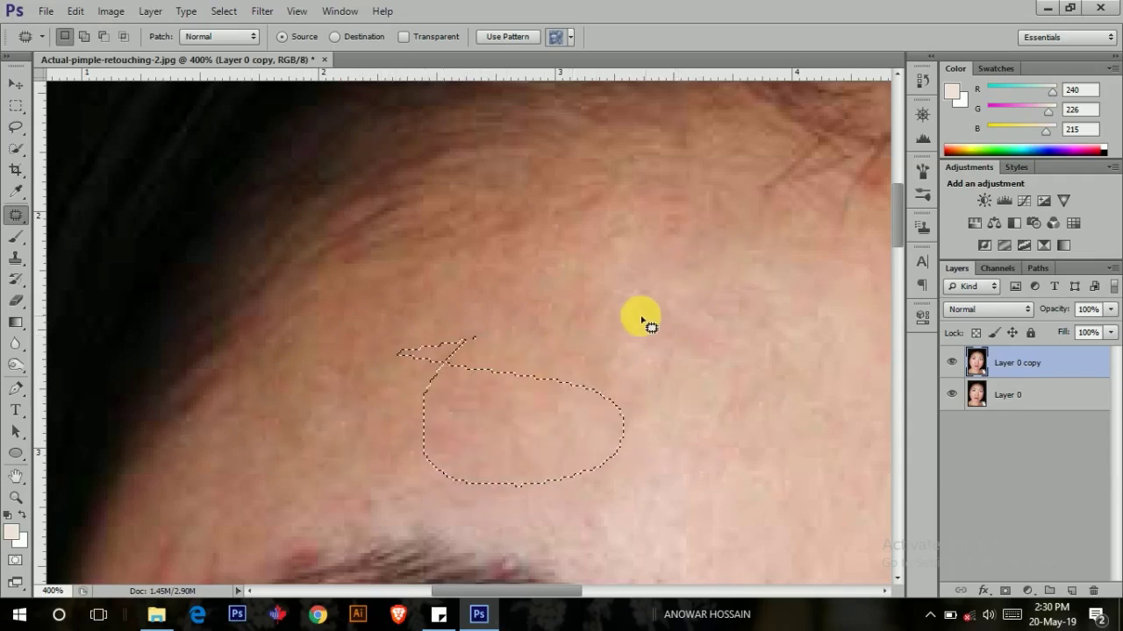
mouse_move(574, 335)
mouse_down()
mouse_move(541, 274)
mouse_move(727, 456)
mouse_up()
drag(626, 263, 702, 307)
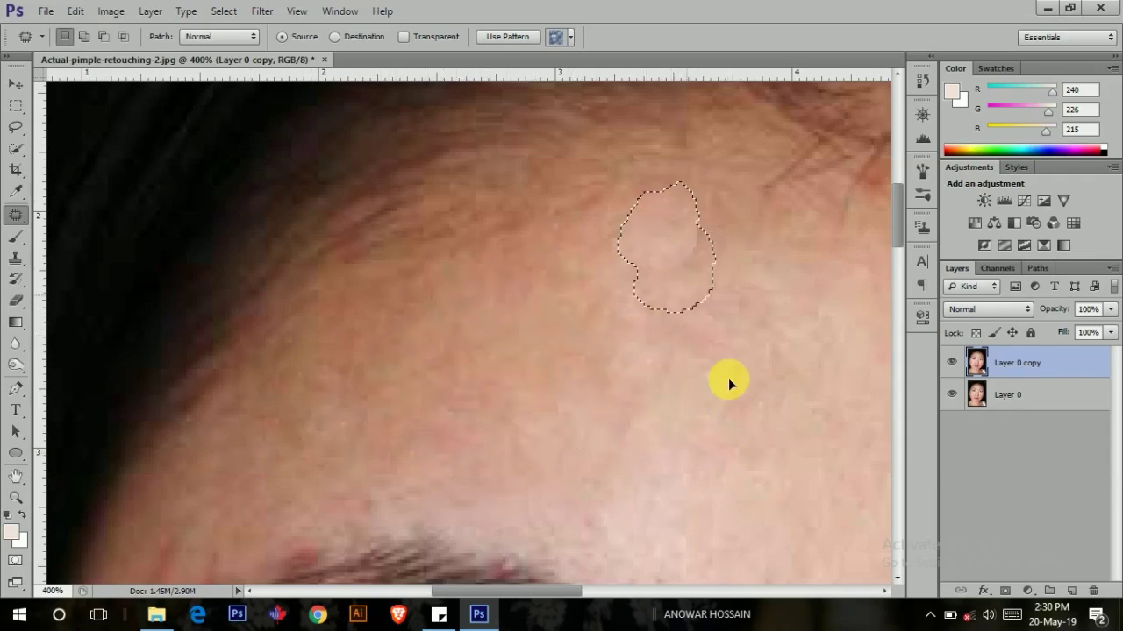
key(ctrl+d)
scroll(728, 378, down, 3)
Patch the pimple by the temple with skin from its right, then deselect.
scroll(659, 325, down, 3)
scroll(539, 321, left, 5)
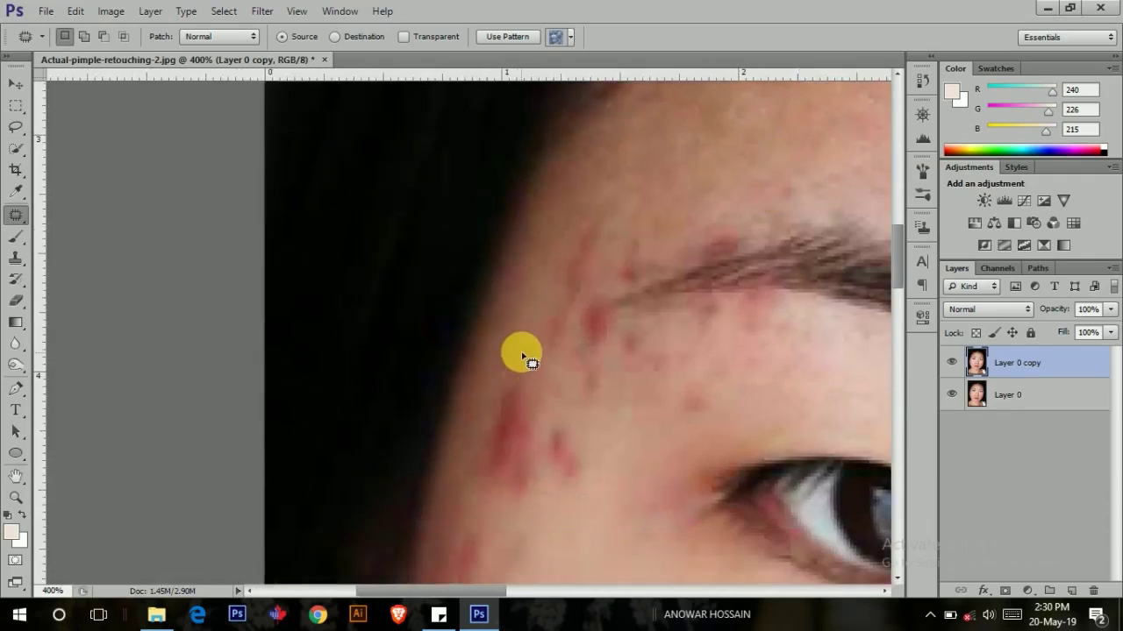
drag(507, 383, 504, 390)
drag(560, 438, 622, 446)
key(ctrl+d)
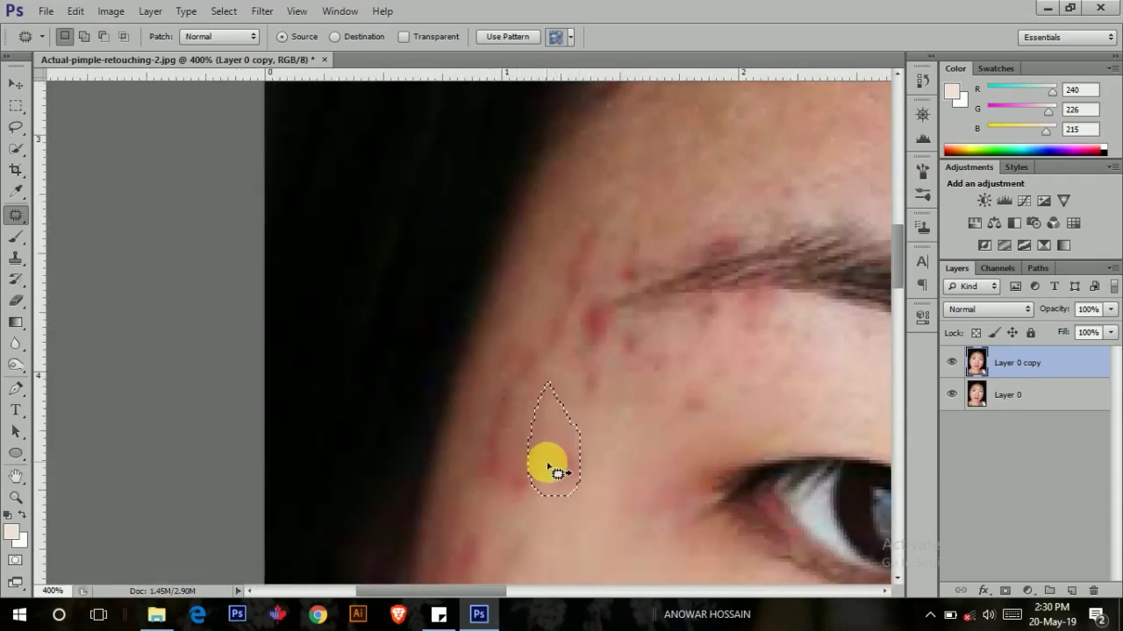
Patch blemishes near the temple and eyebrow with clean skin, then deselect.
drag(482, 399, 537, 522)
drag(478, 432, 480, 413)
drag(504, 438, 606, 443)
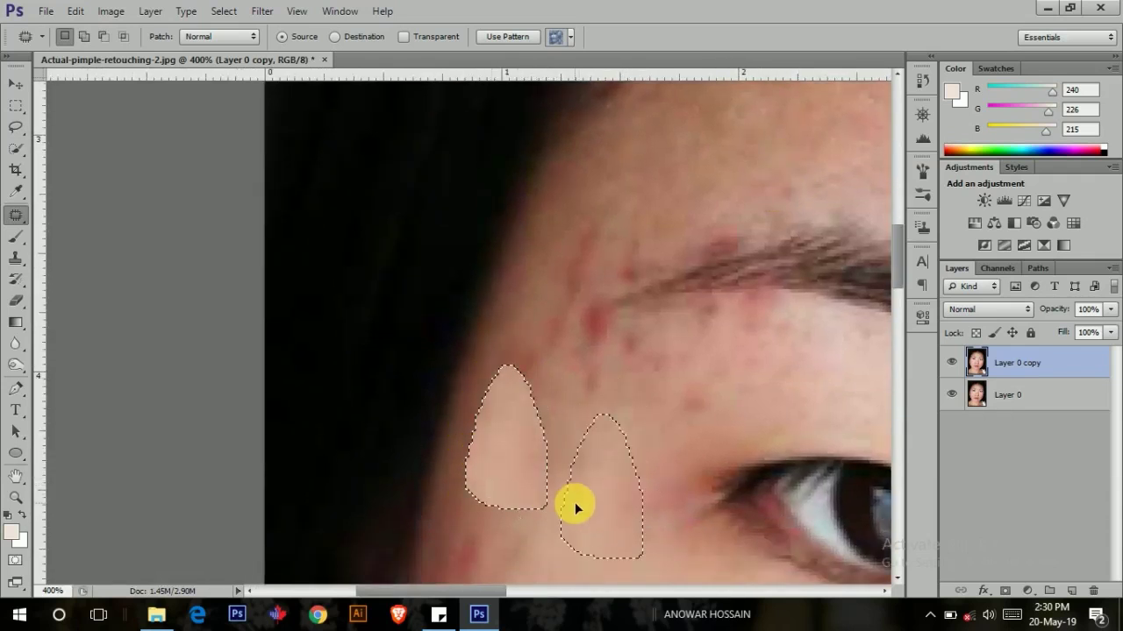
mouse_move(602, 294)
mouse_down()
mouse_move(614, 301)
mouse_move(568, 443)
mouse_move(621, 369)
mouse_up()
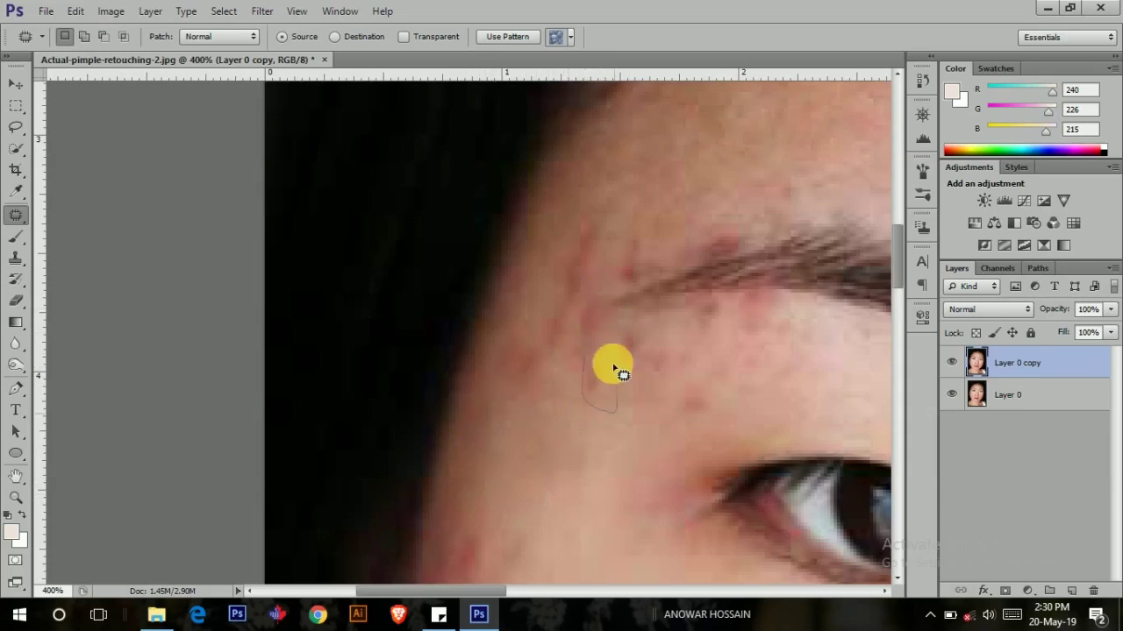
drag(706, 317, 649, 435)
drag(681, 337, 682, 338)
drag(732, 340, 539, 432)
key(ctrl+d)
Patch the small eyebrow blemish and the temple blemish with nearby skin.
drag(601, 365, 605, 360)
drag(624, 337, 641, 426)
drag(592, 194, 529, 329)
drag(594, 290, 600, 210)
drag(571, 258, 621, 415)
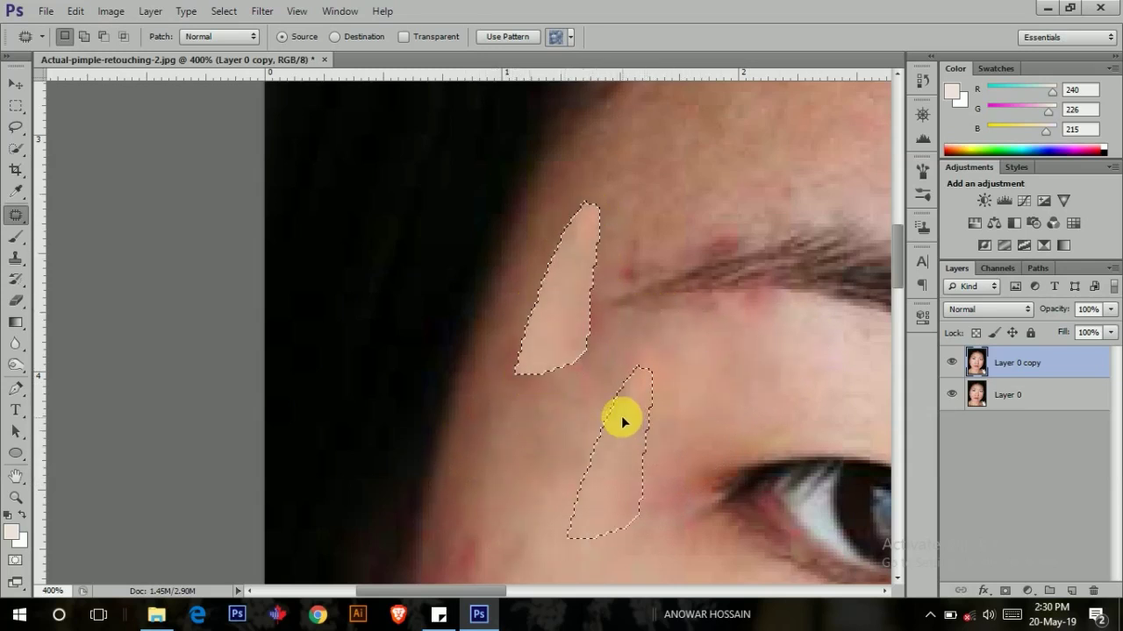
Patch the spots above the eyebrow and the remaining temple spots.
drag(653, 282, 667, 267)
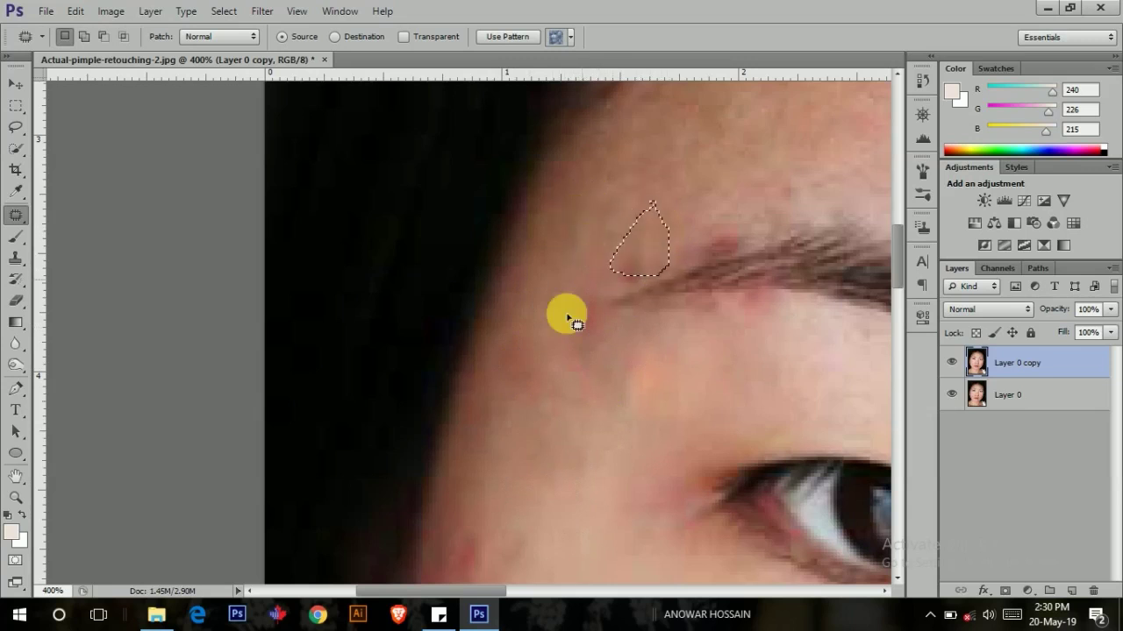
drag(619, 230, 615, 251)
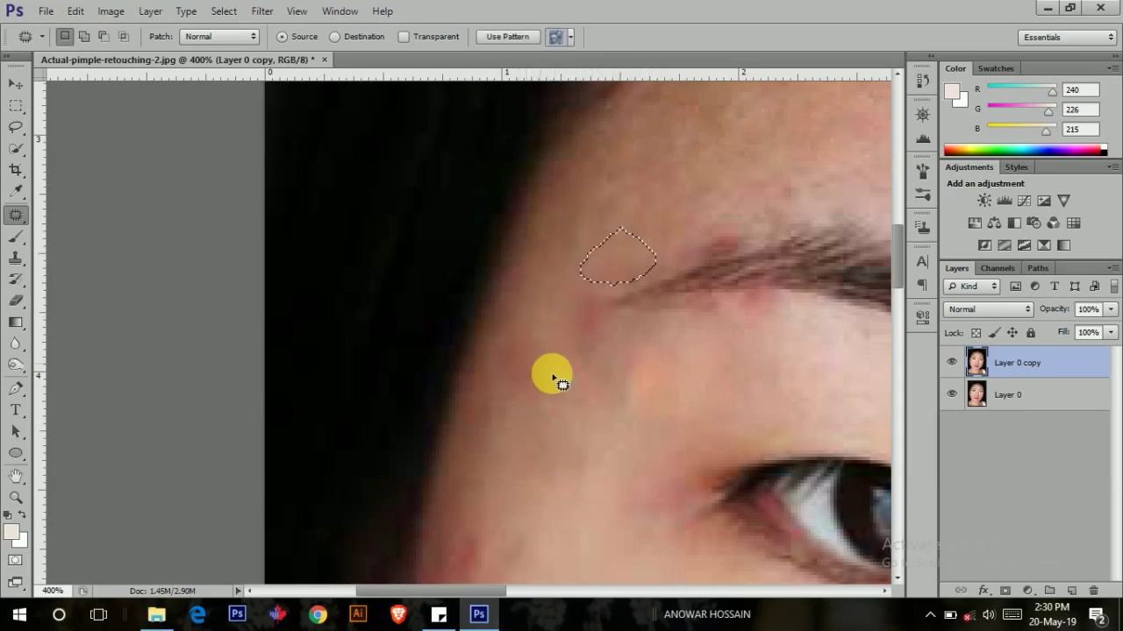
drag(485, 358, 491, 351)
drag(509, 351, 621, 406)
scroll(603, 278, down, 5)
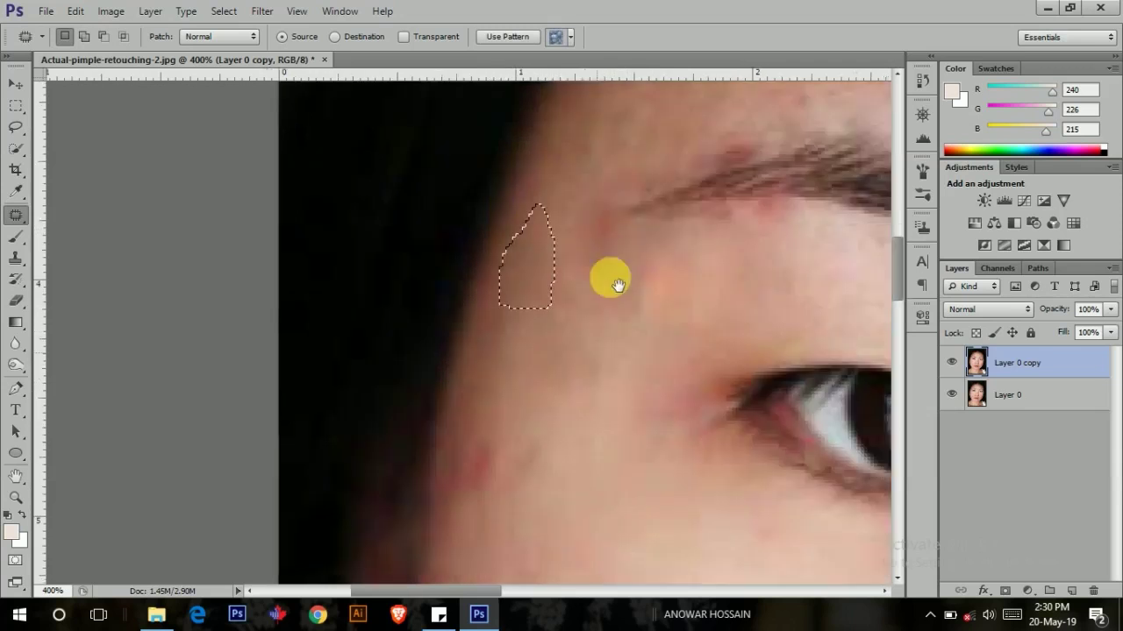
drag(520, 301, 491, 279)
drag(518, 338, 609, 458)
Patch a spot on the outer cheek below the eye and deselect.
scroll(594, 342, down, 5)
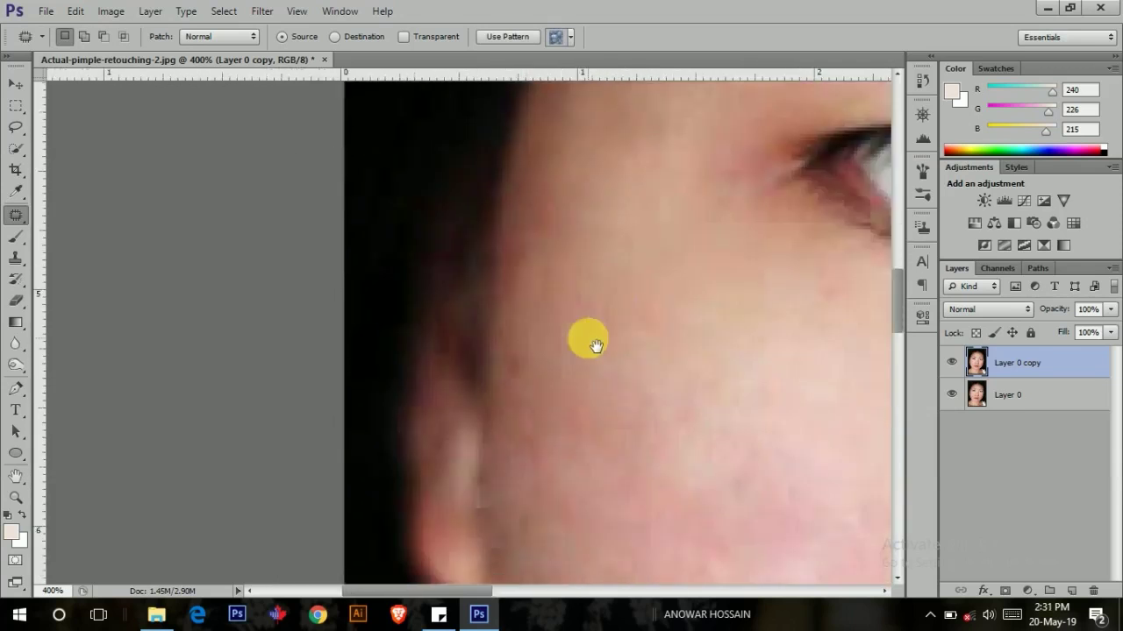
scroll(594, 343, left, 2)
mouse_move(645, 326)
mouse_down()
mouse_move(614, 321)
mouse_move(684, 403)
mouse_up()
key(ctrl+d)
Patch the cheek spot beside the ear and zoom out to the whole portrait.
scroll(579, 353, down, 5)
scroll(548, 314, right, 3)
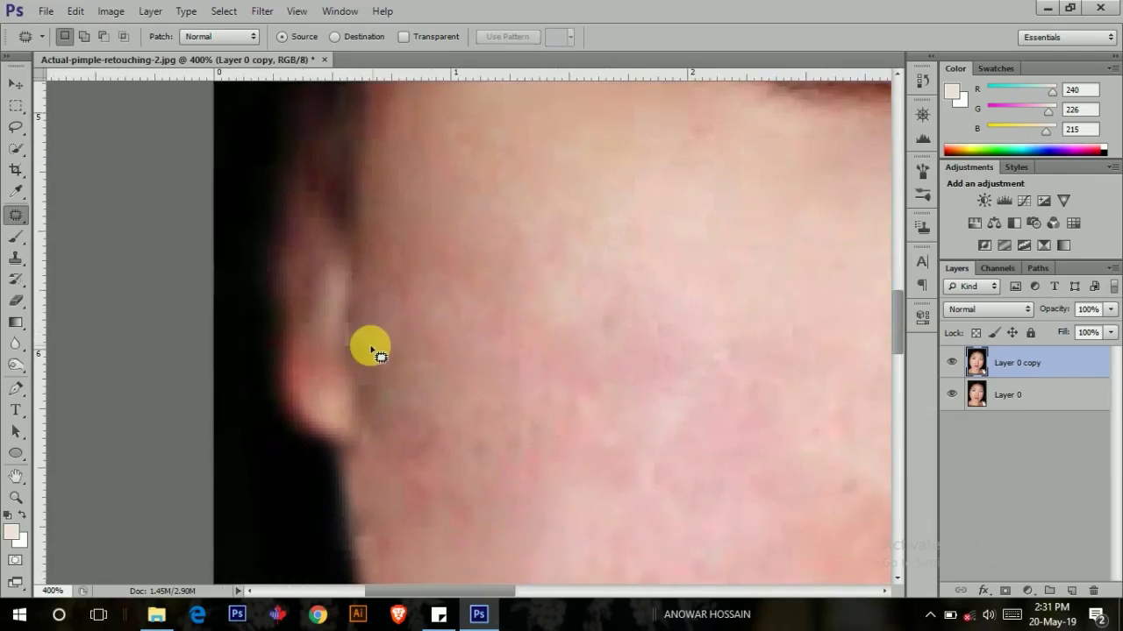
drag(386, 370, 364, 353)
drag(385, 393, 428, 342)
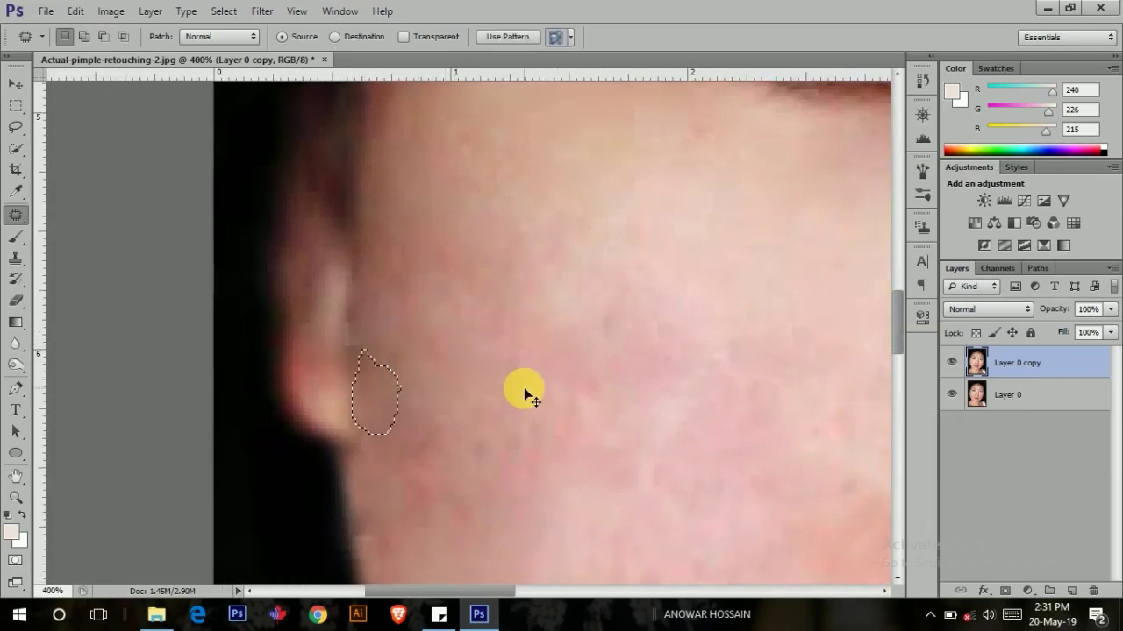
key(ctrl+minus)
key(ctrl+minus)
key(ctrl+minus)
key(ctrl+minus)
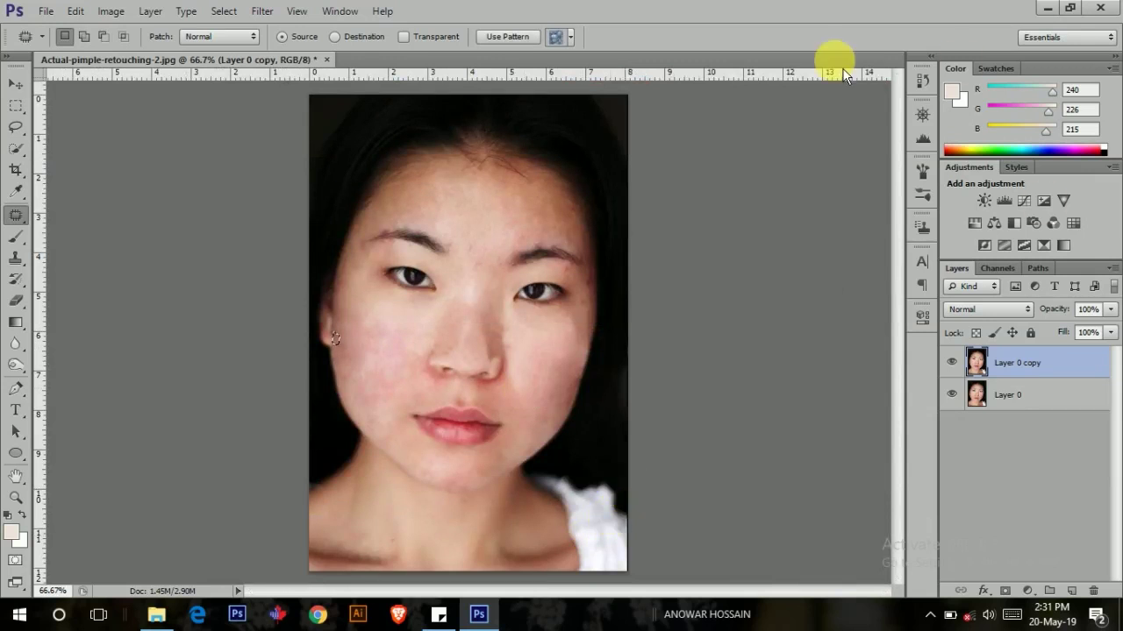
Add a Solid Color fill layer in neutral grey (#8f8d8b).
click(15, 85)
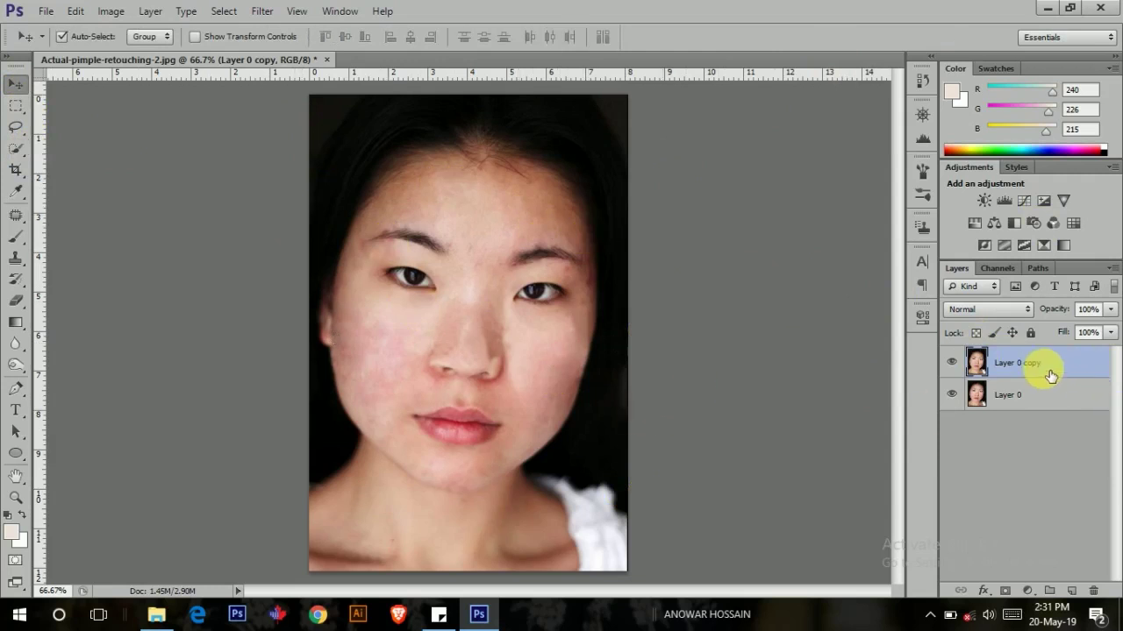
click(1026, 599)
click(1016, 243)
drag(644, 204, 645, 250)
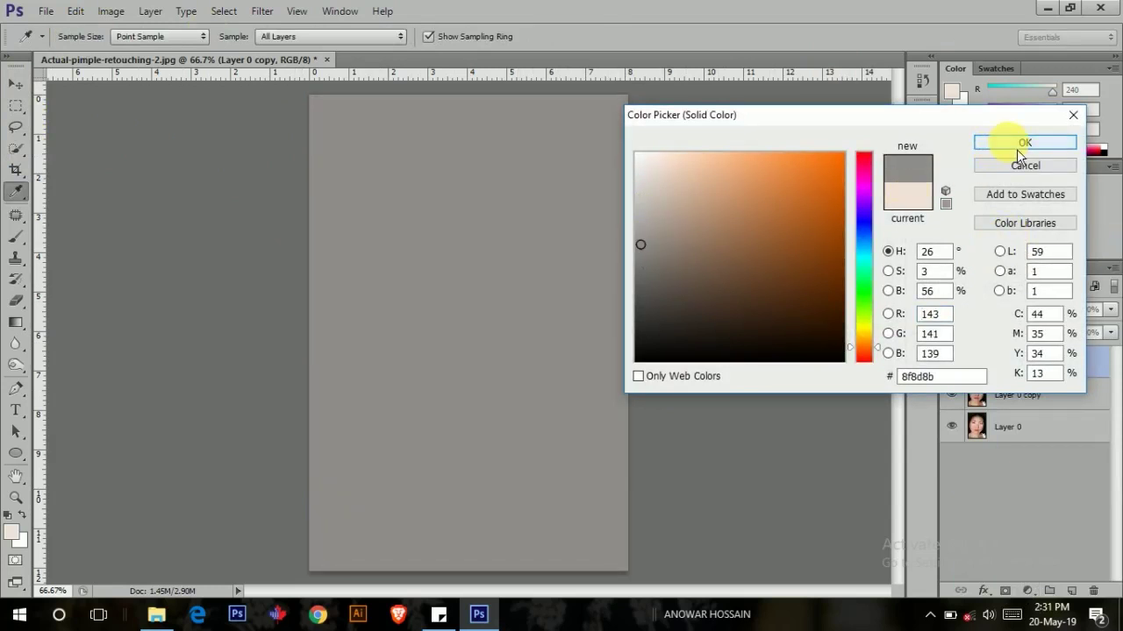
click(1016, 149)
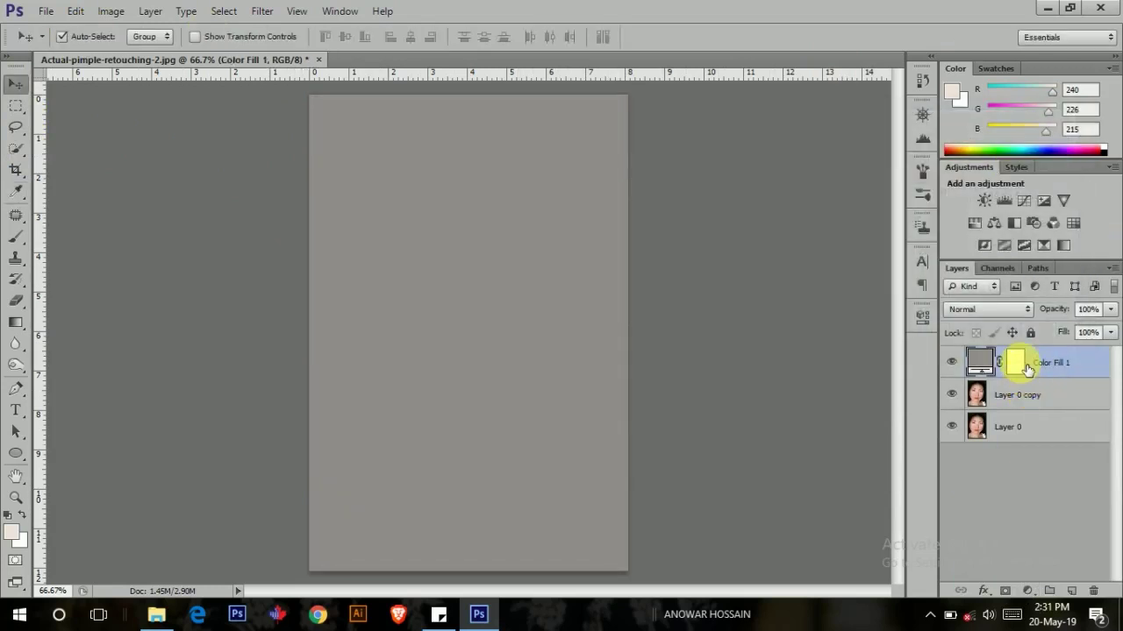
Preview blend modes for the grey fill, including Difference, Linear Light and Soft Light.
key(ctrl+i)
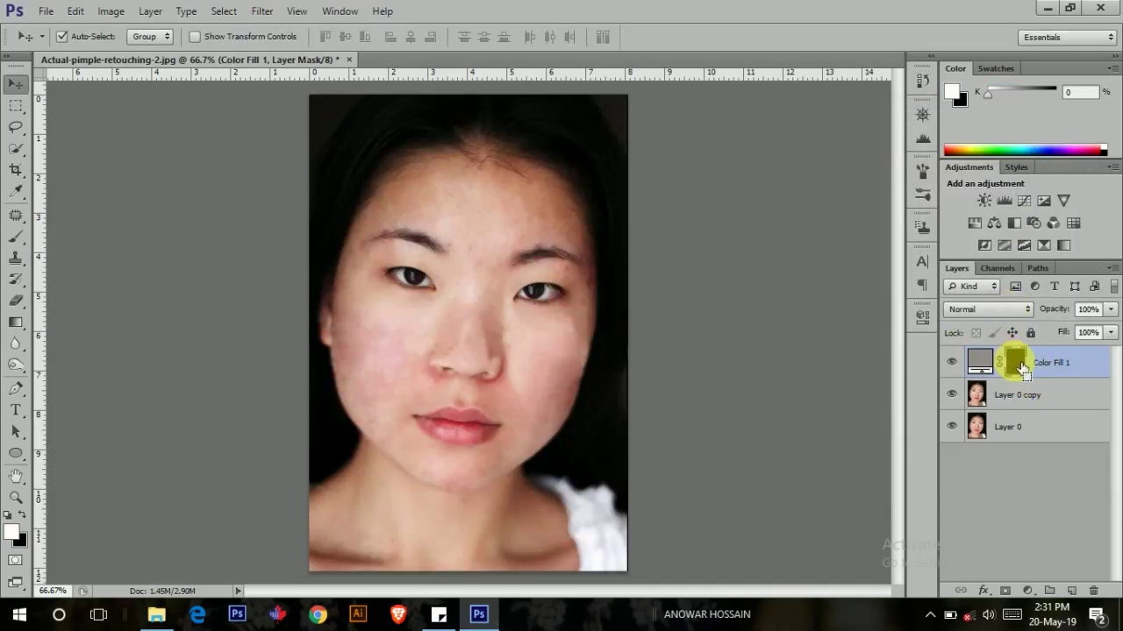
key(ctrl+i)
click(994, 312)
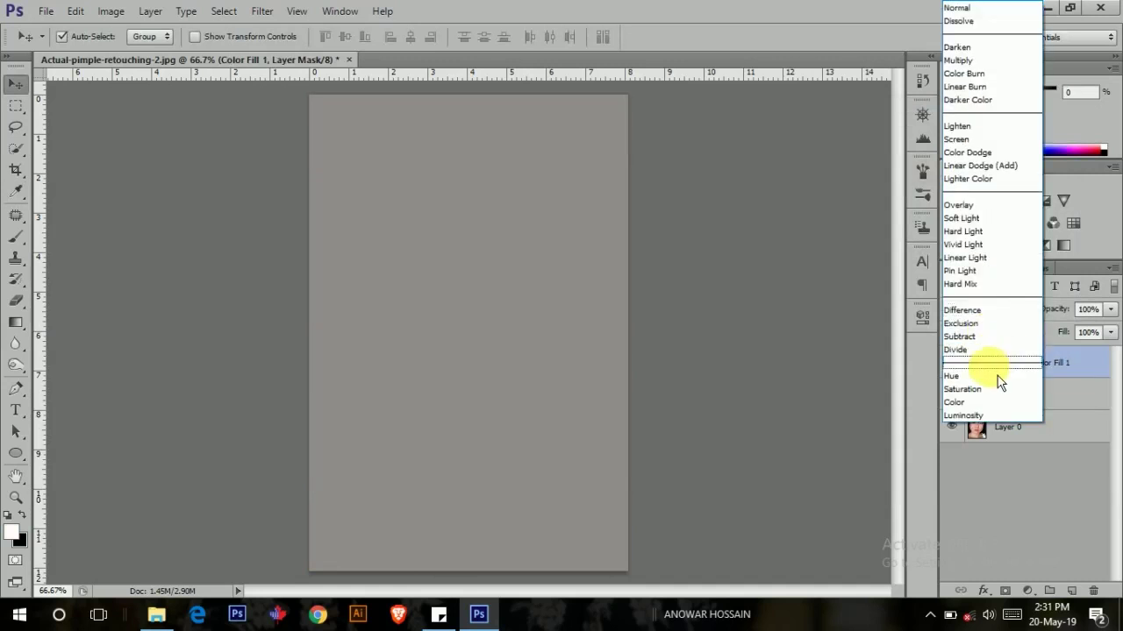
click(997, 375)
key(Up)
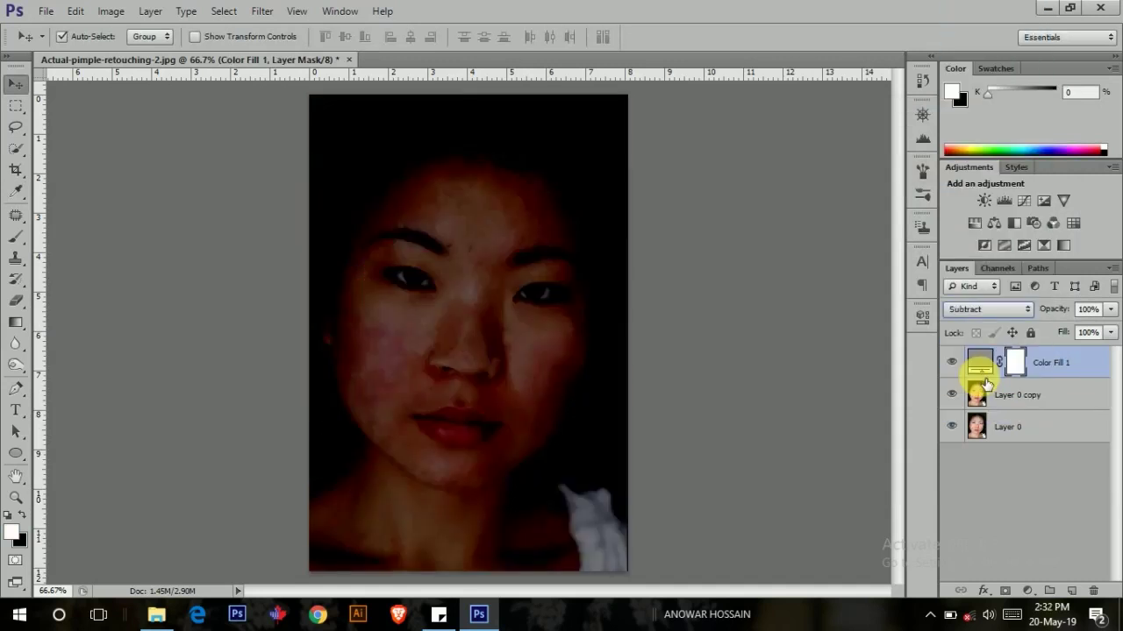
key(Up)
key(Up)
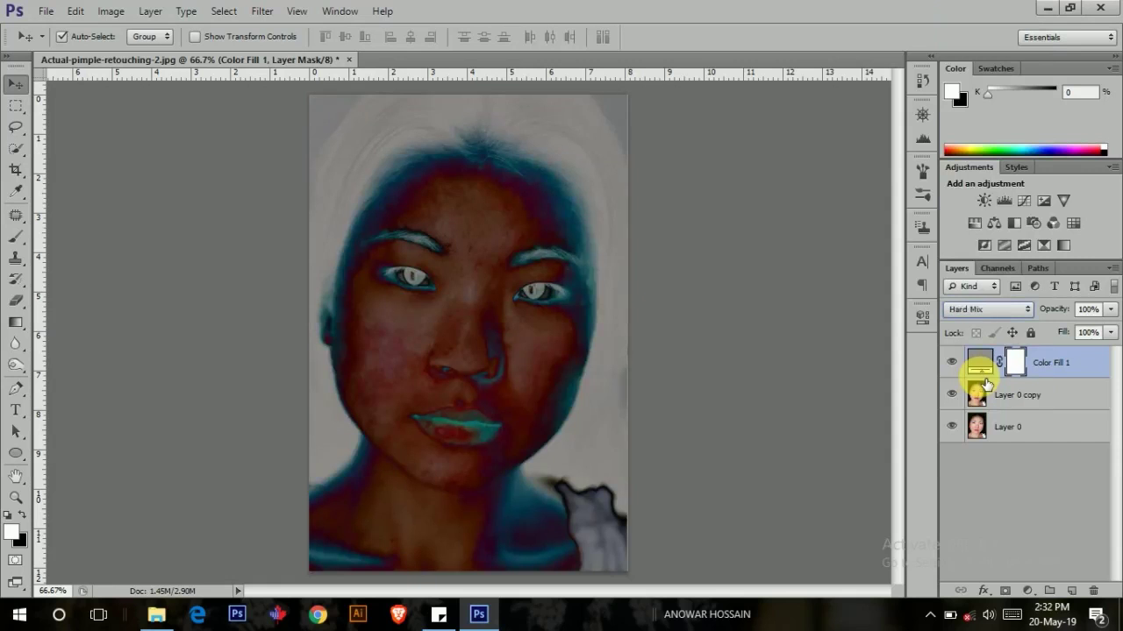
key(Up)
key(Up)
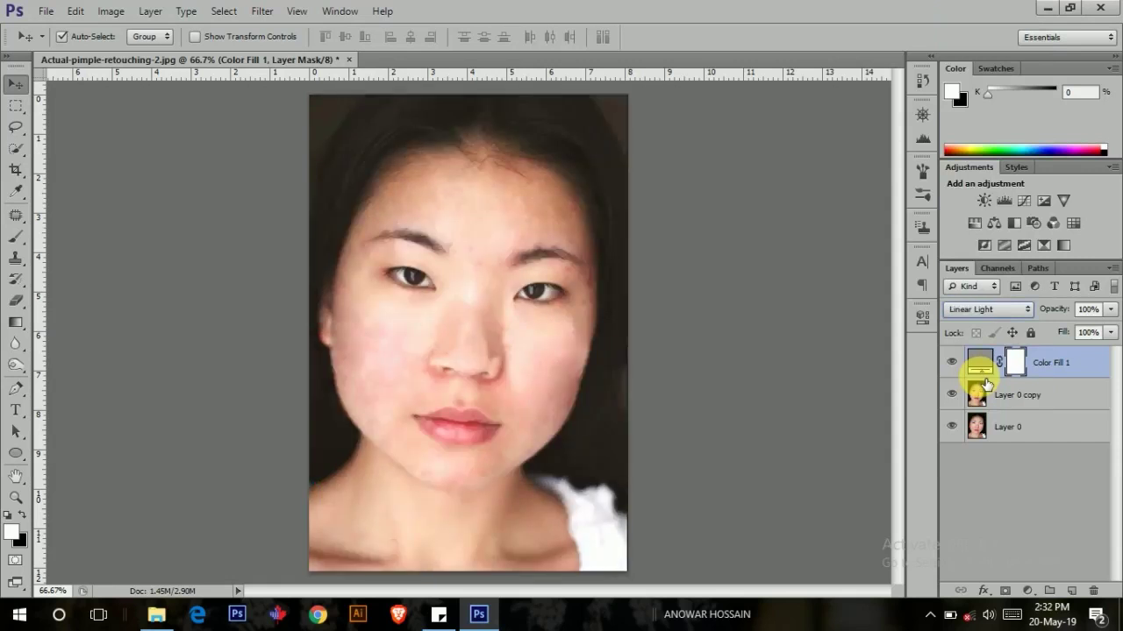
key(Up)
key(Up)
key(Up)
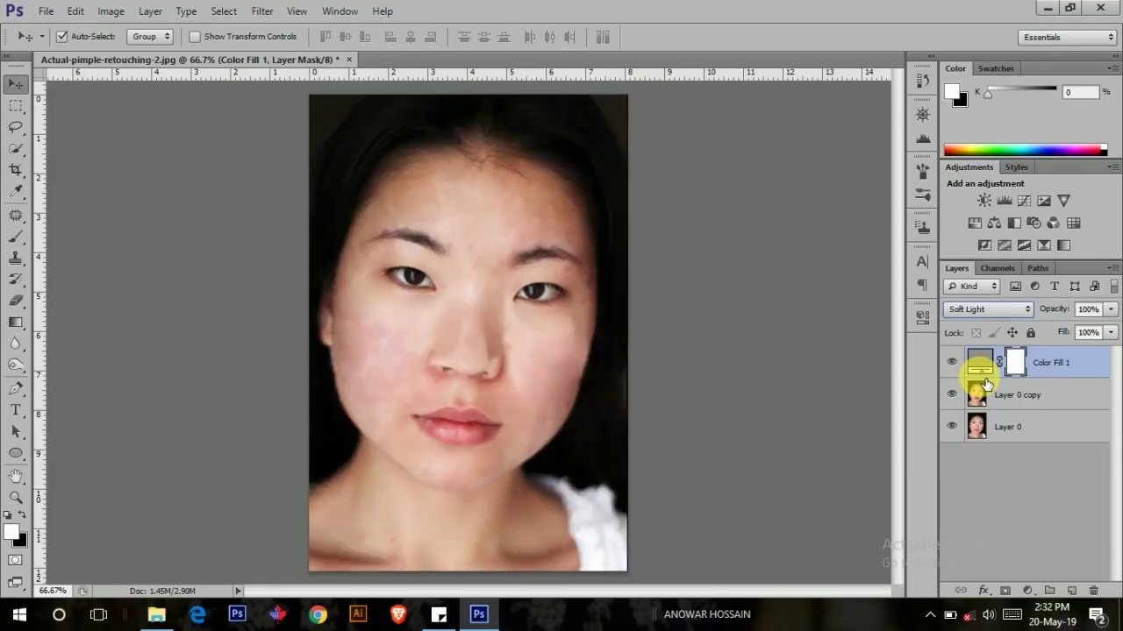
key(Up)
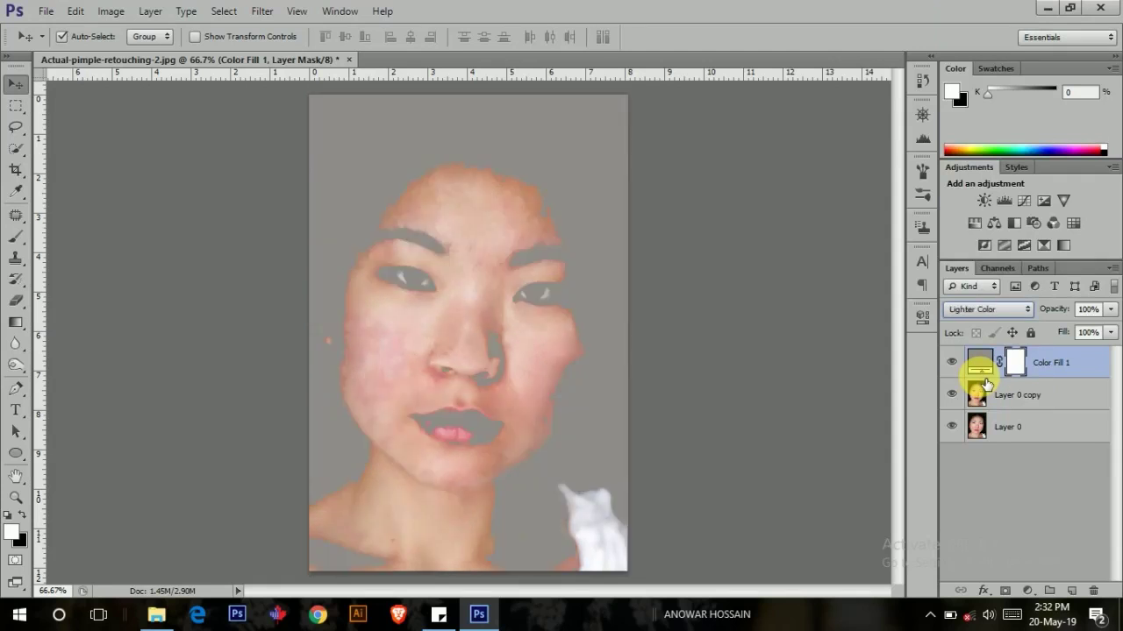
key(Up)
key(Up)
key(Down)
key(Down)
key(Down)
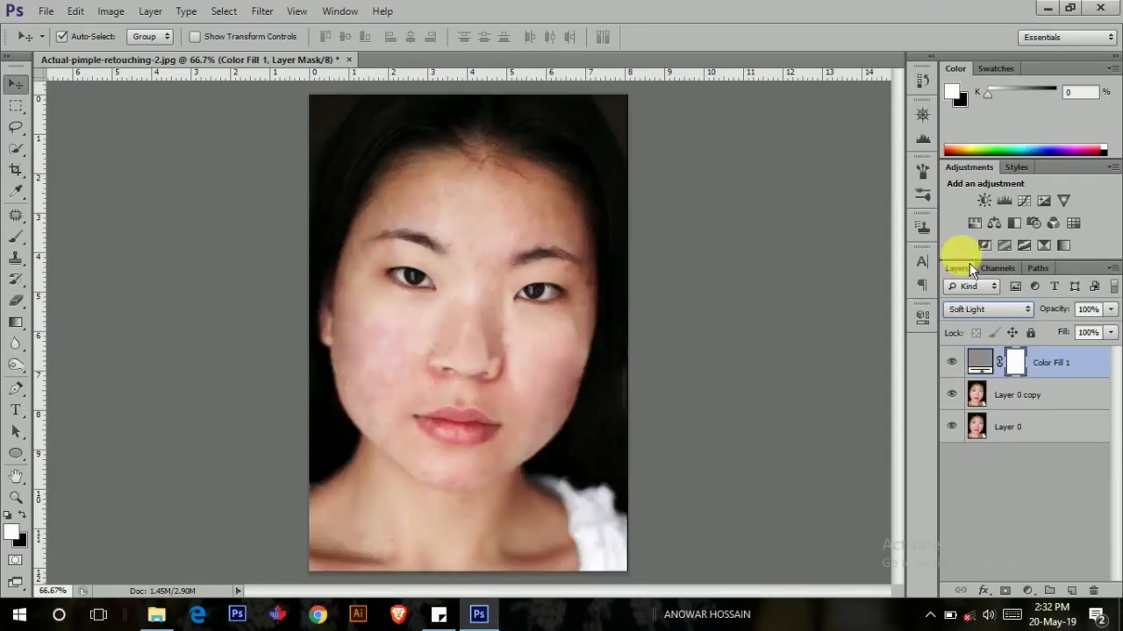
Set the grey fill to Vivid Light and invert its mask to black.
click(986, 309)
click(977, 251)
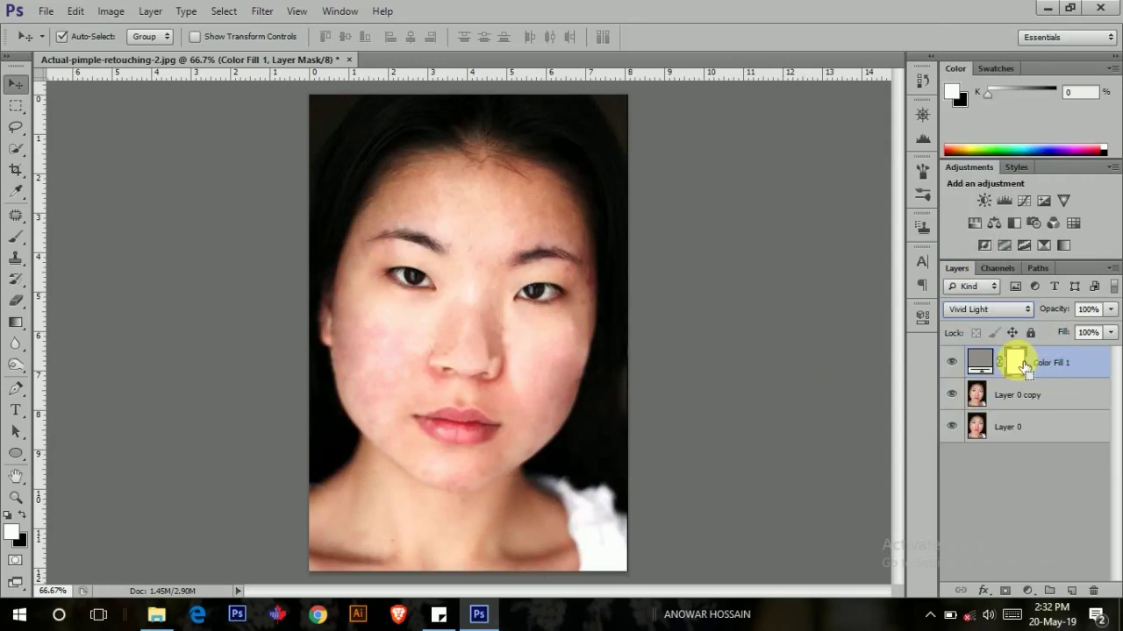
click(1011, 368)
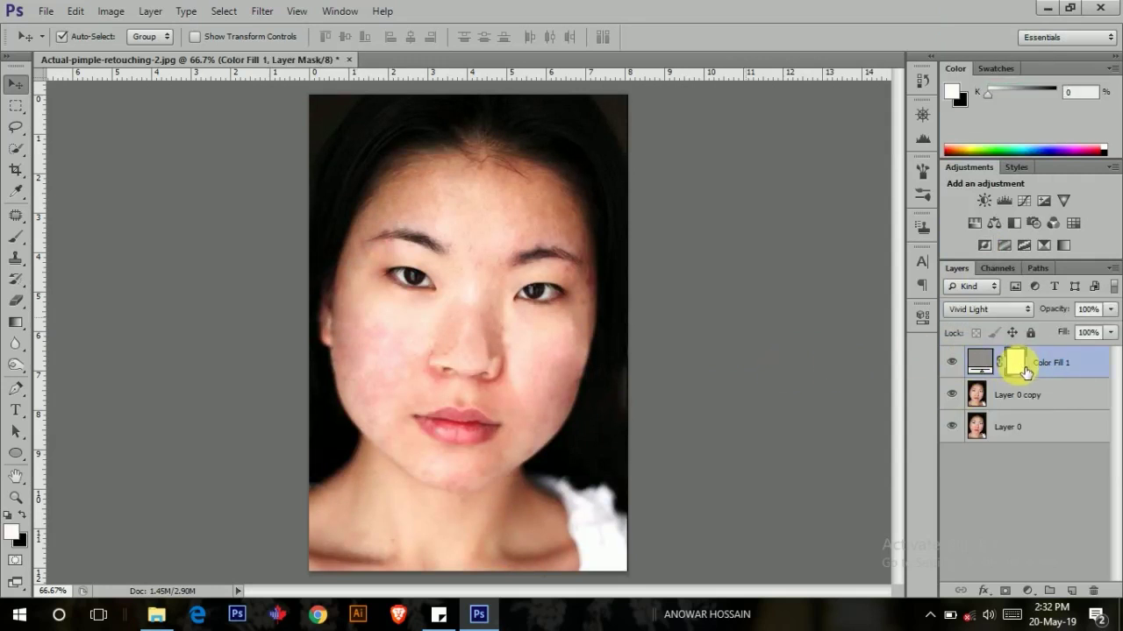
key(ctrl+i)
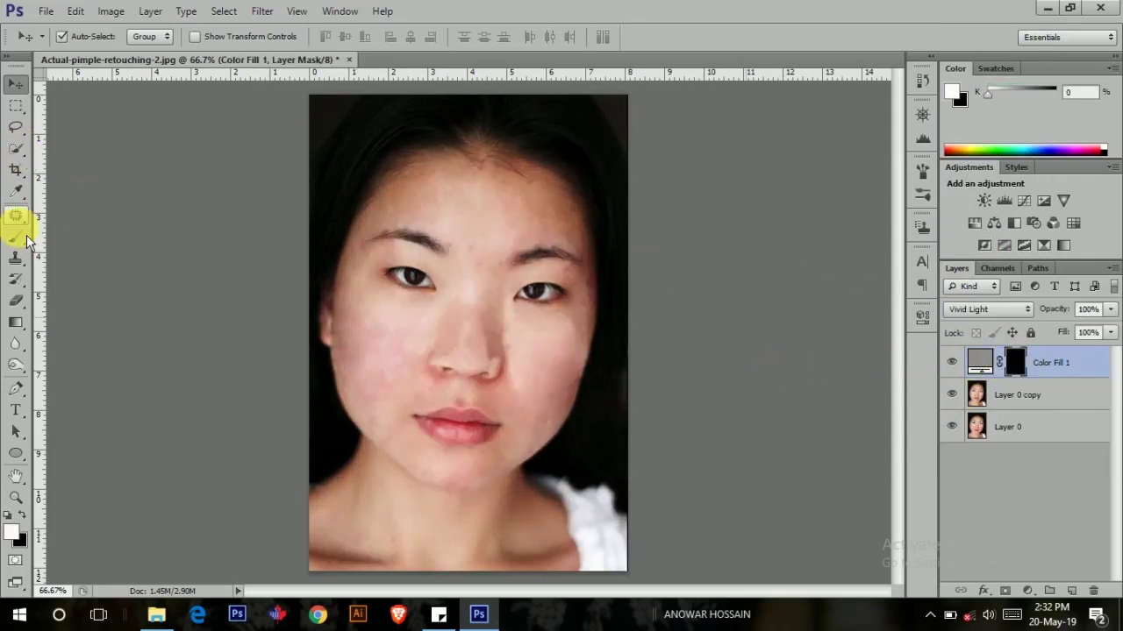
Duplicate Layer 0 copy and apply a 4.1-pixel Gaussian Blur to the new copy.
click(27, 237)
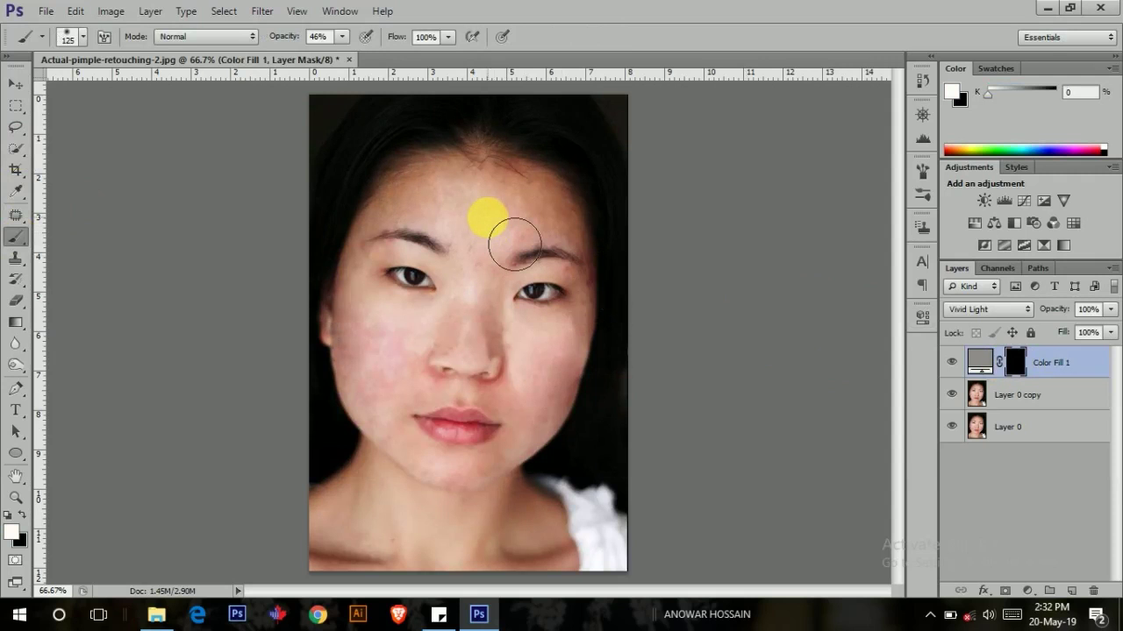
click(1017, 395)
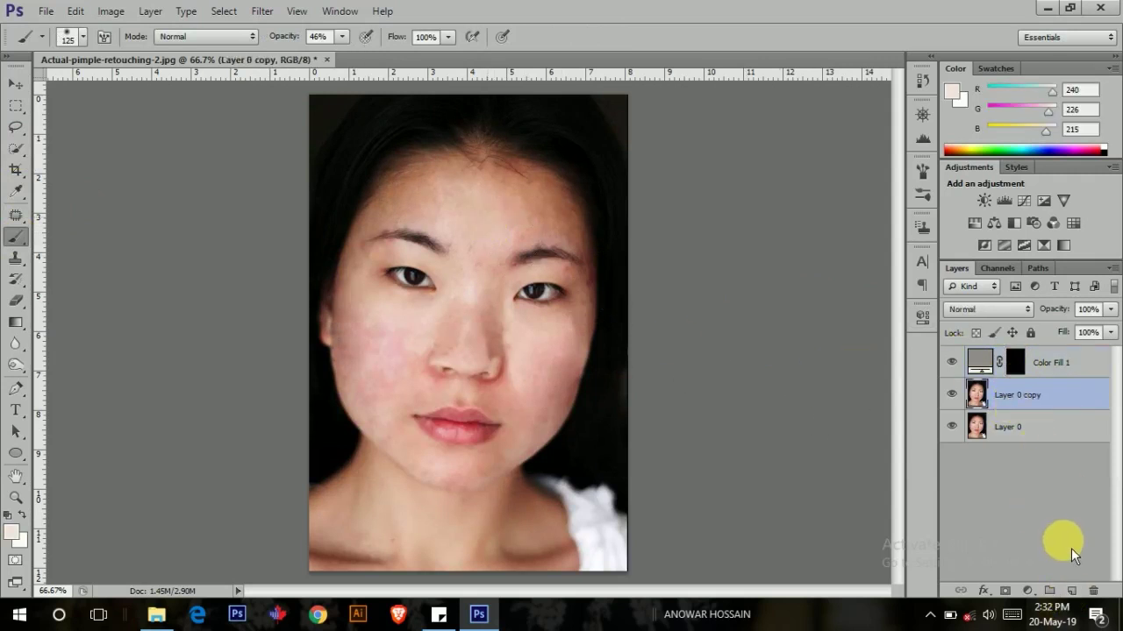
key(ctrl+j)
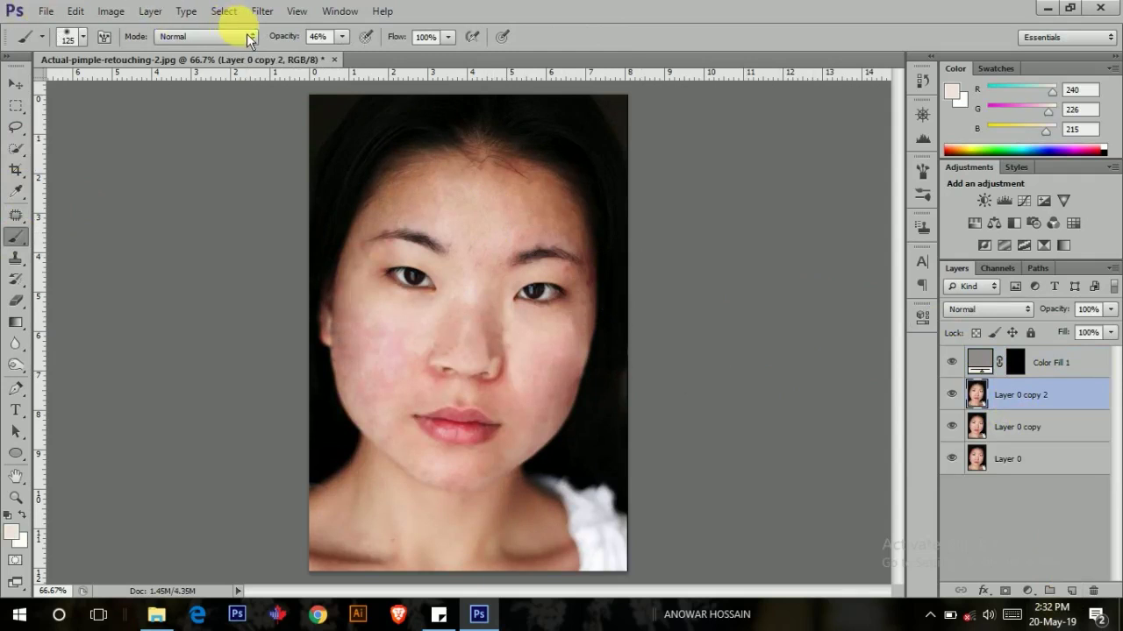
click(261, 10)
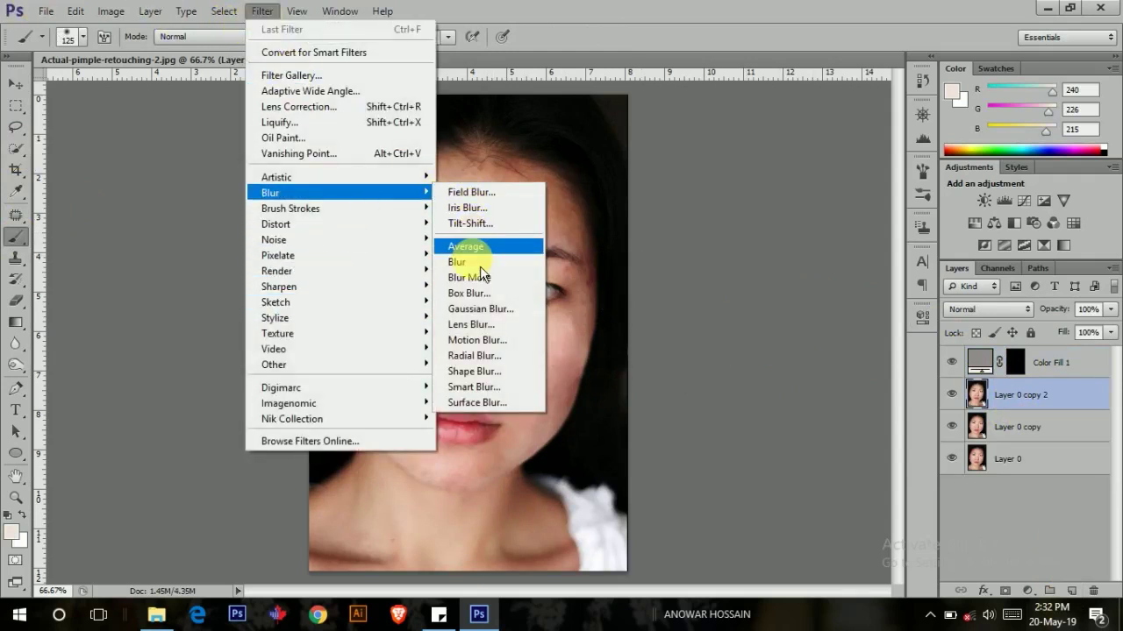
click(481, 309)
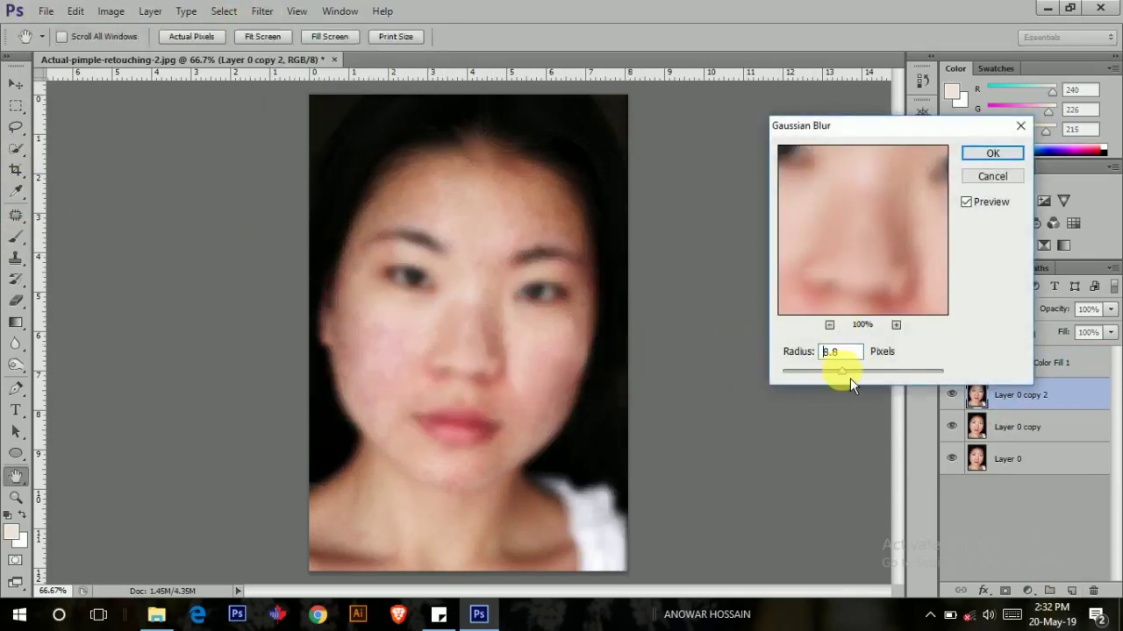
drag(828, 384, 835, 384)
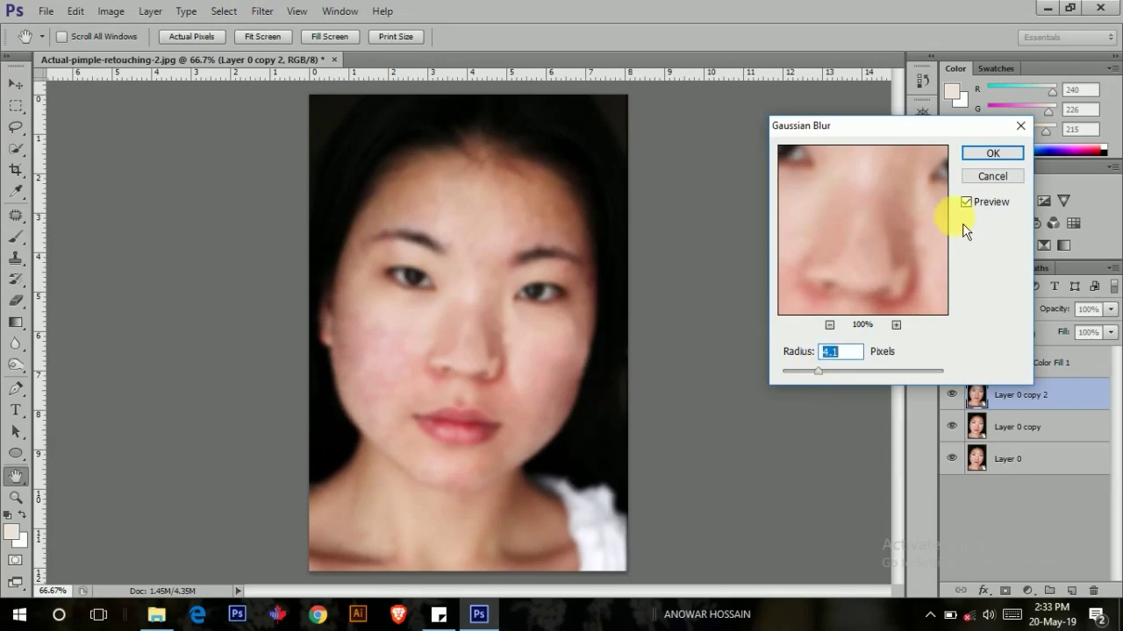
key(Return)
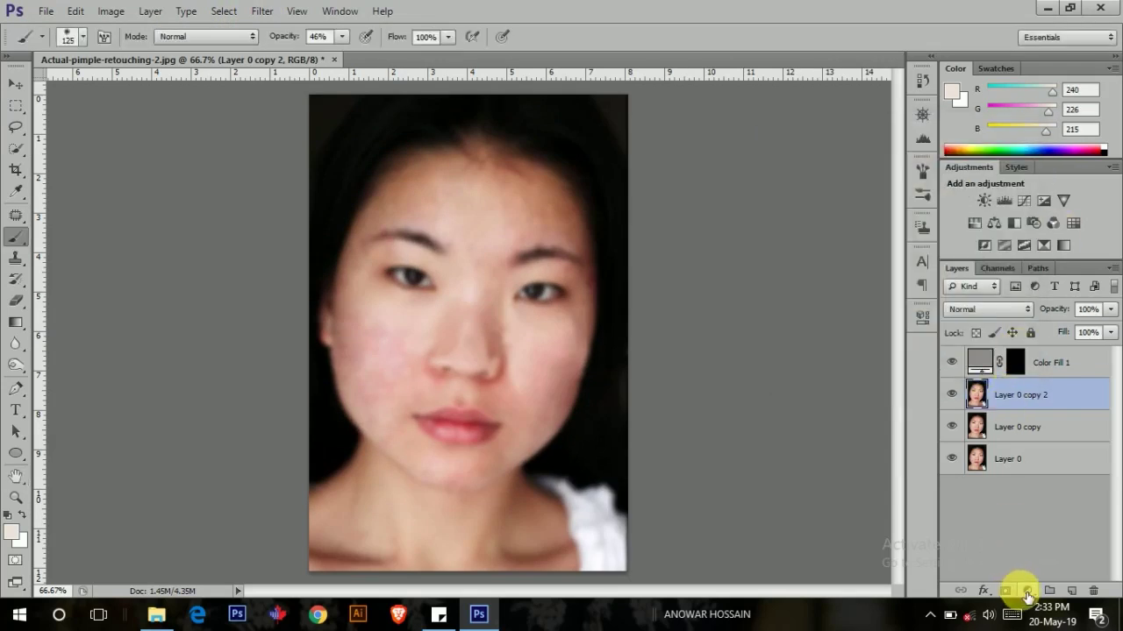
Add a black mask to the blurred copy and paint smoothing onto the left cheek.
alt+click(1009, 590)
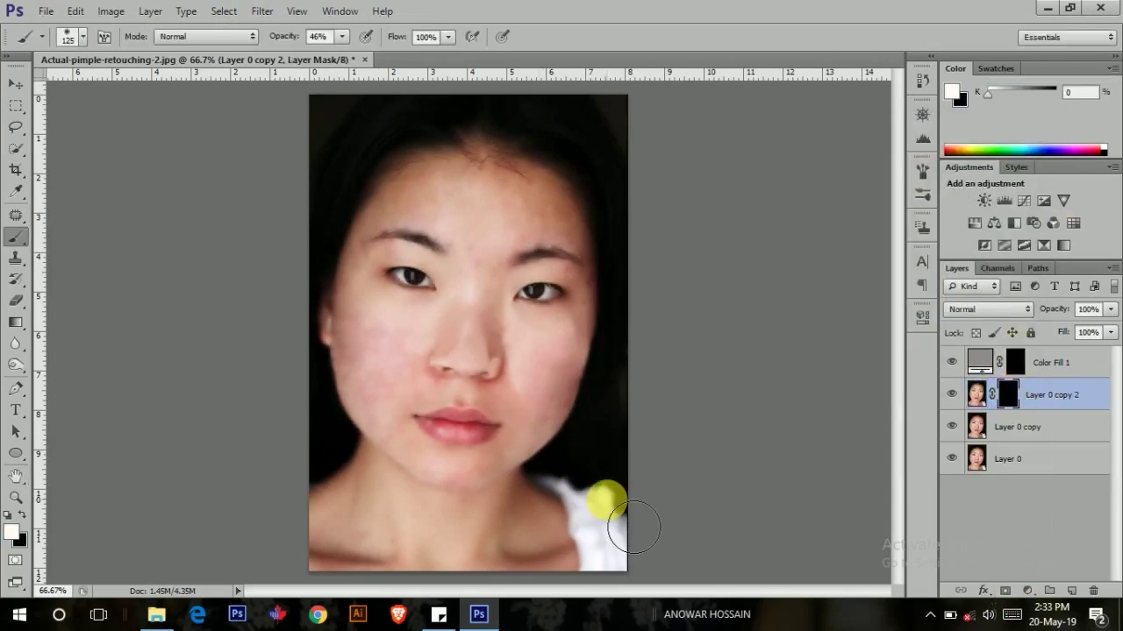
key(ctrl+plus)
key(ctrl+plus)
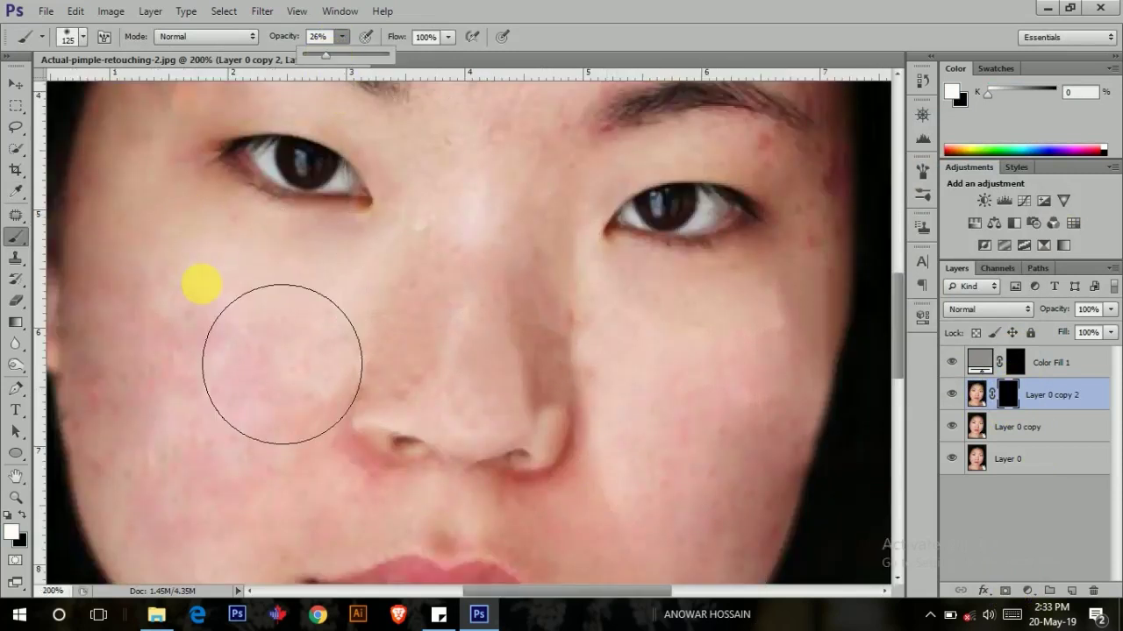
mouse_move(229, 501)
mouse_down()
mouse_move(283, 426)
mouse_move(353, 429)
mouse_move(301, 354)
mouse_move(251, 392)
mouse_move(328, 363)
mouse_move(272, 522)
mouse_up()
key(bracketleft)
Paint the smoothing over the nose, between the eyes and on the right cheek.
mouse_move(369, 340)
mouse_down()
mouse_move(453, 368)
mouse_move(464, 343)
mouse_move(491, 380)
mouse_move(459, 432)
mouse_move(494, 431)
mouse_move(521, 388)
mouse_move(514, 188)
mouse_up()
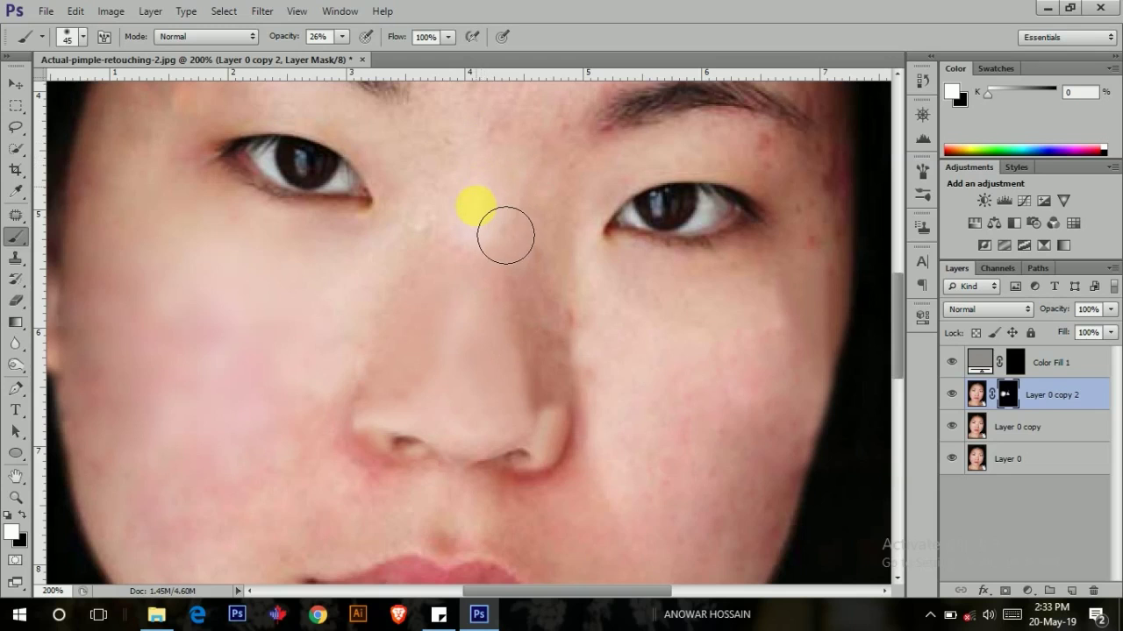
mouse_move(491, 231)
mouse_down()
mouse_move(491, 181)
mouse_move(456, 236)
mouse_move(465, 289)
mouse_move(342, 351)
mouse_move(306, 483)
mouse_move(286, 446)
mouse_move(128, 464)
mouse_move(201, 468)
mouse_move(167, 415)
mouse_move(301, 353)
mouse_move(241, 333)
mouse_move(342, 300)
mouse_move(381, 313)
mouse_move(328, 351)
mouse_move(517, 339)
mouse_move(394, 351)
mouse_move(646, 395)
mouse_move(552, 534)
mouse_move(306, 461)
mouse_move(271, 494)
mouse_move(572, 560)
mouse_move(294, 423)
mouse_move(427, 594)
mouse_move(657, 514)
mouse_move(710, 476)
mouse_move(747, 371)
mouse_move(792, 301)
mouse_move(792, 351)
mouse_move(690, 333)
mouse_move(625, 216)
mouse_move(643, 234)
mouse_move(671, 393)
mouse_up()
scroll(226, 301, down, 5)
scroll(672, 394, up, 5)
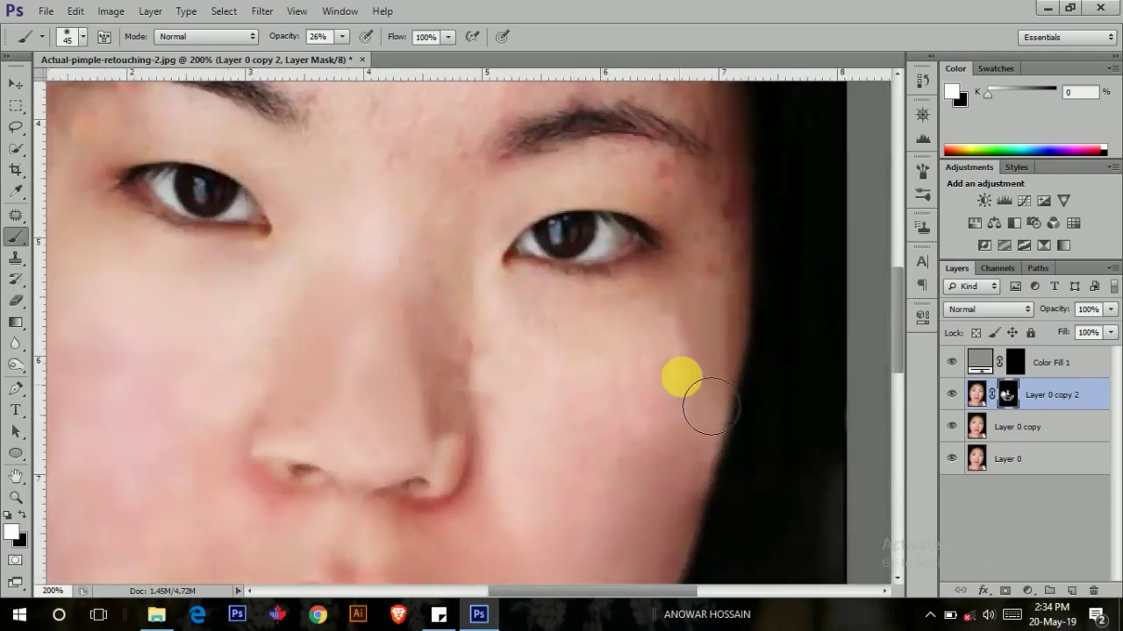
mouse_move(685, 448)
mouse_down()
mouse_move(721, 388)
mouse_move(727, 301)
mouse_move(722, 476)
mouse_move(678, 390)
mouse_move(541, 336)
mouse_move(690, 459)
mouse_move(442, 171)
mouse_up()
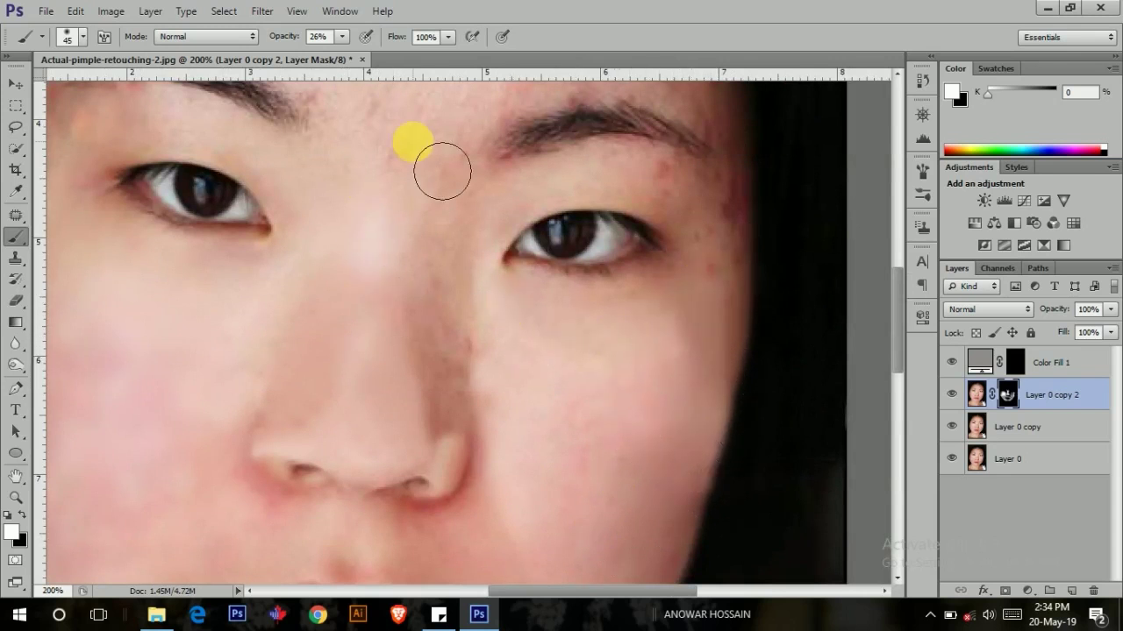
click(15, 364)
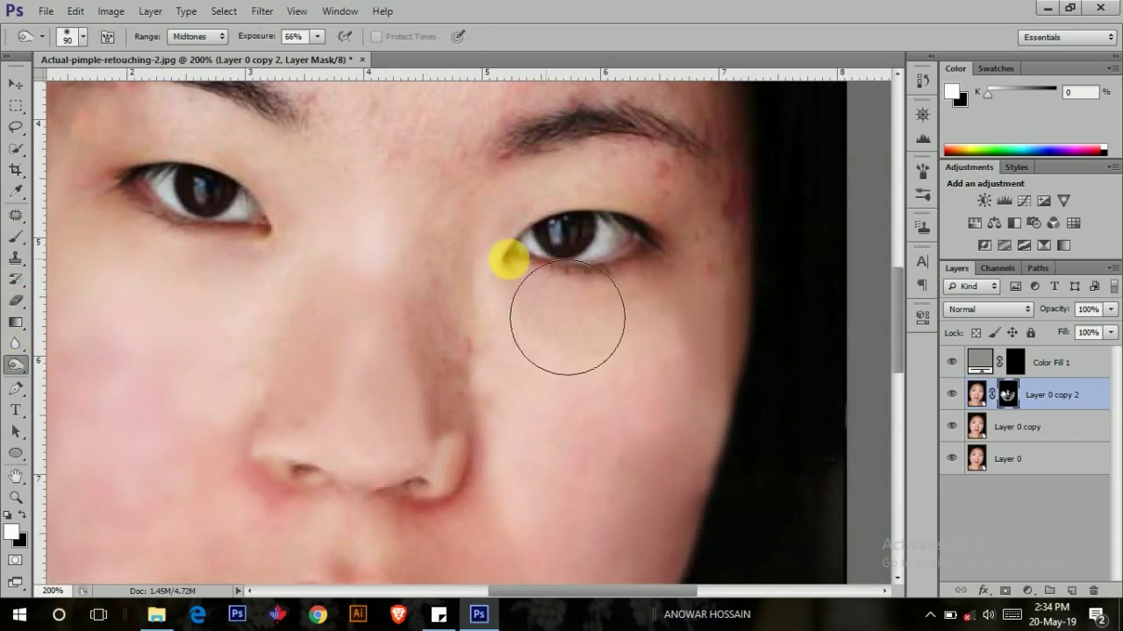
Dodge the darker skin on the cheek beside the nose on the layer's pixels.
click(976, 395)
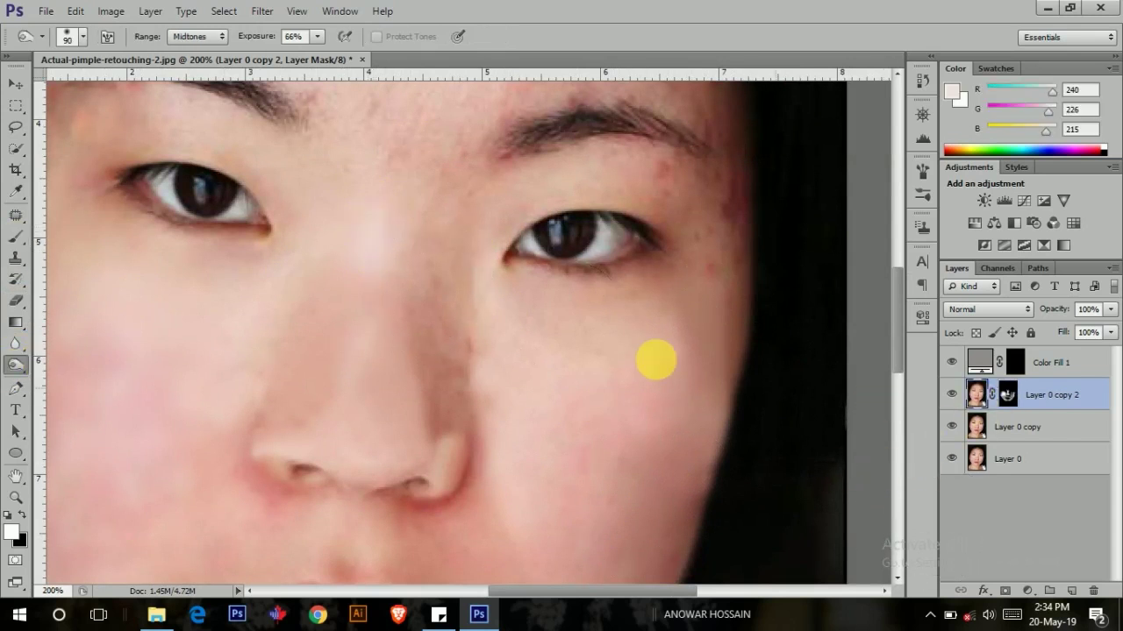
click(27, 410)
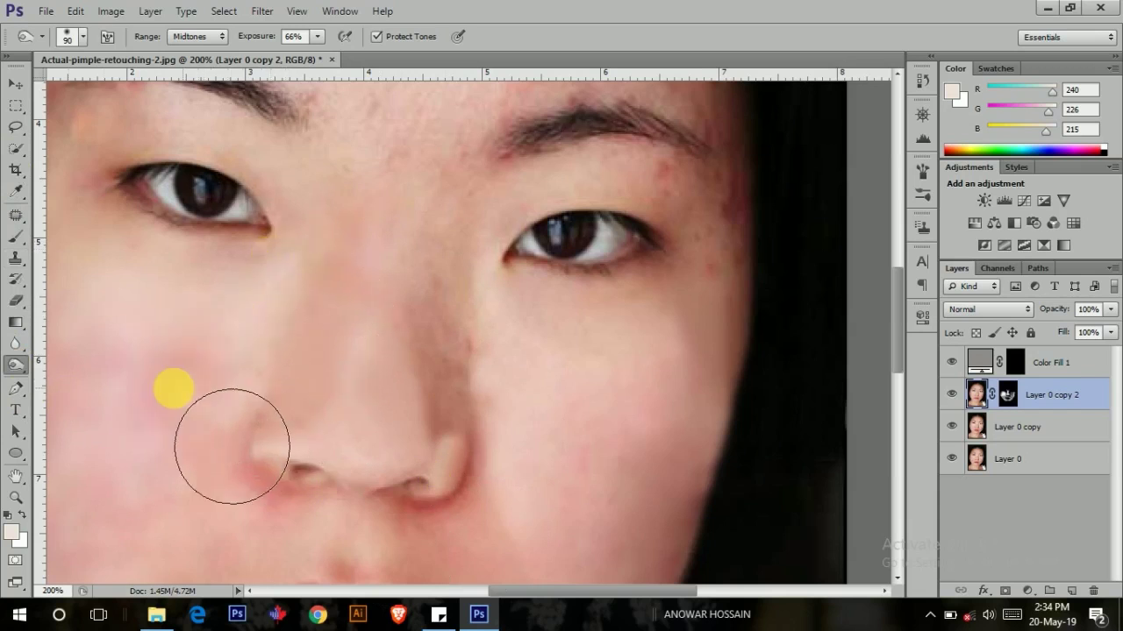
mouse_move(321, 352)
mouse_down()
mouse_move(269, 385)
mouse_move(280, 370)
mouse_move(276, 408)
mouse_move(187, 343)
mouse_move(138, 471)
mouse_move(103, 486)
mouse_up()
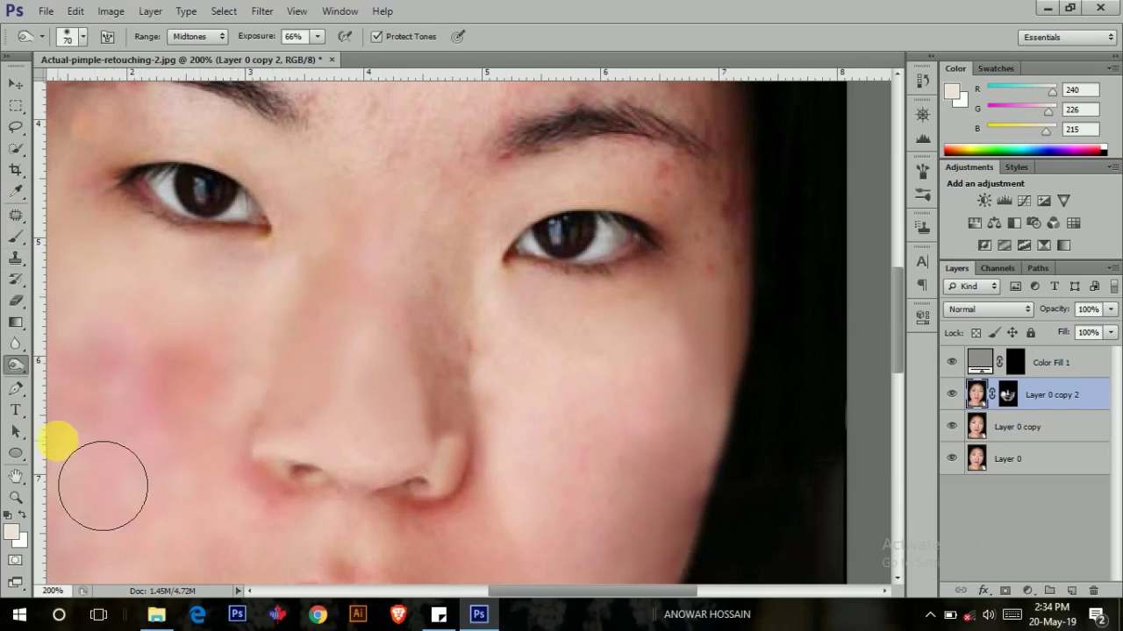
Return to the layer mask and paint more smoothing onto the left cheek.
click(1007, 395)
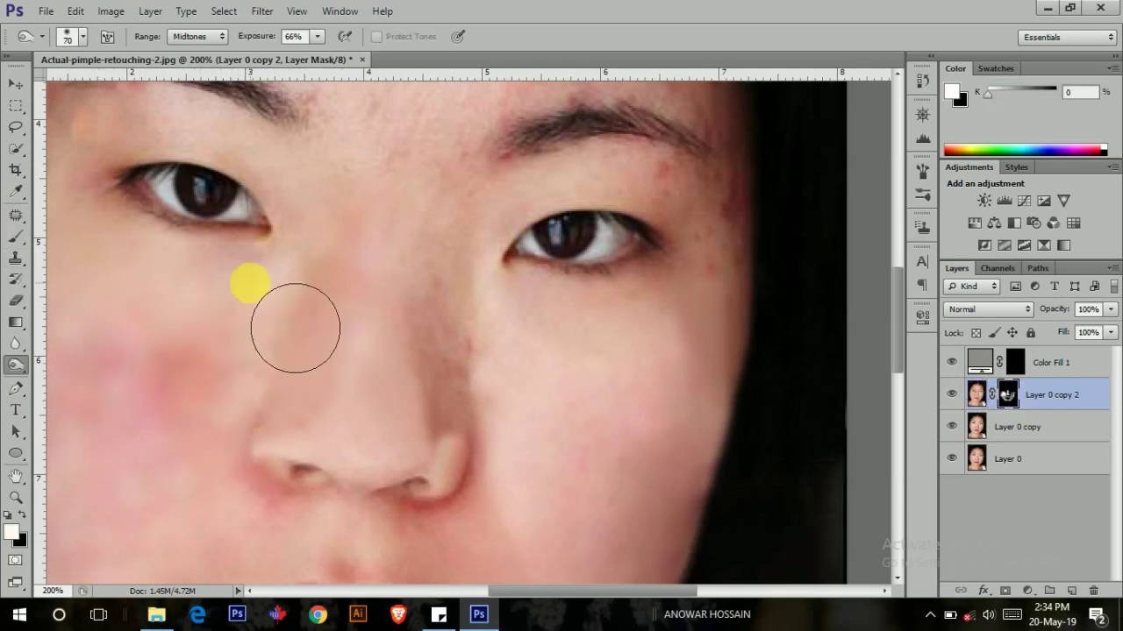
click(16, 237)
mouse_move(301, 306)
mouse_down()
mouse_move(214, 321)
mouse_move(181, 400)
mouse_up()
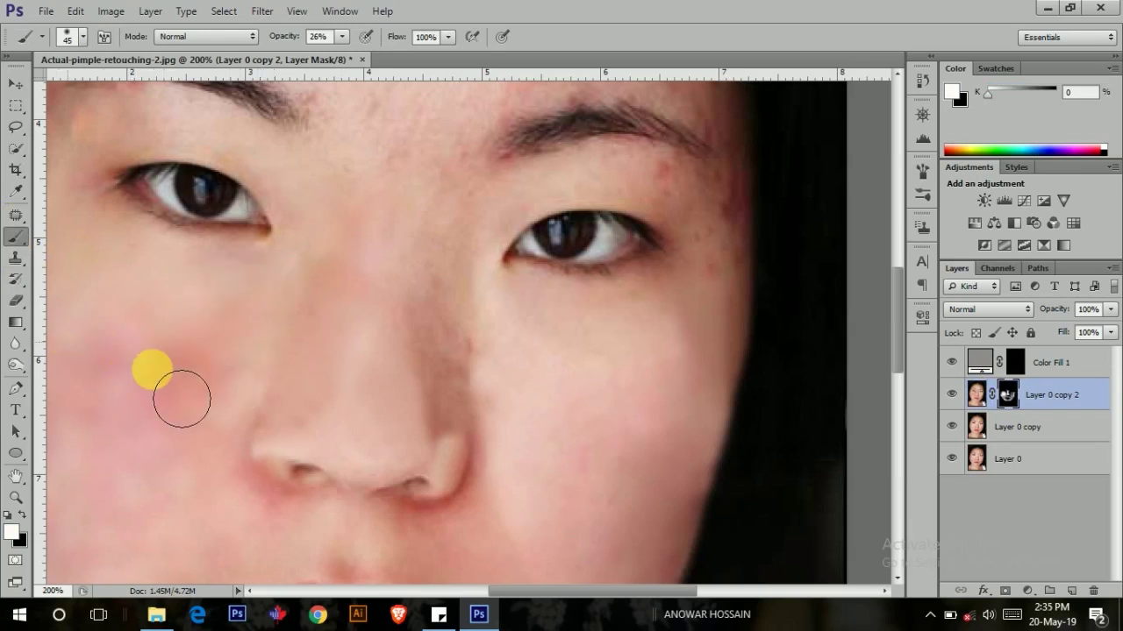
Zoom out to the full portrait and paint smoothing on the forehead at 44% opacity.
drag(408, 215, 441, 326)
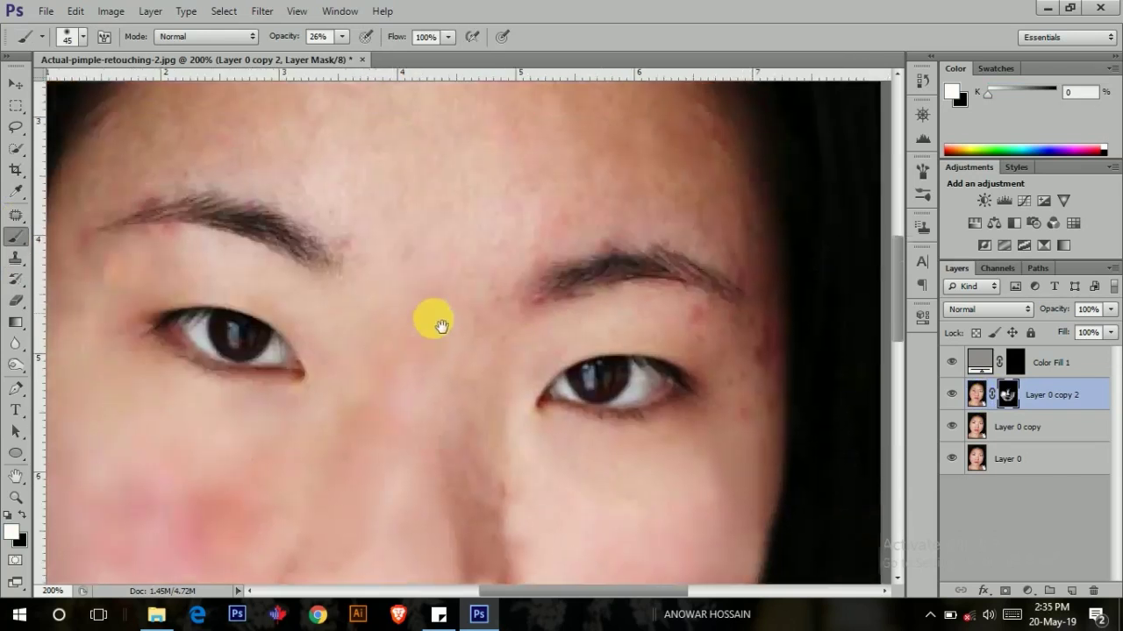
key(ctrl+minus)
key(ctrl+minus)
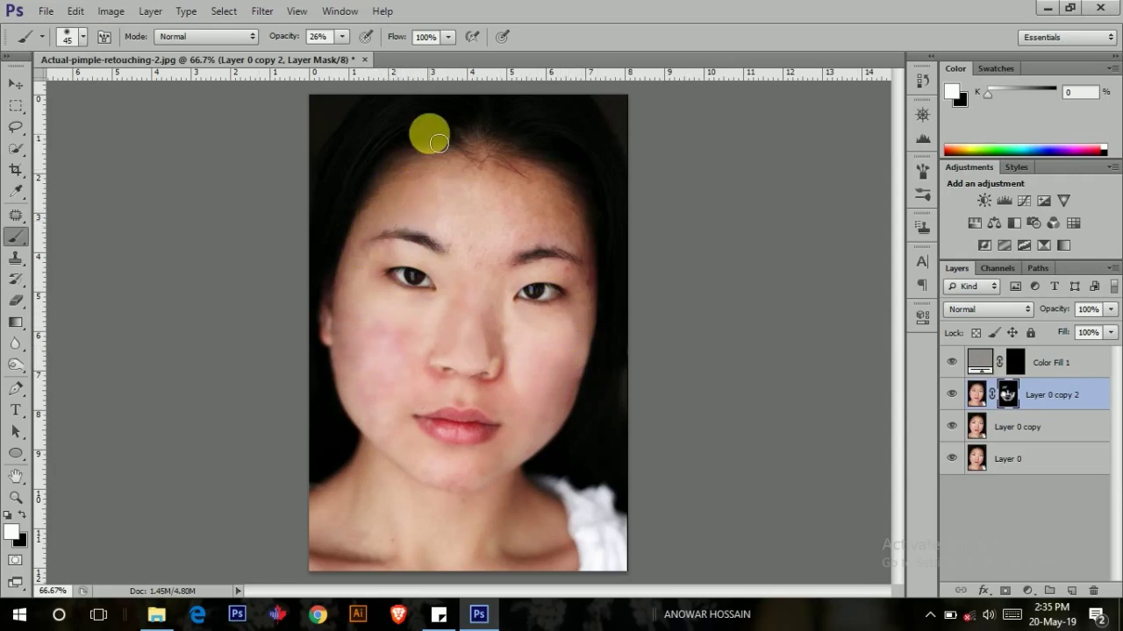
click(381, 400)
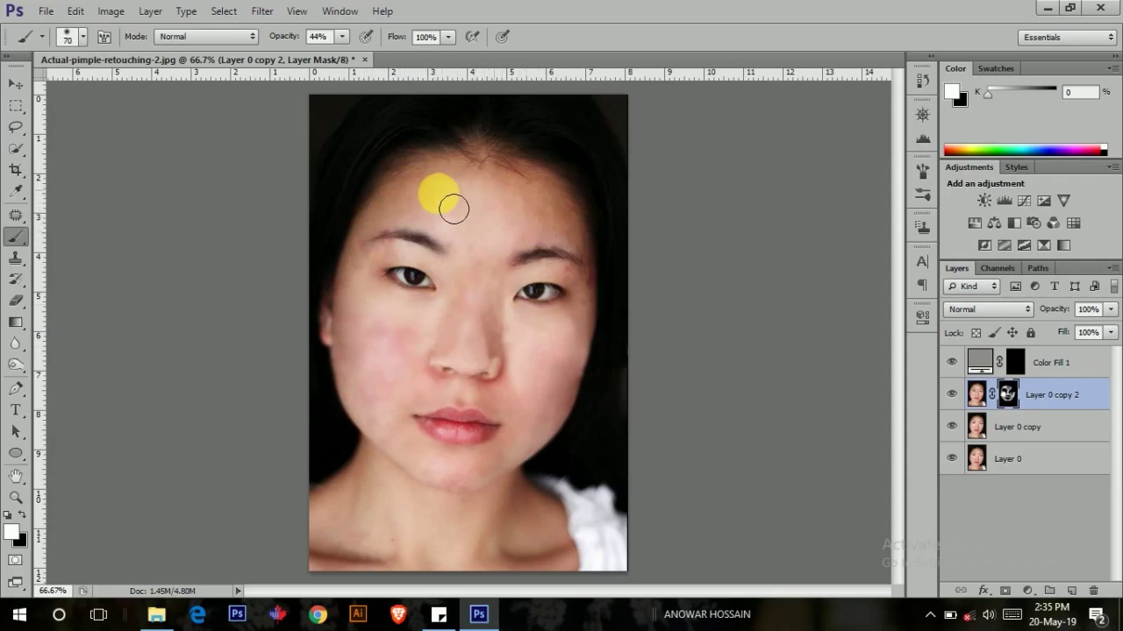
click(545, 247)
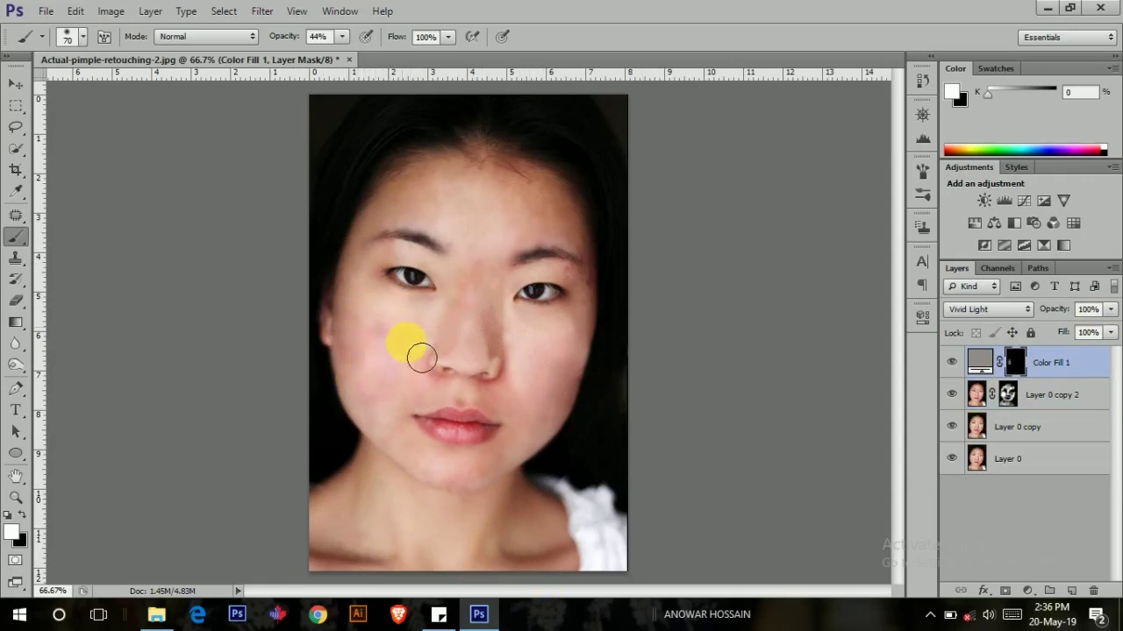
Reveal the gray fill over the nose bridge, right cheek, chin and forehead.
drag(488, 251, 488, 263)
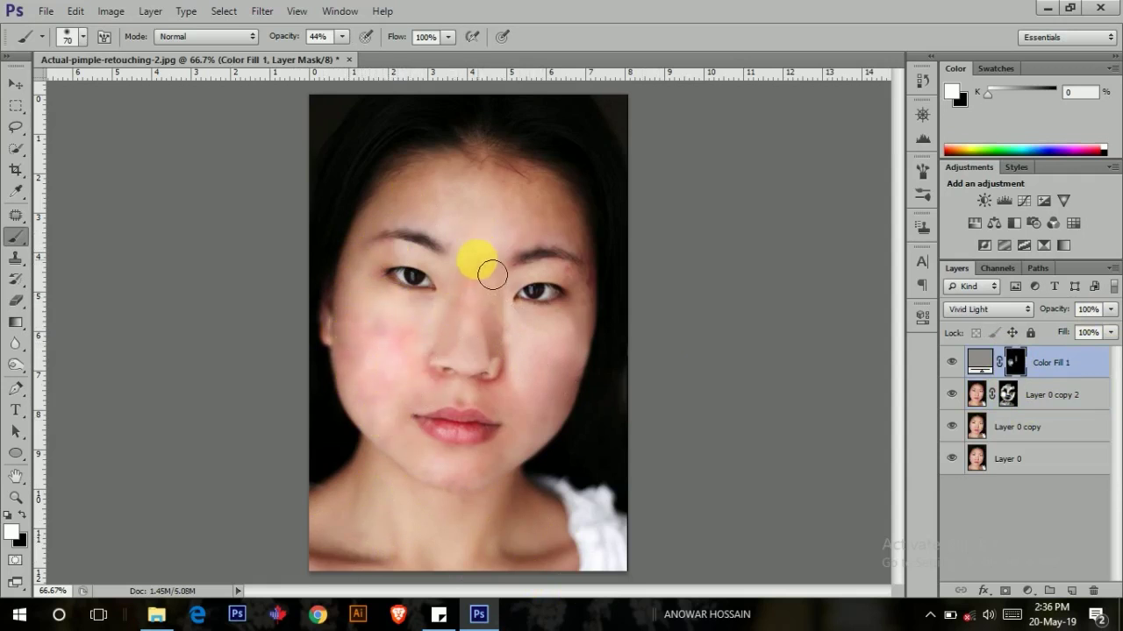
mouse_move(508, 321)
mouse_down()
mouse_move(556, 343)
mouse_move(520, 376)
mouse_move(581, 356)
mouse_move(534, 452)
mouse_move(538, 421)
mouse_move(406, 451)
mouse_move(509, 426)
mouse_move(379, 424)
mouse_move(471, 205)
mouse_move(488, 296)
mouse_up()
mouse_move(455, 195)
mouse_down()
mouse_move(366, 220)
mouse_move(573, 218)
mouse_move(510, 260)
mouse_up()
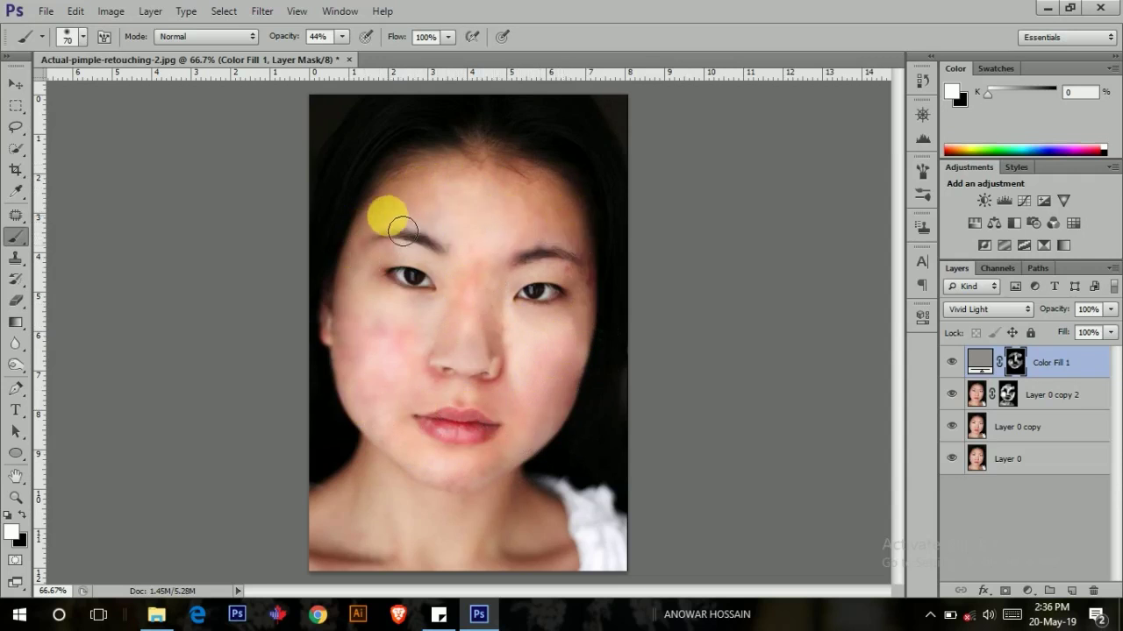
click(1057, 359)
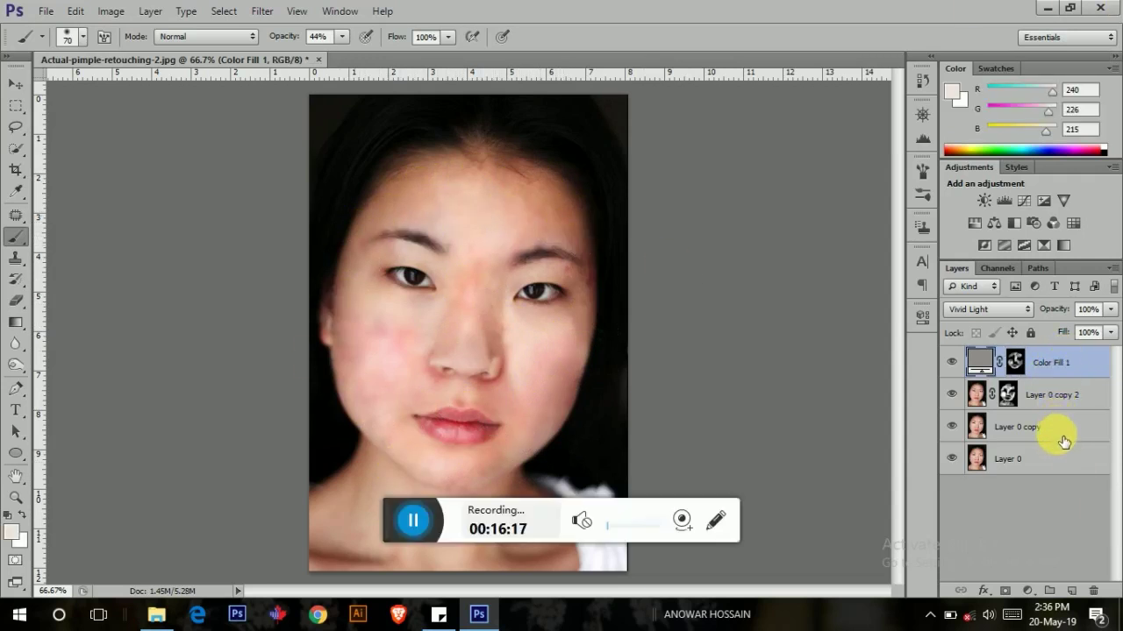
Merge all layers into one and launch the Imagenomic Portraiture filter.
key(ctrl+shift+e)
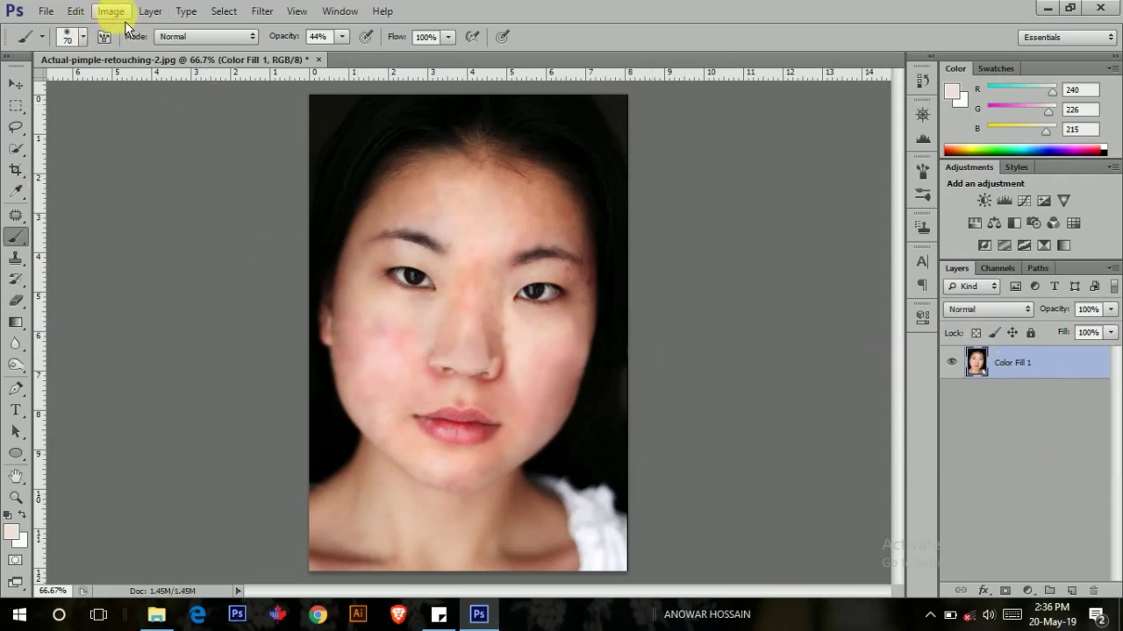
click(262, 11)
mouse_move(288, 403)
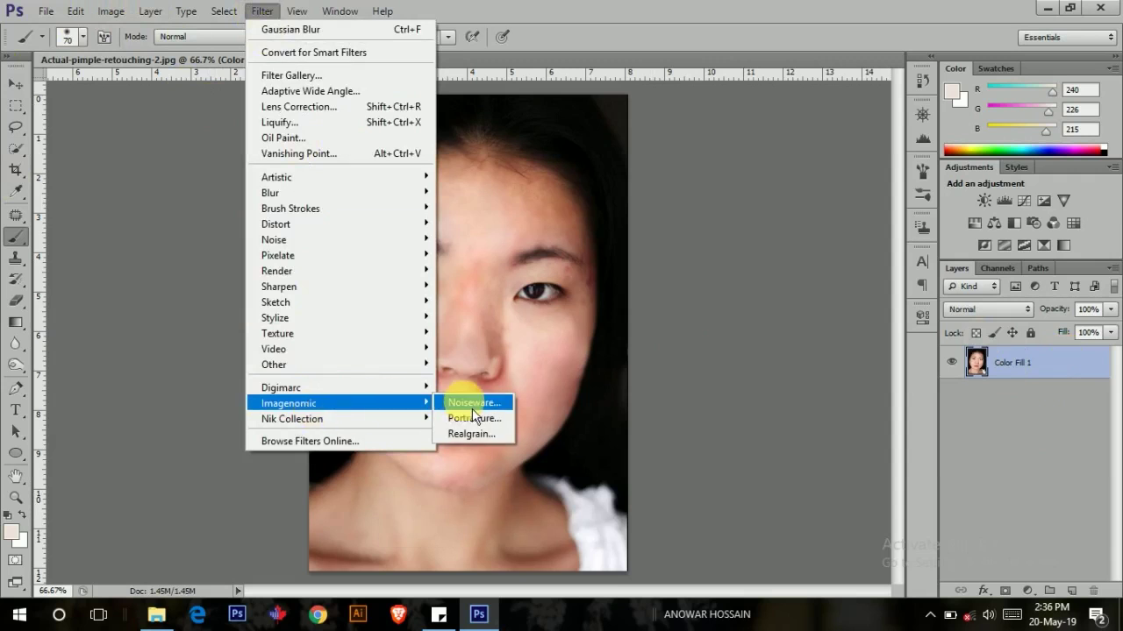
click(473, 418)
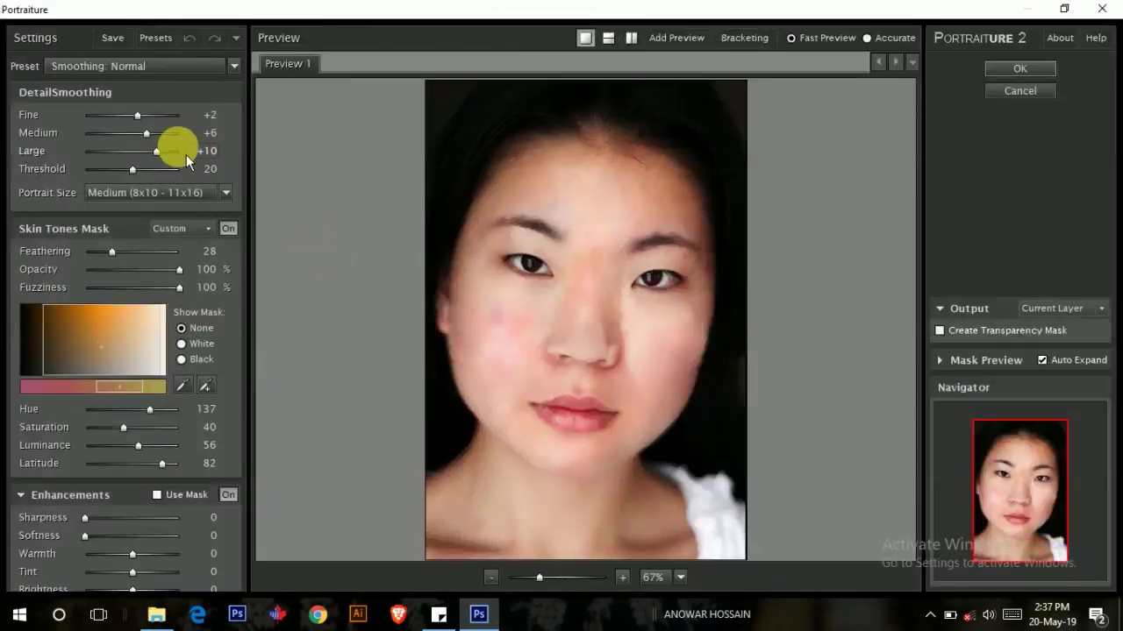
Raise Portraiture's detail smoothing to Fine +10 and Medium +9 and apply it.
drag(146, 133, 157, 115)
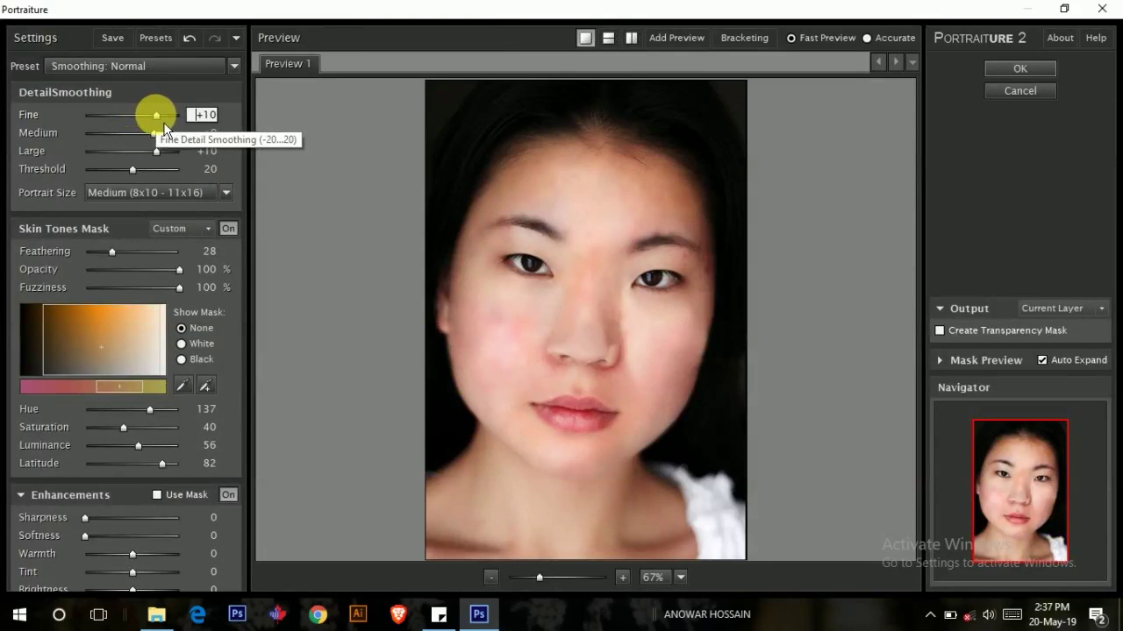
click(1018, 68)
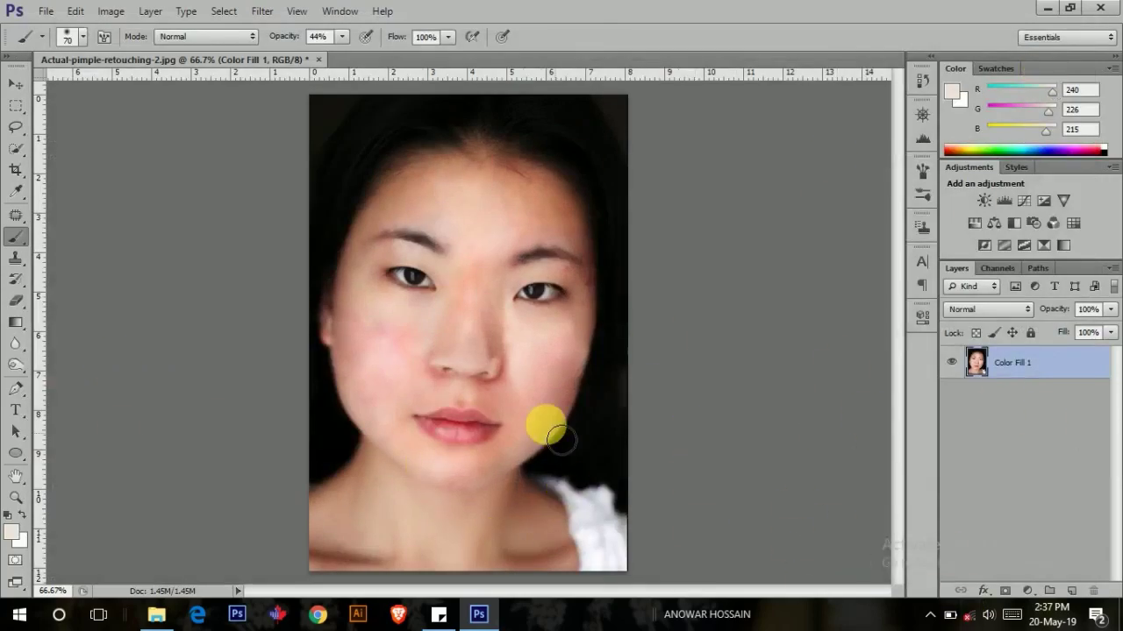
click(16, 83)
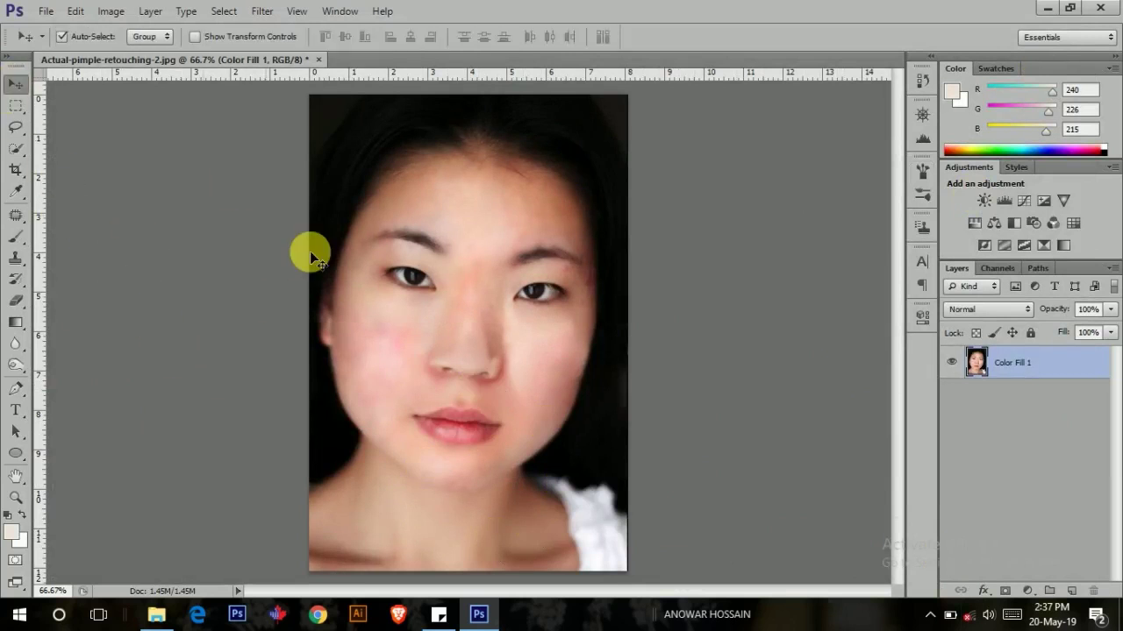